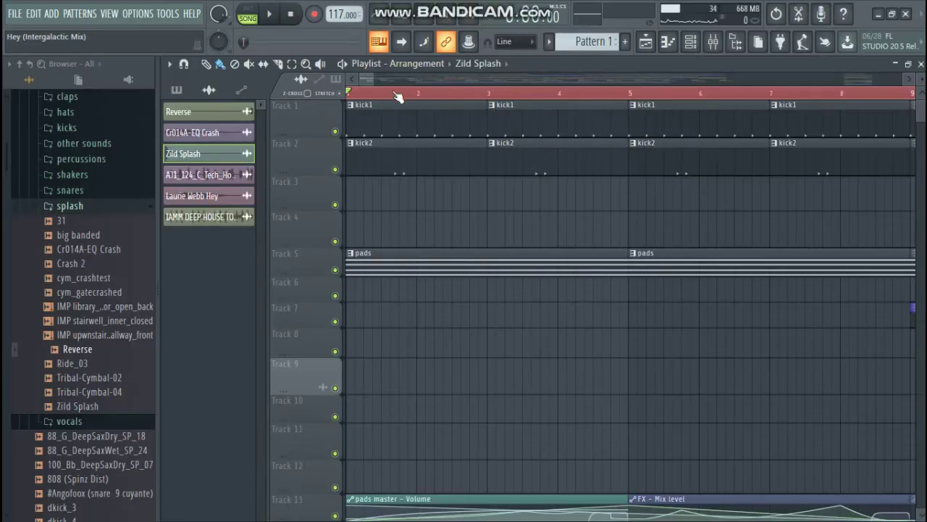
- Shorten Track 4 and make the Track 5 pads lane taller, then zoom back to bars 1–23
mouse_move(381, 76)
left_mouse_down()
mouse_move(449, 80)
mouse_move(386, 81)
left_mouse_up()
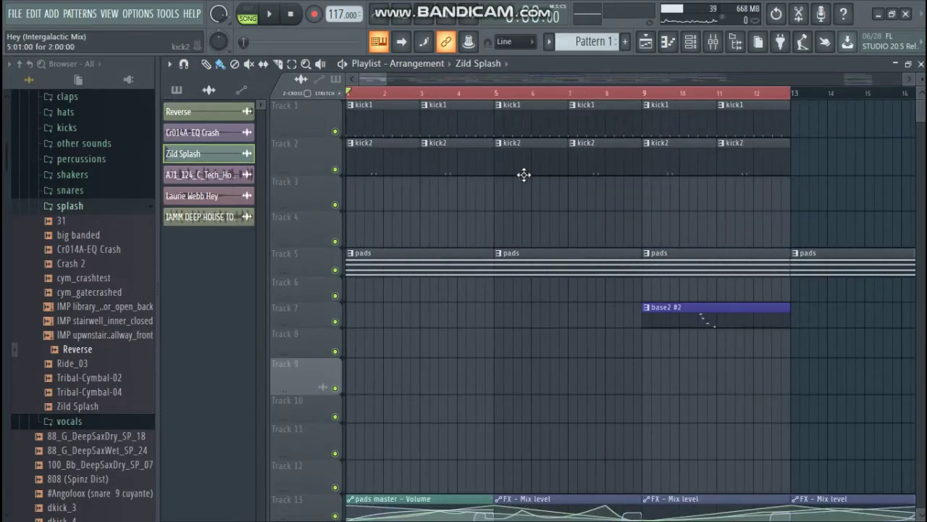
scroll(524, 170, "down", 6)
scroll(524, 166, "up", 6)
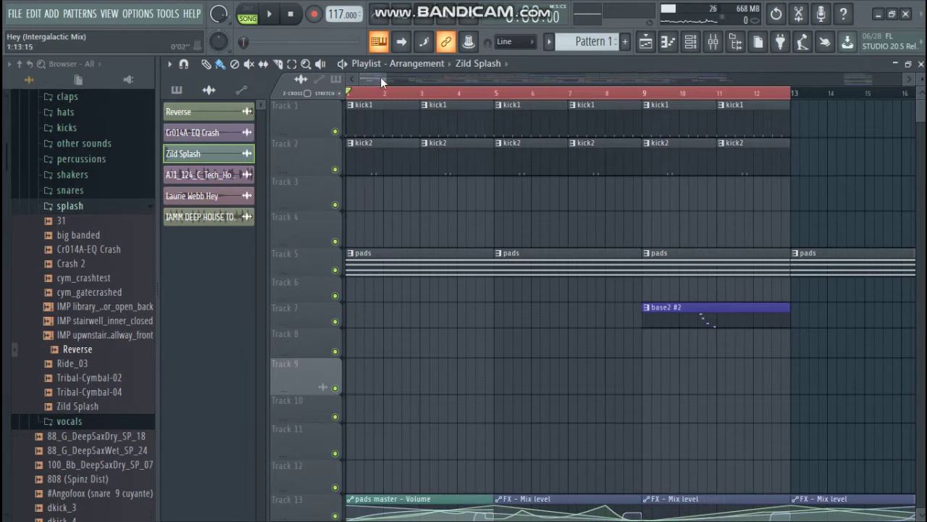
left_click_drag(382, 76, 469, 78)
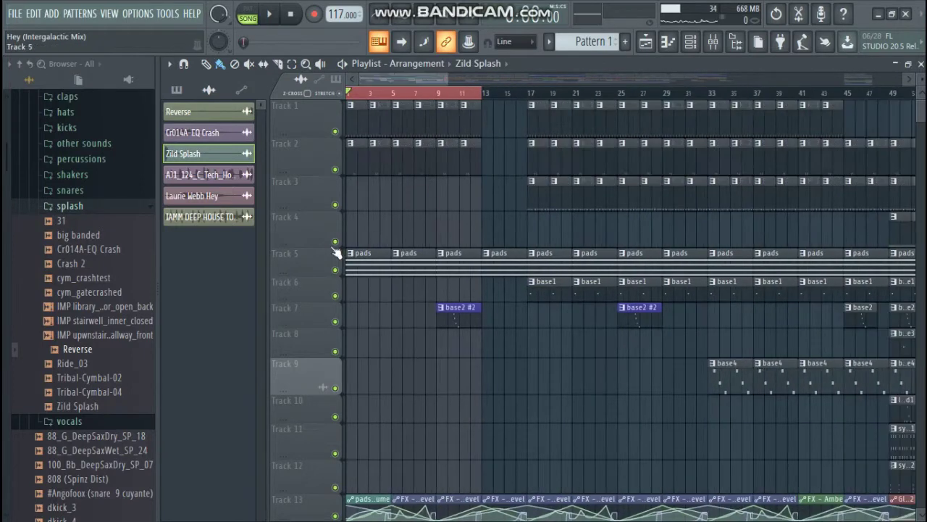
left_click_drag(316, 240, 316, 229)
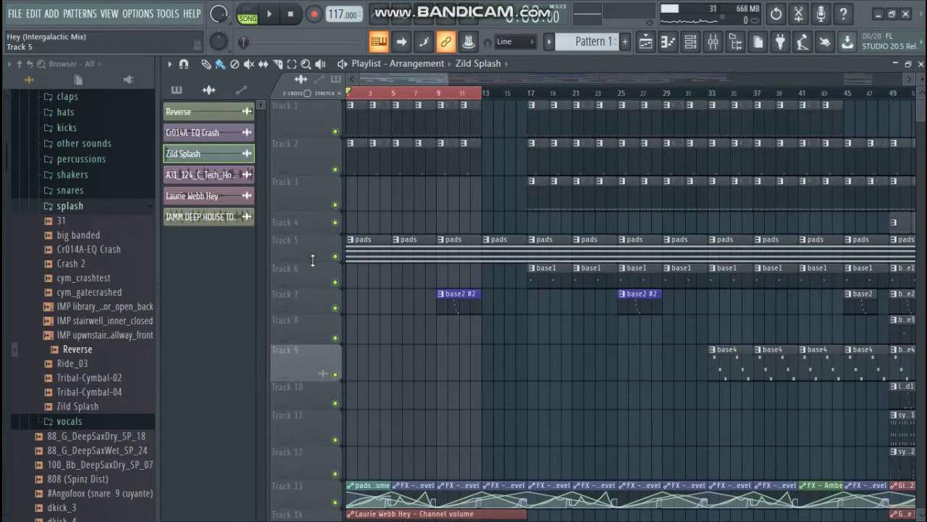
left_click_drag(316, 264, 316, 279)
left_click_drag(447, 79, 400, 79)
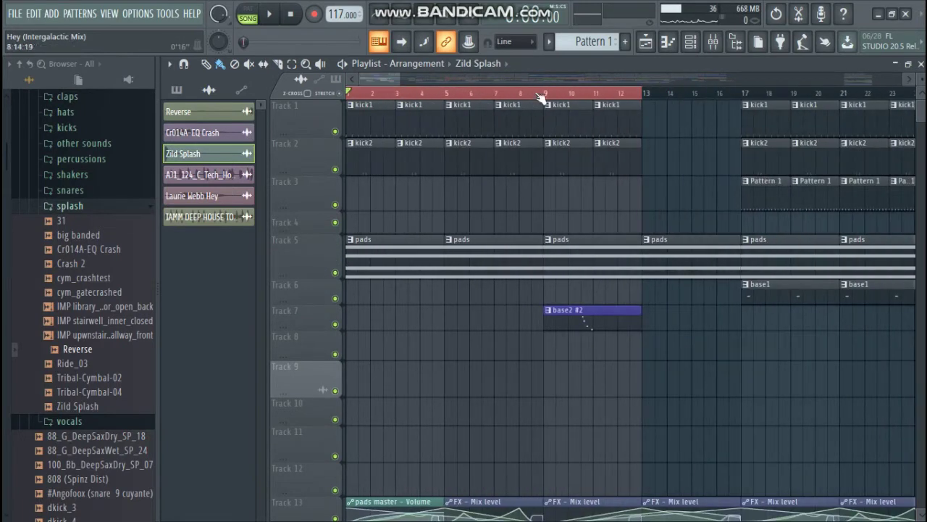
- Select a bars 1–16 time range in the ruler, then clear it
left_click(639, 99)
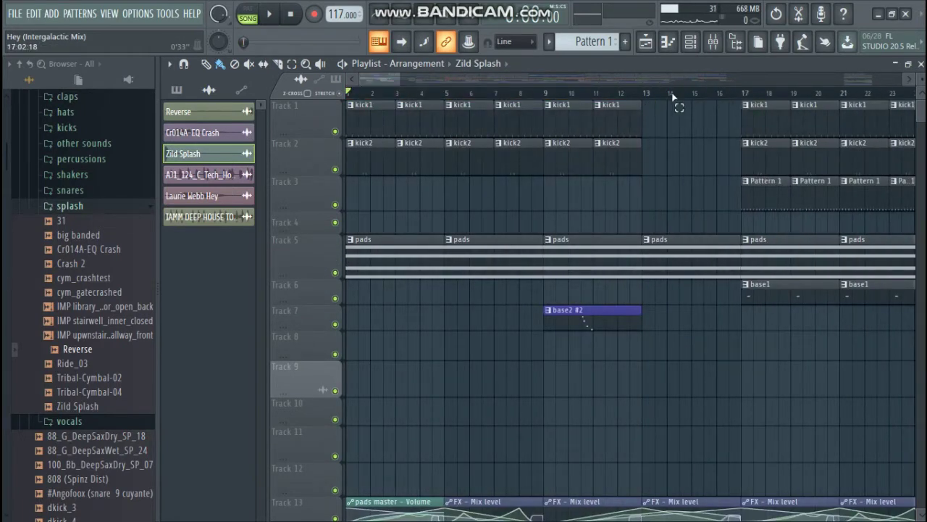
left_click_drag(740, 96, 332, 100)
scroll(460, 266, "down", 10)
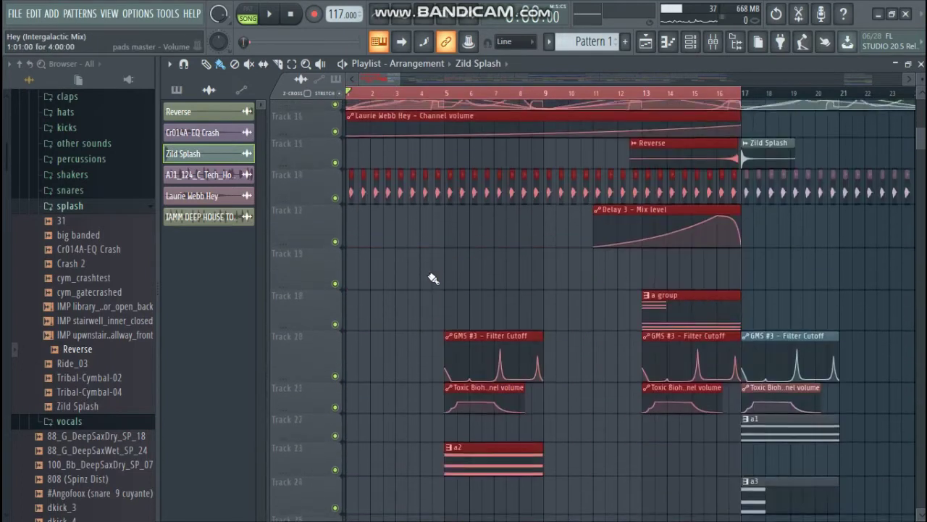
scroll(433, 273, "up", 10)
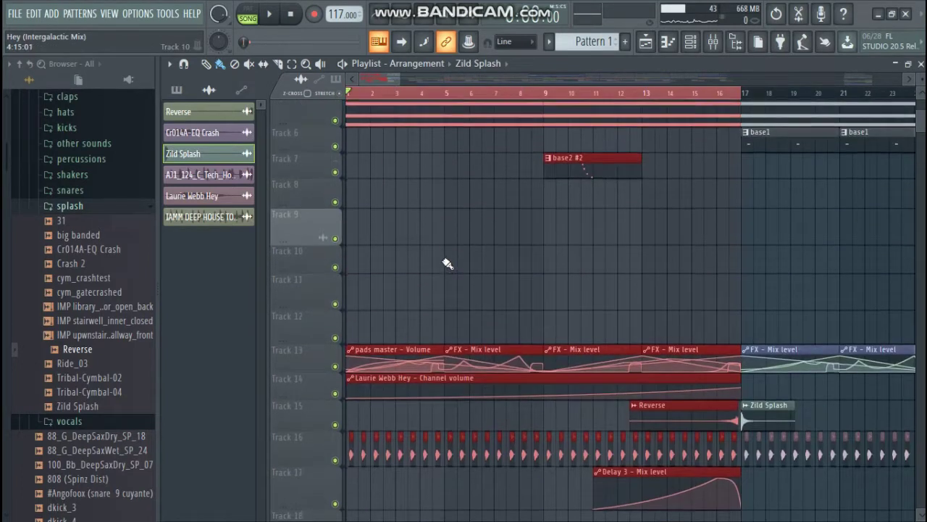
left_click(622, 200)
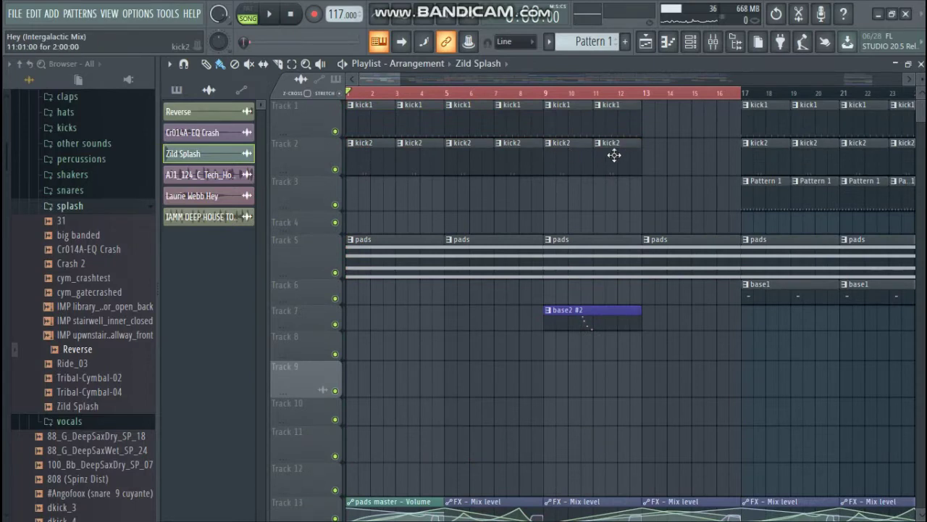
- Open the a2 clip's GMS #3 notes in the piano roll
scroll(375, 262, "down", 8)
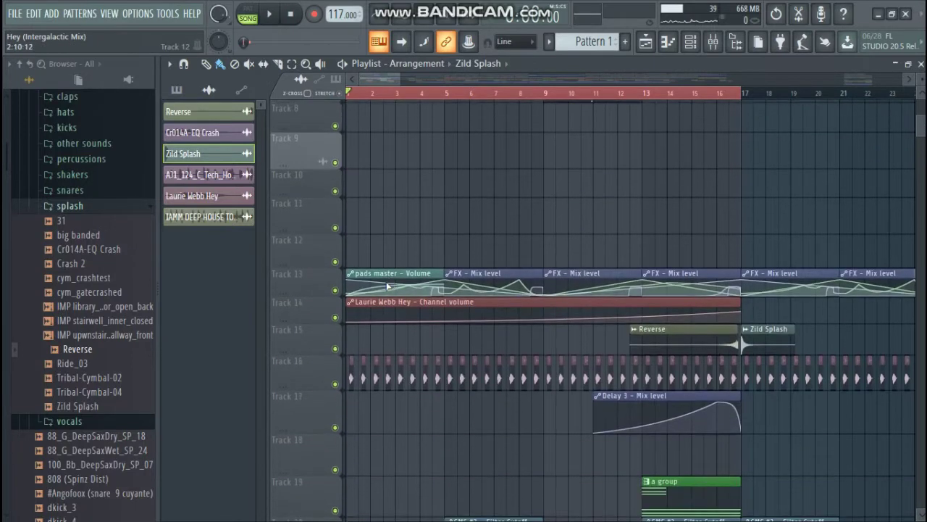
scroll(520, 321, "down", 5)
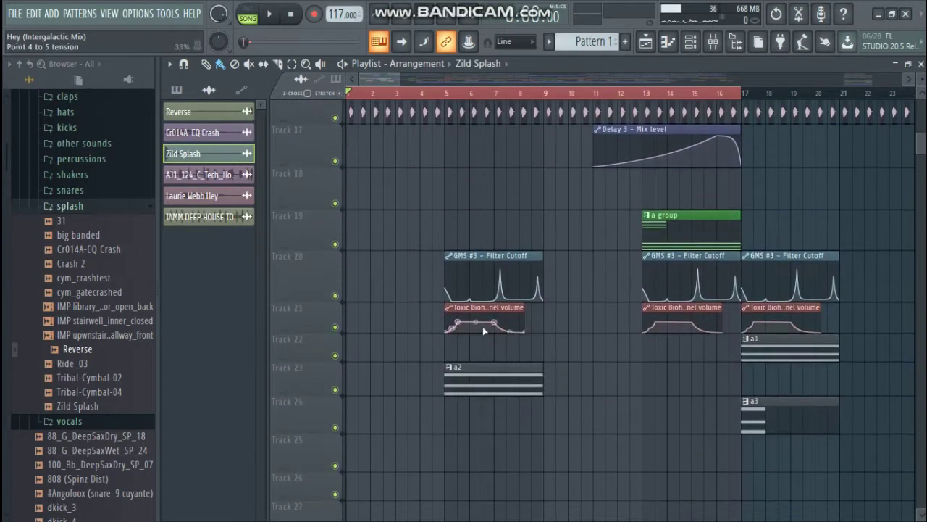
scroll(447, 205, "up", 2)
scroll(497, 290, "down", 6)
double_click(491, 226)
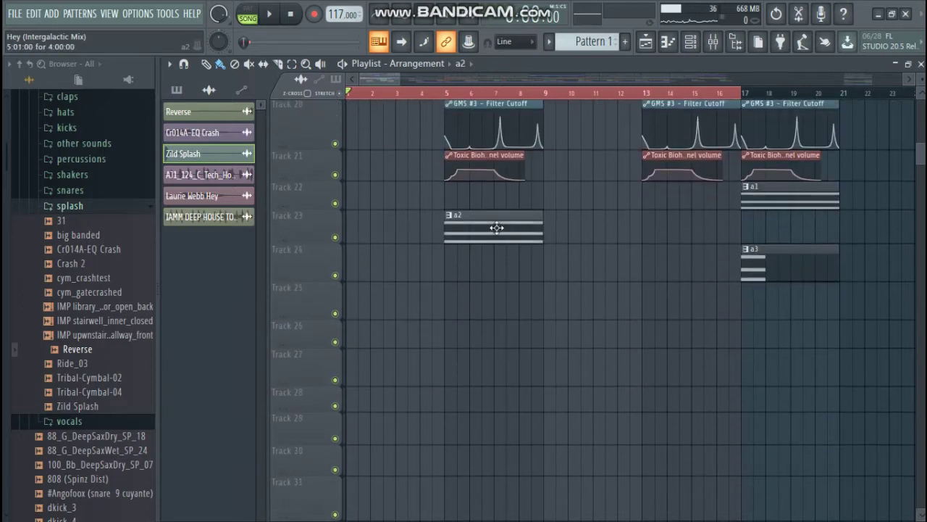
- Glance at the channel rack, then return to the playlist in SONG mode
key("F6")
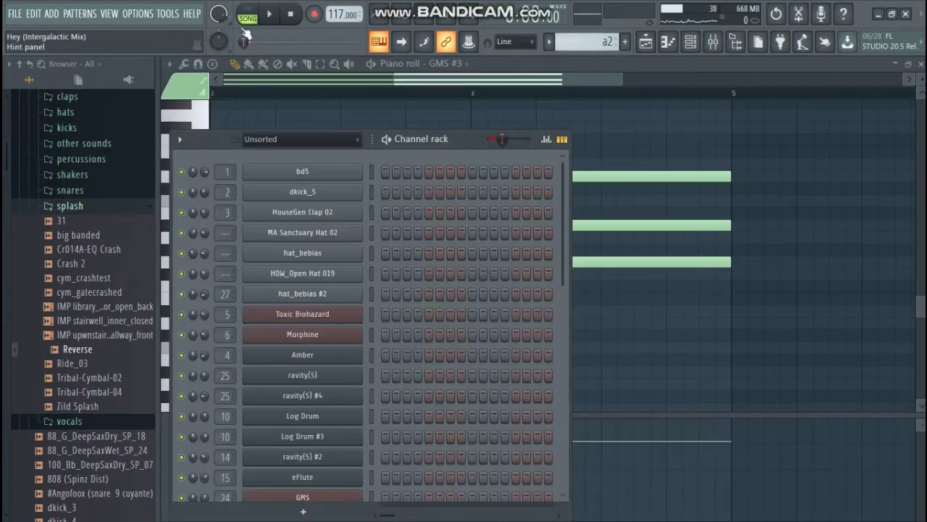
scroll(422, 233, "down", 4)
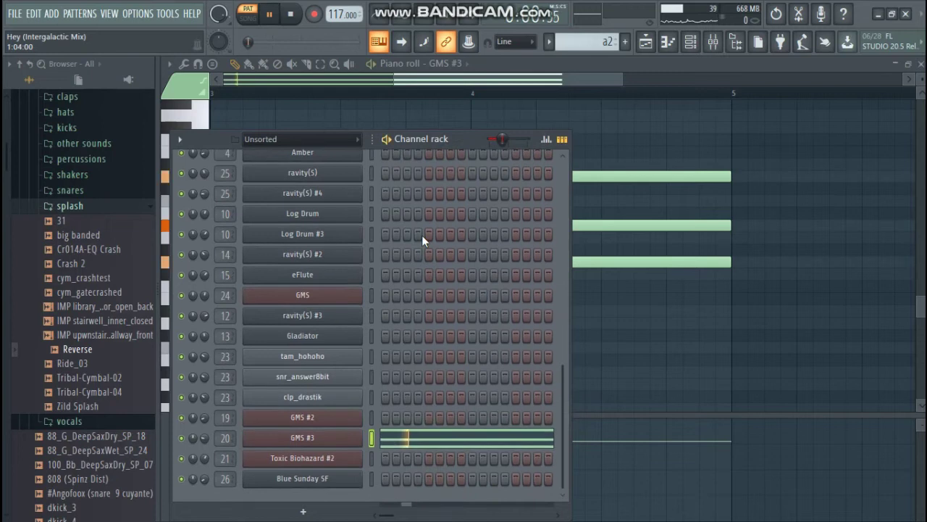
left_click(646, 42)
left_click(445, 94)
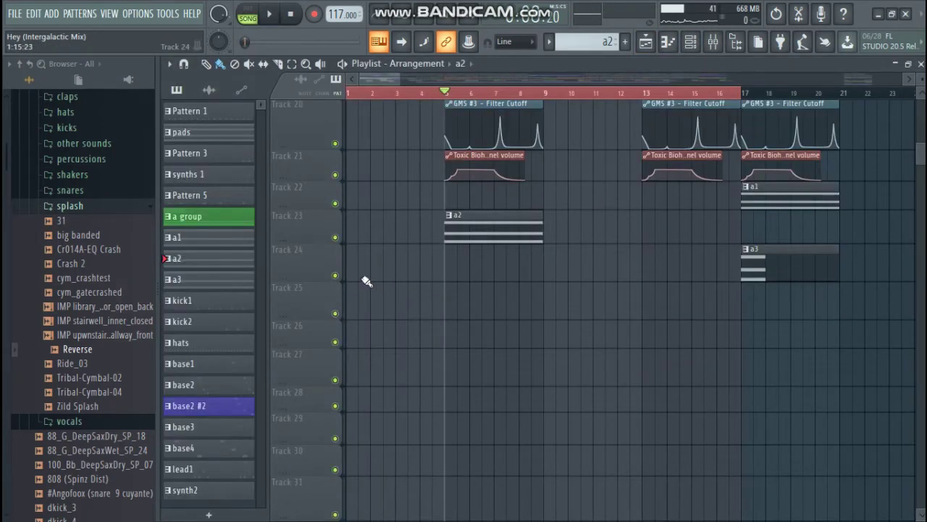
- Solo Track 23, unmute Tracks 13 and 14, and audition a short stretch of the song
right_click(336, 236)
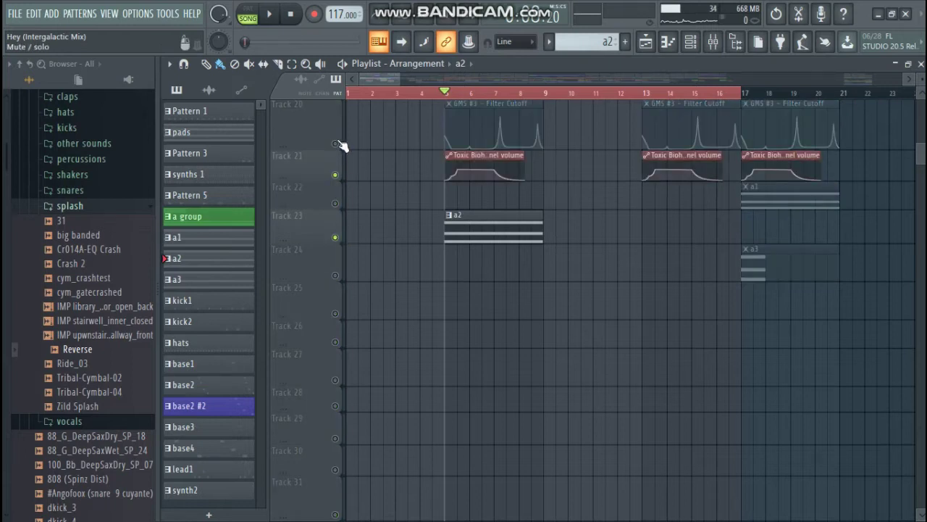
scroll(363, 182, "up", 6)
left_click(335, 329)
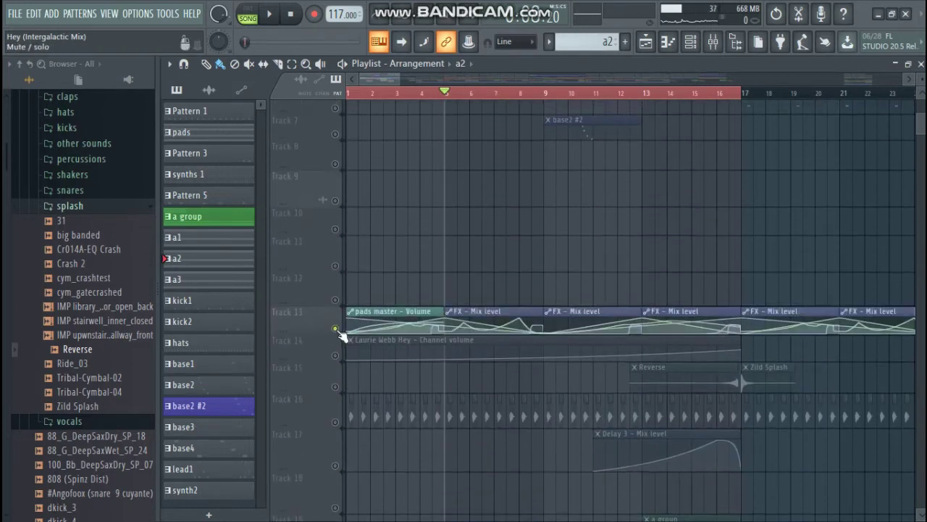
left_click(336, 358)
key("space")
scroll(395, 283, "up", 3)
scroll(404, 276, "down", 4)
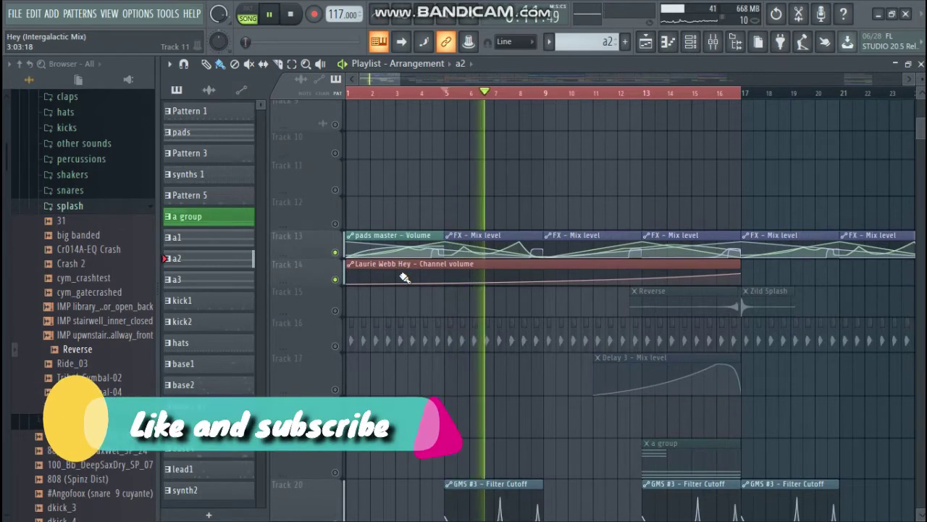
scroll(714, 265, "down", 4)
scroll(715, 254, "up", 10)
key("space")
- Unmute Track 5, make pads the current pattern, and restart playback
left_click(336, 273)
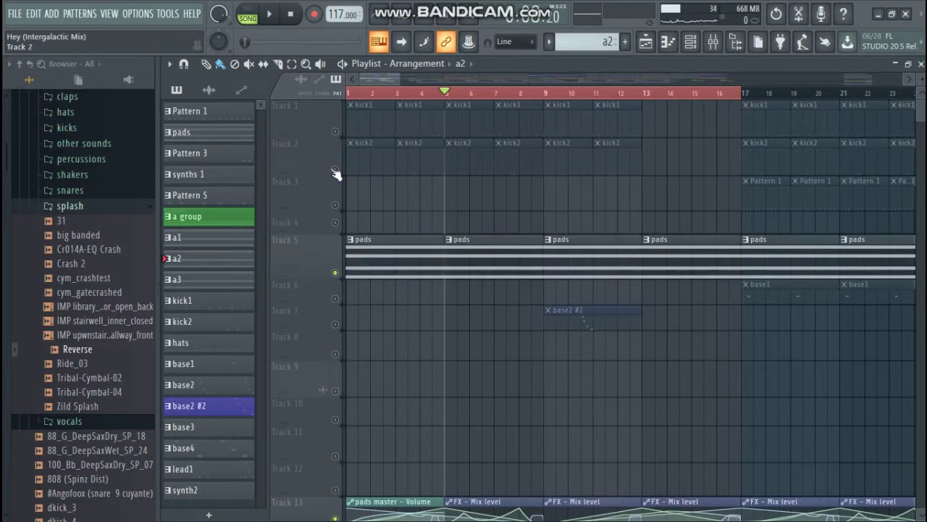
left_click(474, 255)
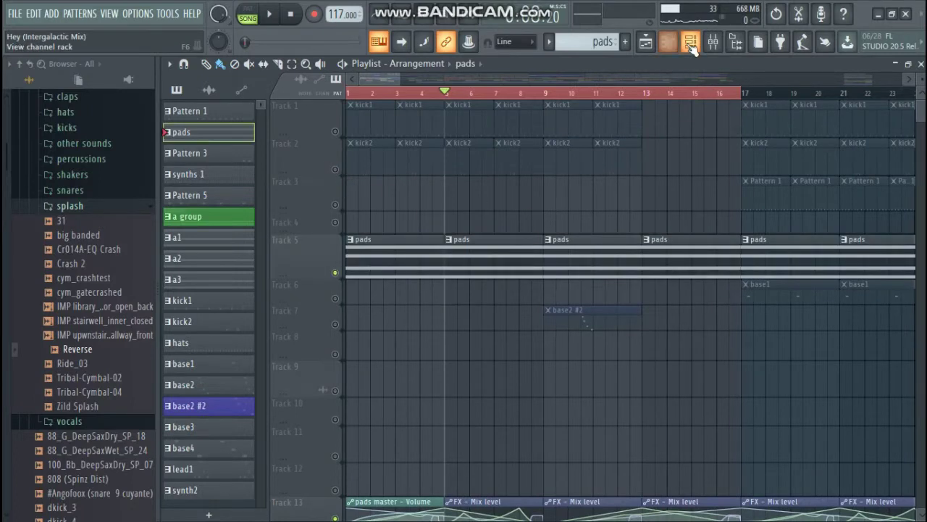
left_click(691, 42)
scroll(365, 224, "up", 3)
scroll(365, 225, "up", 2)
key("space")
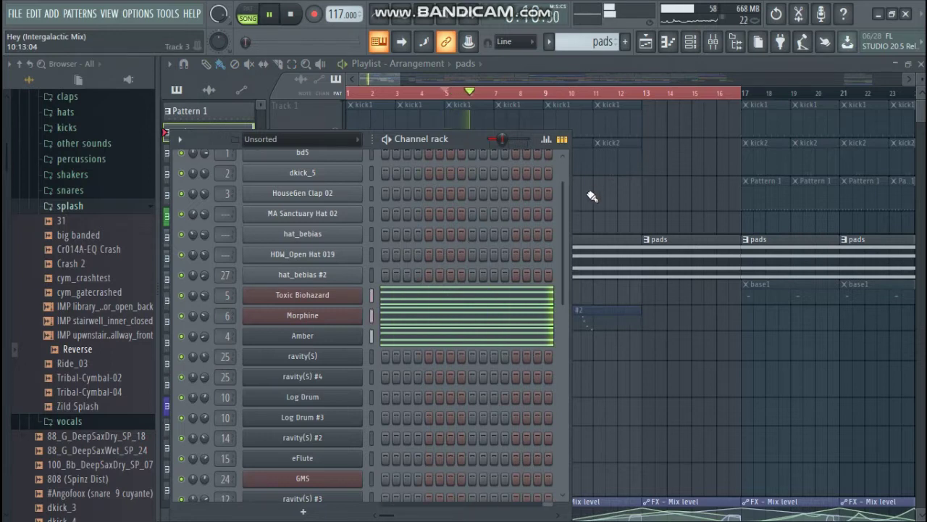
- Close the channel rack and bring up the mixer
key("F6")
scroll(613, 198, "down", 6)
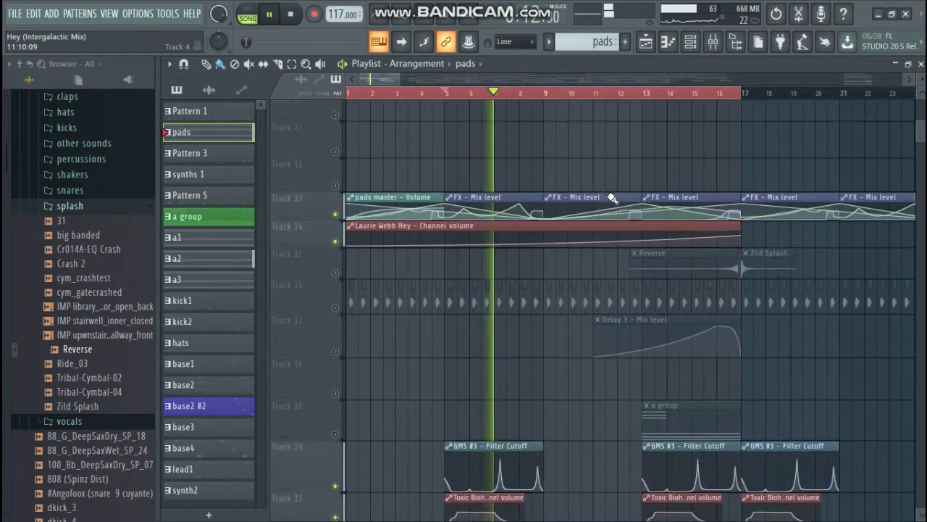
scroll(613, 199, "up", 3)
left_click(713, 44)
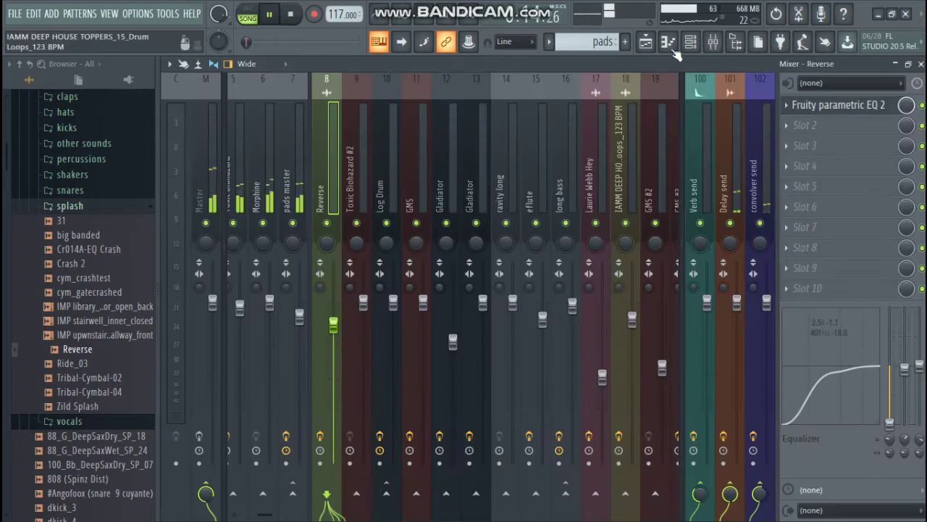
- Select the pads master mixer track and inspect its two Effector instances, including the Vox-mode one
left_click(645, 41)
scroll(595, 274, "down", 3)
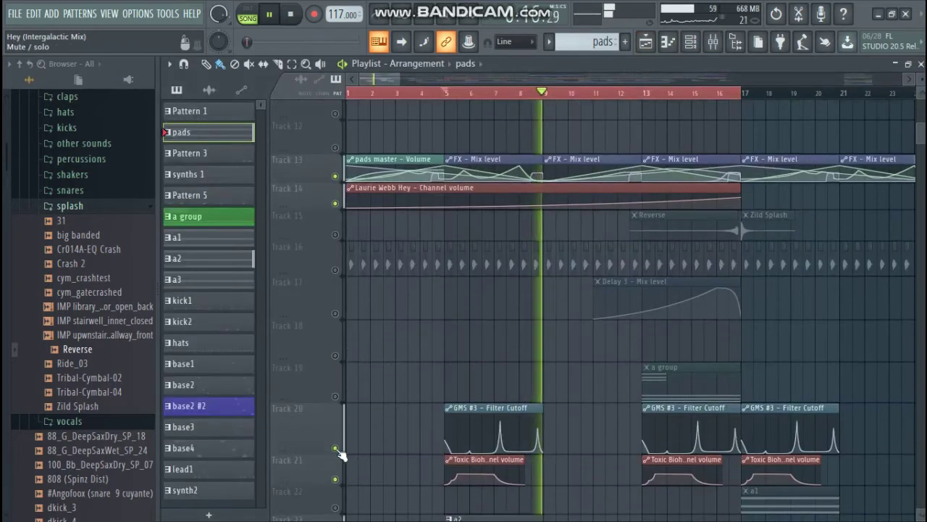
left_click(714, 41)
left_click(289, 162)
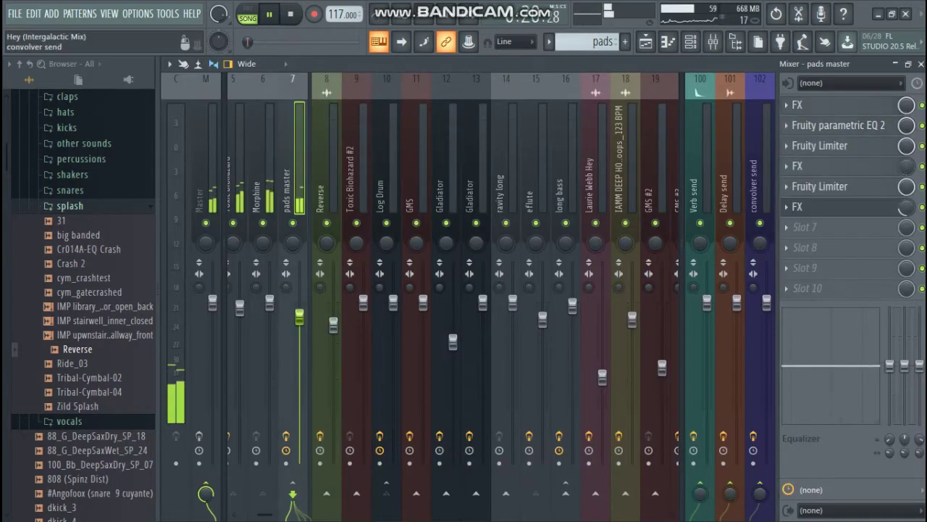
left_click(854, 210)
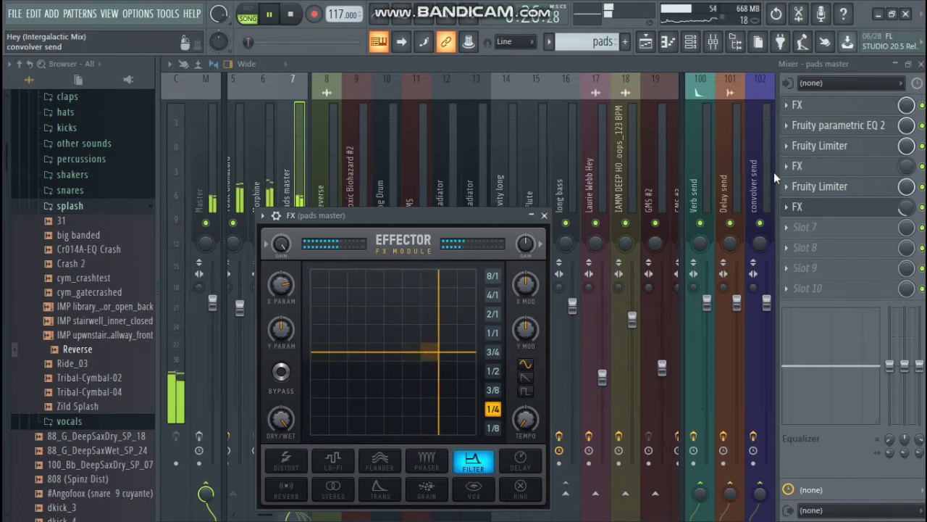
left_click(841, 169)
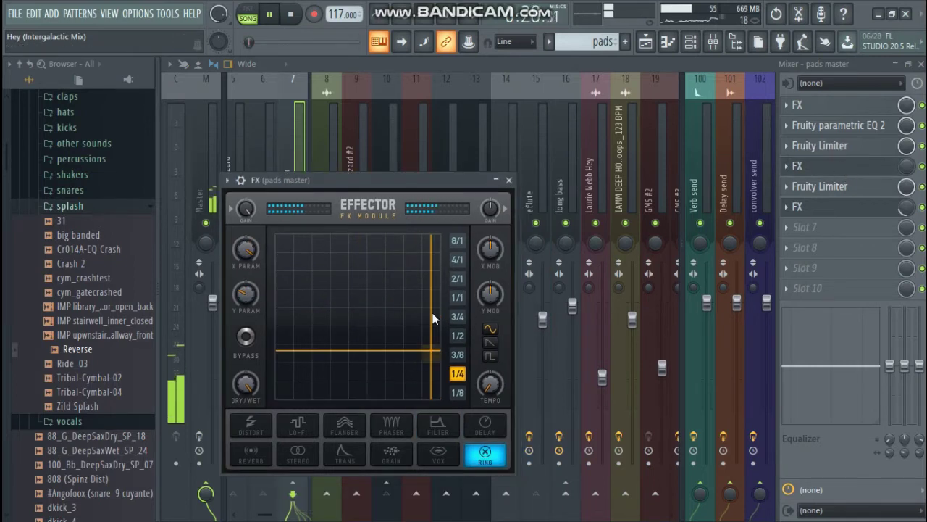
left_click(804, 105)
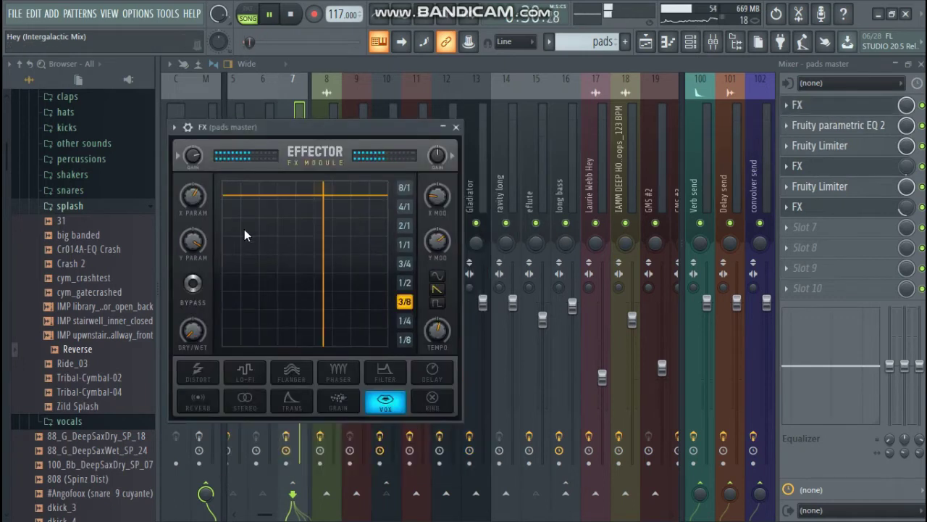
left_click(455, 128)
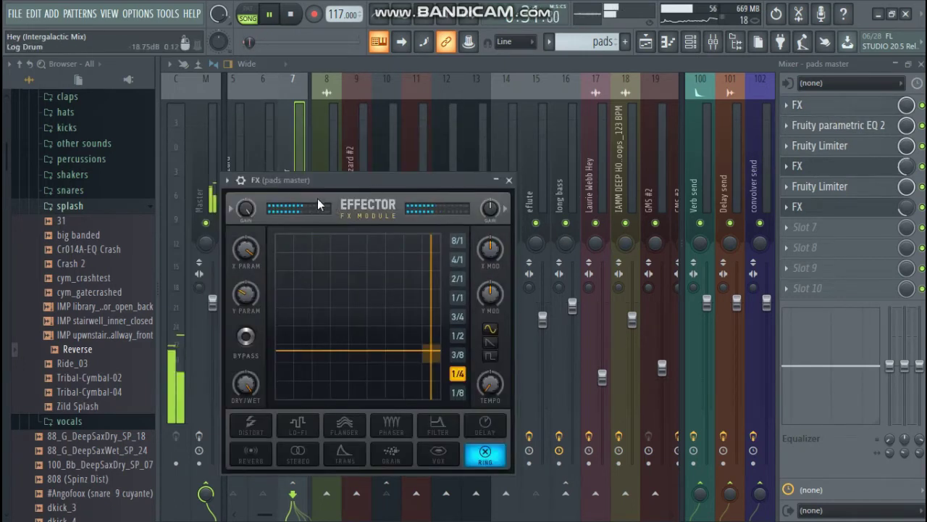
left_click(271, 129)
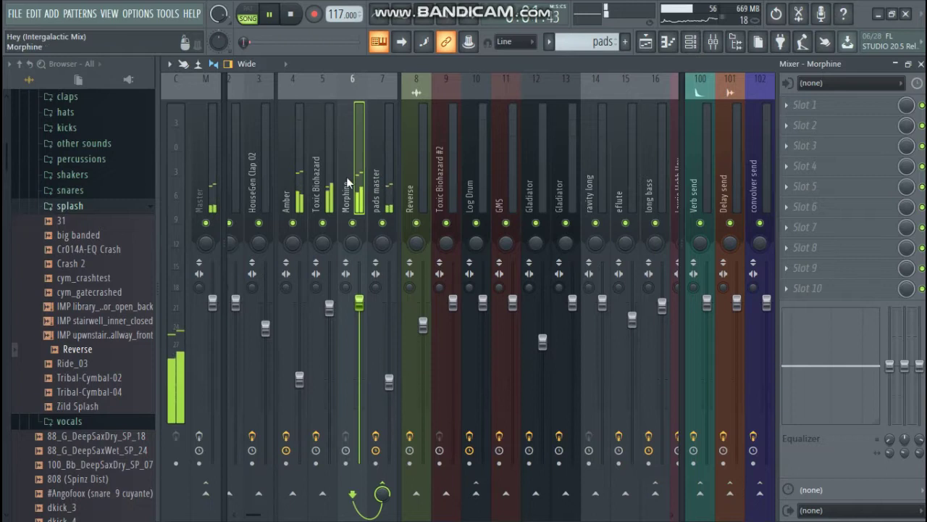
- Check the Effector on the Toxic Biohazard track, return to the playlist, and stop playback
left_click(319, 171)
left_click(867, 106)
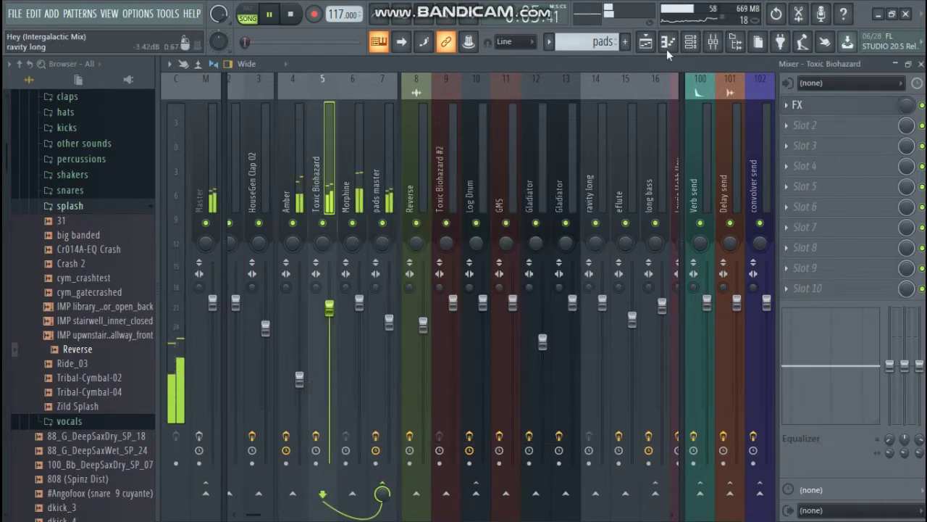
left_click(645, 41)
scroll(561, 268, "down", 5)
key("space")
- Unmute Tracks 1 and 2 and play the song briefly before stopping at bar 5
scroll(472, 292, "up", 5)
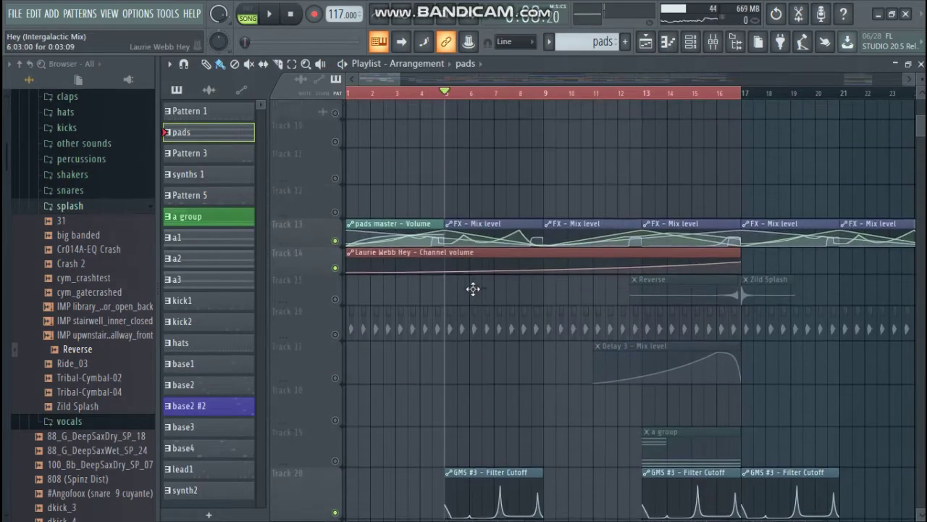
left_click(335, 169)
left_click(335, 131)
key("space")
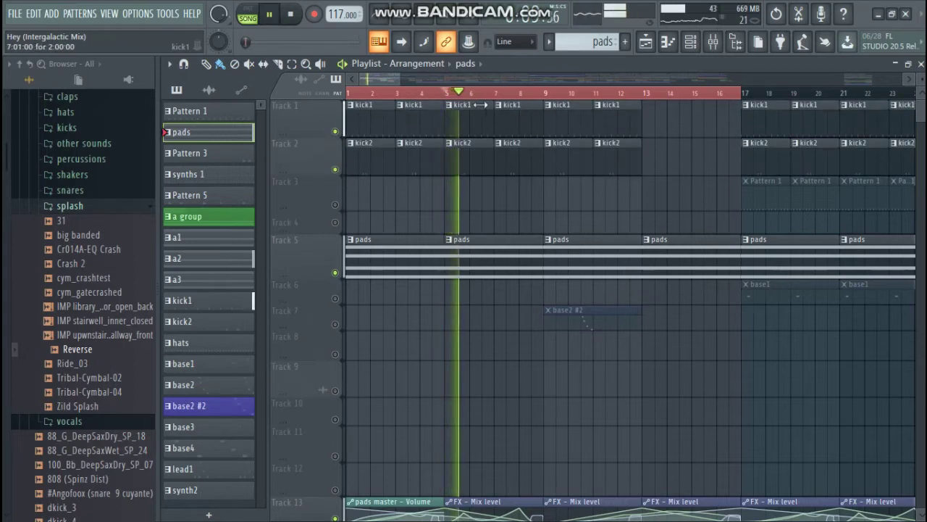
scroll(518, 222, "down", 4)
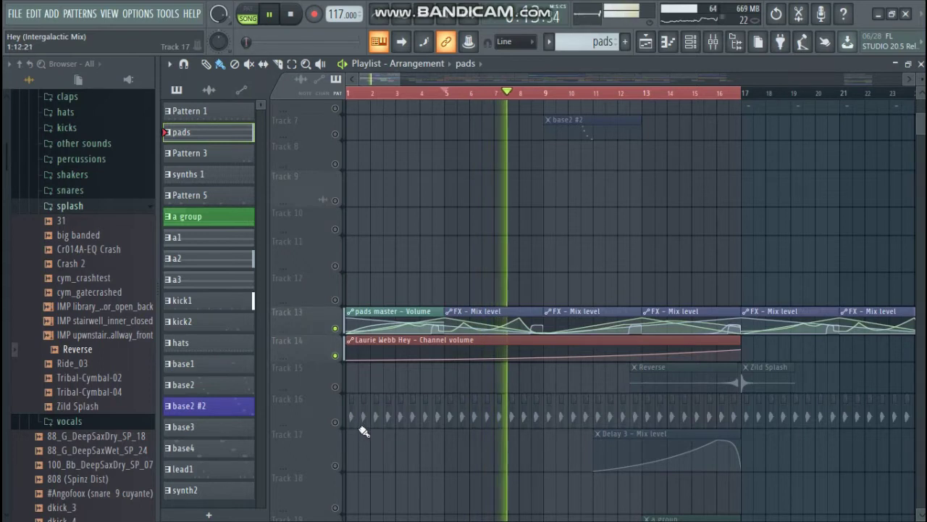
scroll(366, 433, "down", 7)
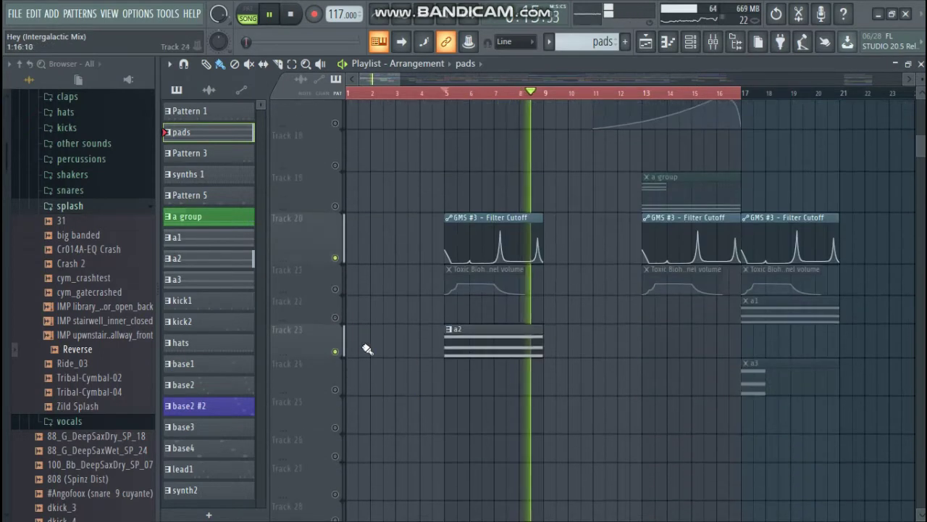
key("space")
scroll(365, 355, "up", 3)
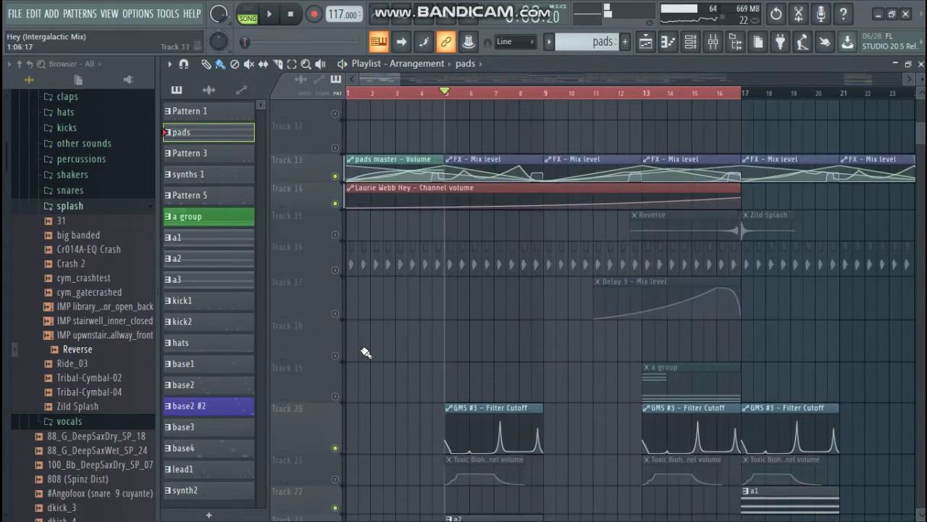
- Unmute Tracks 21 and 16, zoom into the first bars, and show the audio and automation clips
left_click(336, 477)
left_click(334, 270)
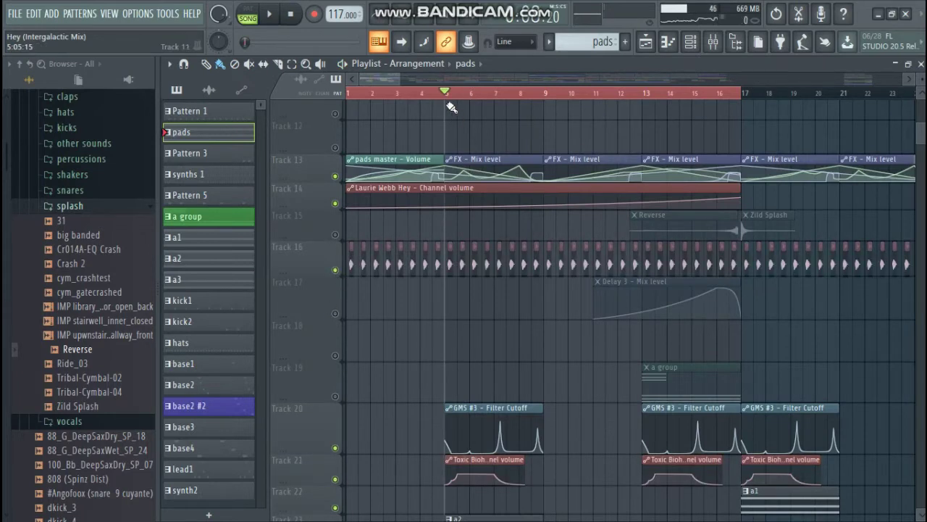
left_click_drag(398, 76, 438, 264)
left_click(439, 264)
- Play the song from bar 1 and enlarge Track 14's vocal channel-volume automation lane
left_click(293, 16)
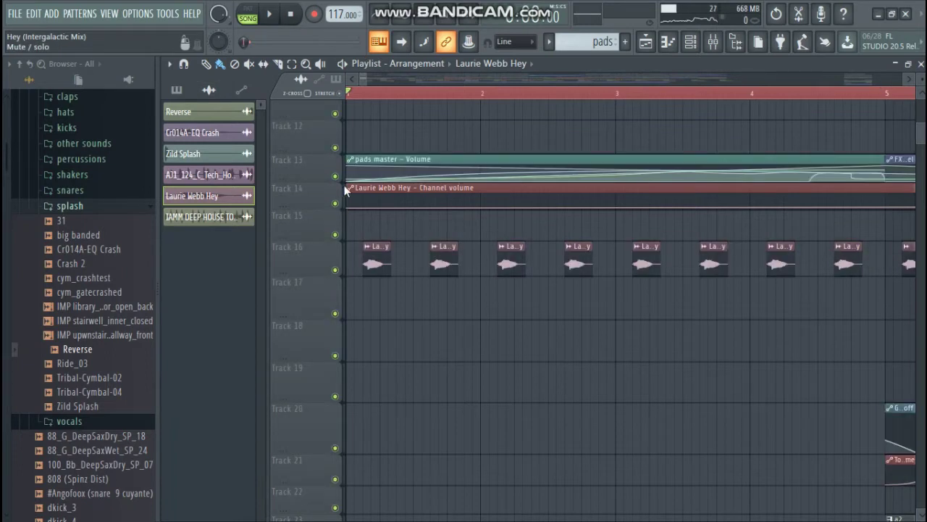
key("space")
scroll(453, 269, "down", 3)
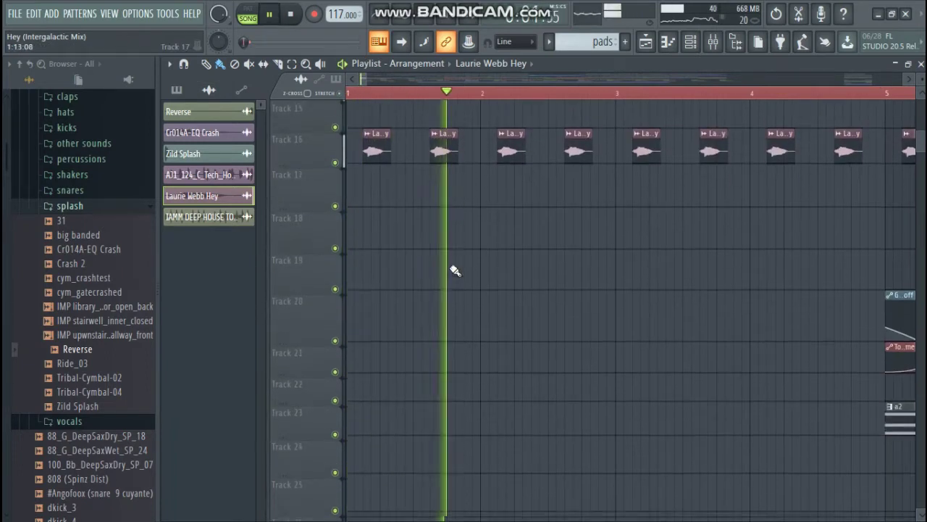
scroll(449, 265, "up", 4)
scroll(391, 239, "up", 4)
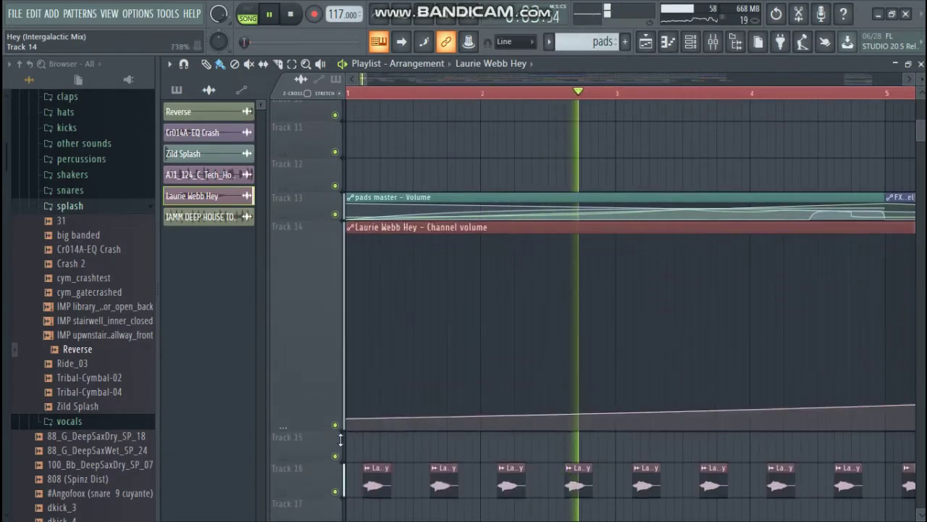
scroll(645, 98, "down", 2)
scroll(644, 97, "down", 3)
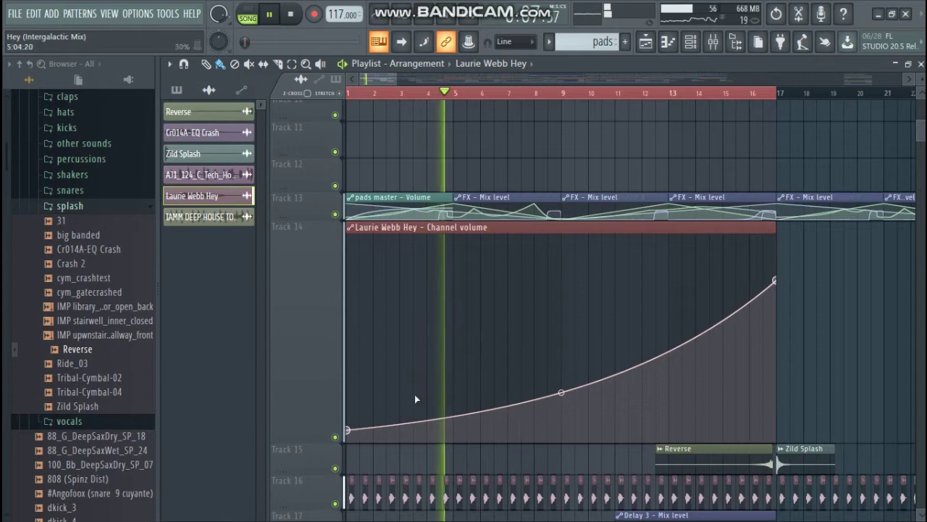
scroll(308, 308, "down", 2)
scroll(308, 308, "down", 3)
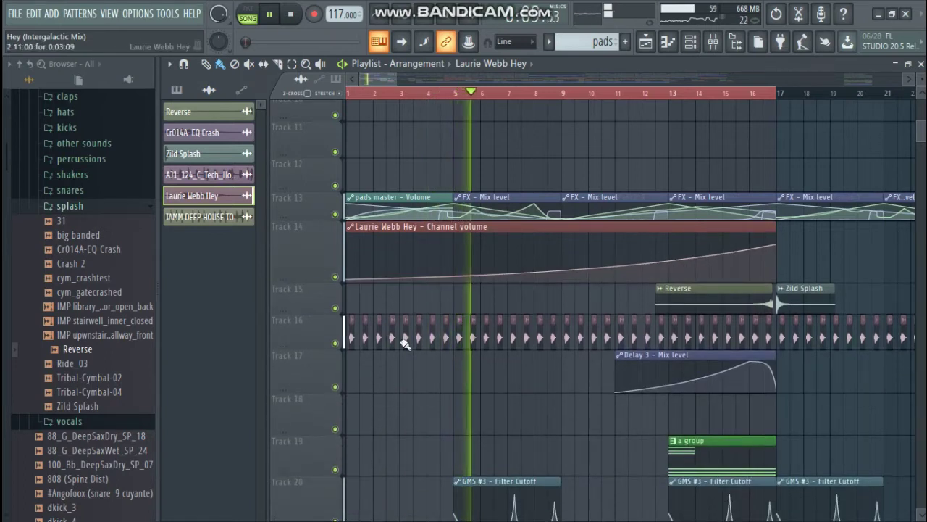
left_click(691, 41)
left_click(713, 42)
scroll(354, 163, "down", 5)
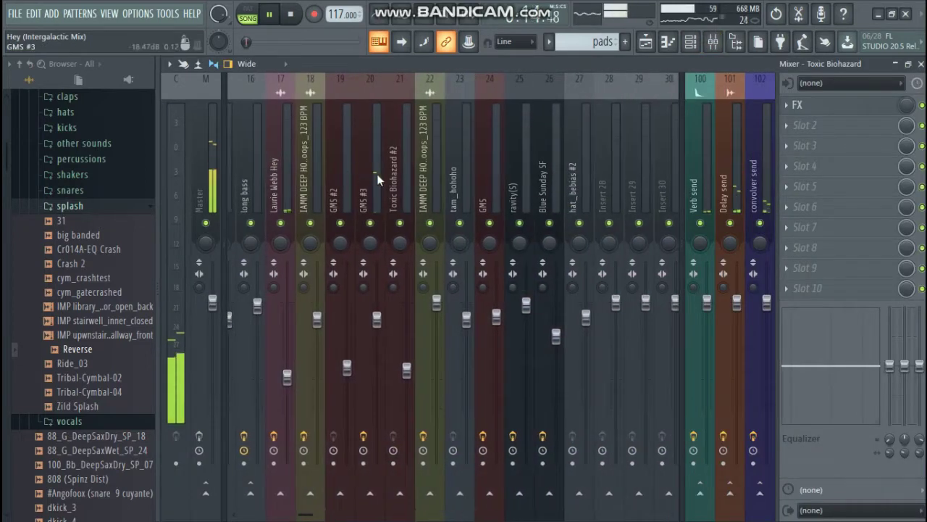
left_click(285, 169)
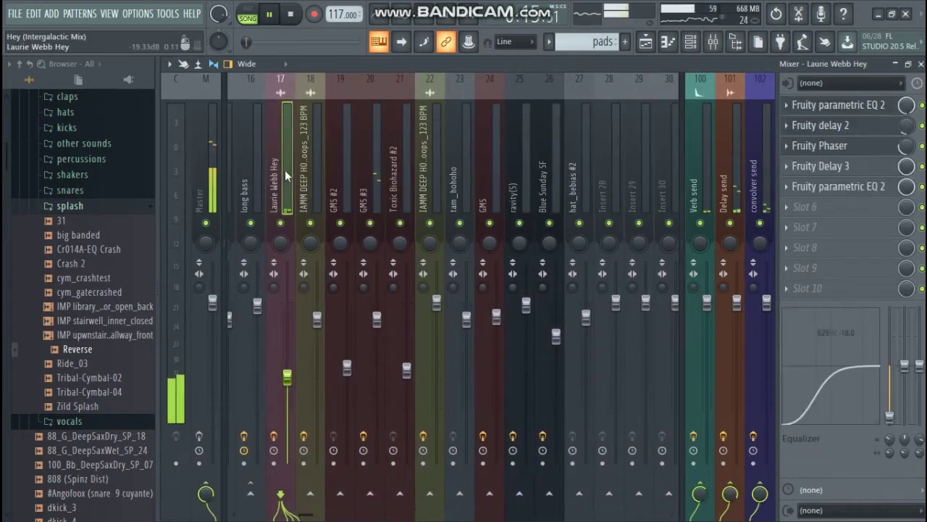
left_click(841, 125)
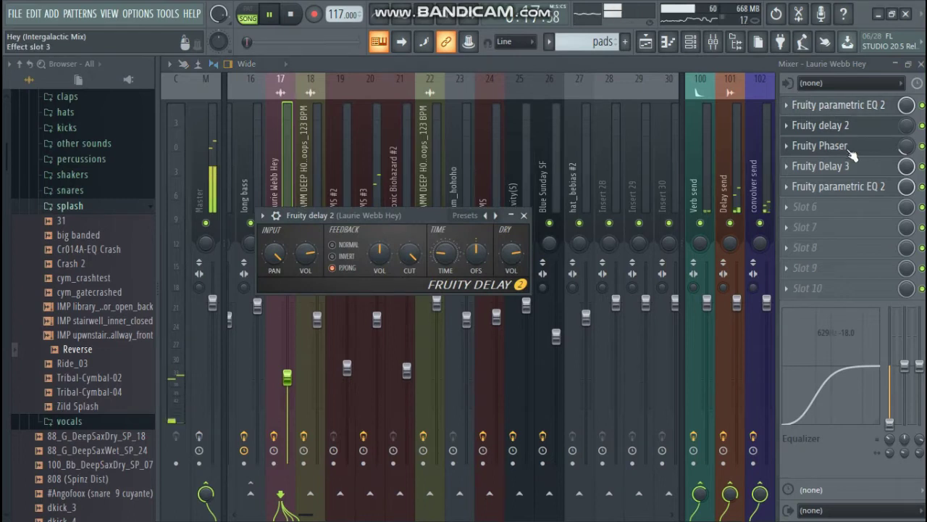
left_click(829, 107)
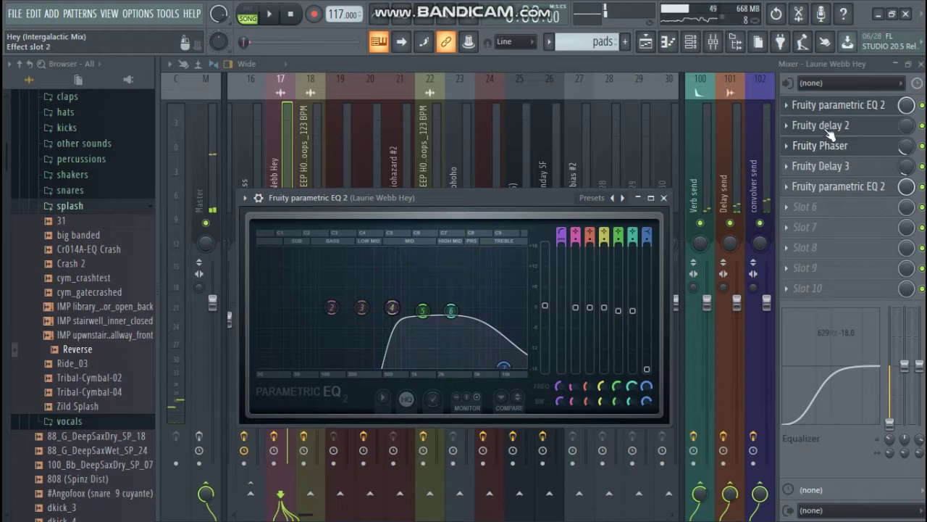
left_click(847, 168)
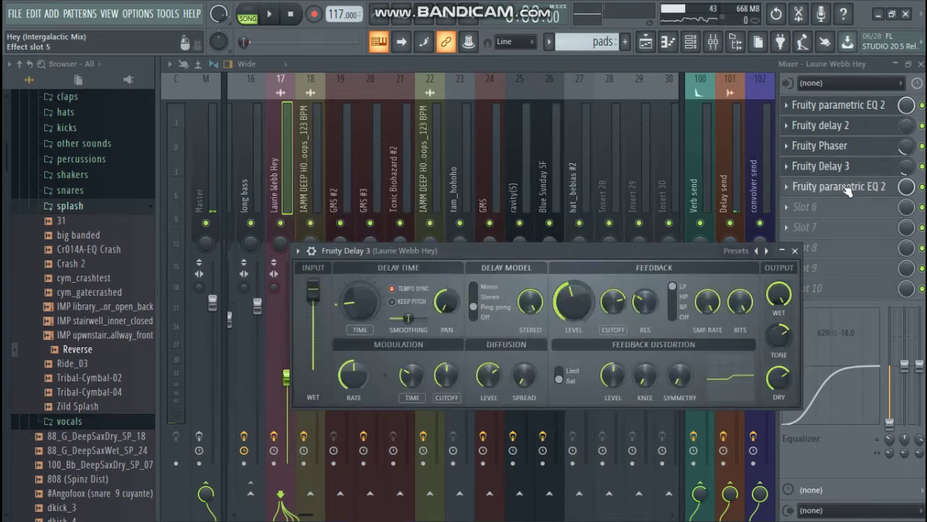
left_click(844, 187)
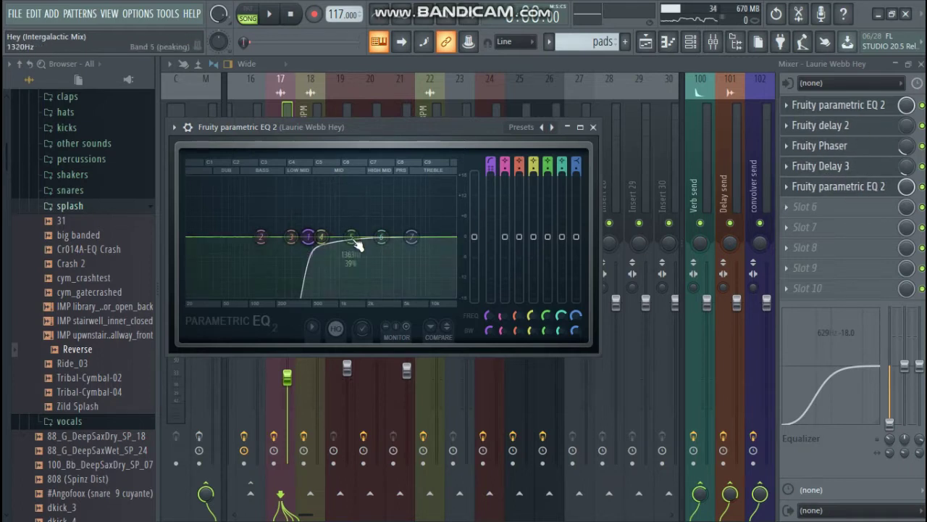
left_click(839, 124)
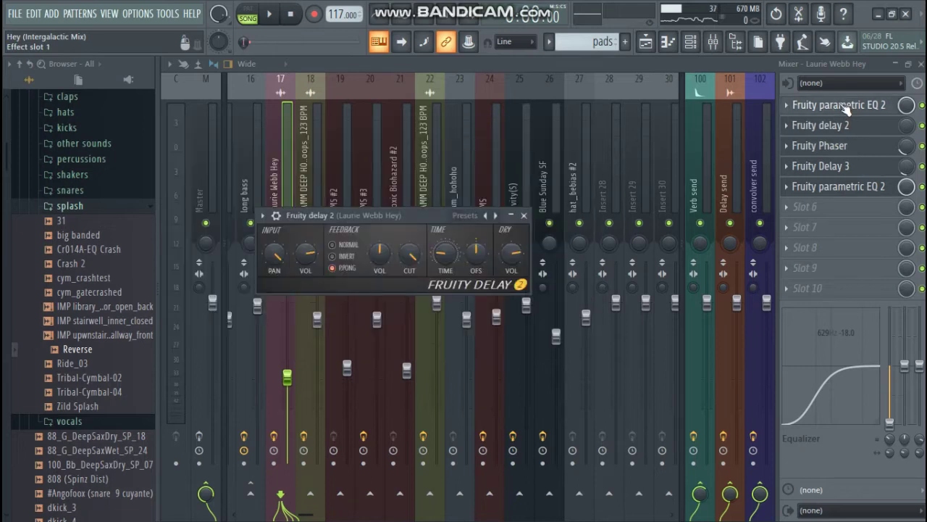
left_click(837, 107)
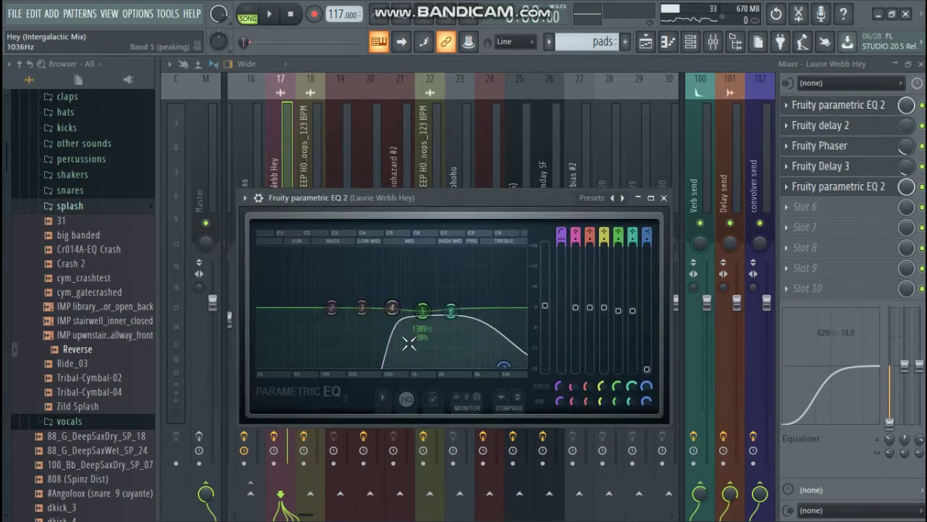
left_click(833, 145)
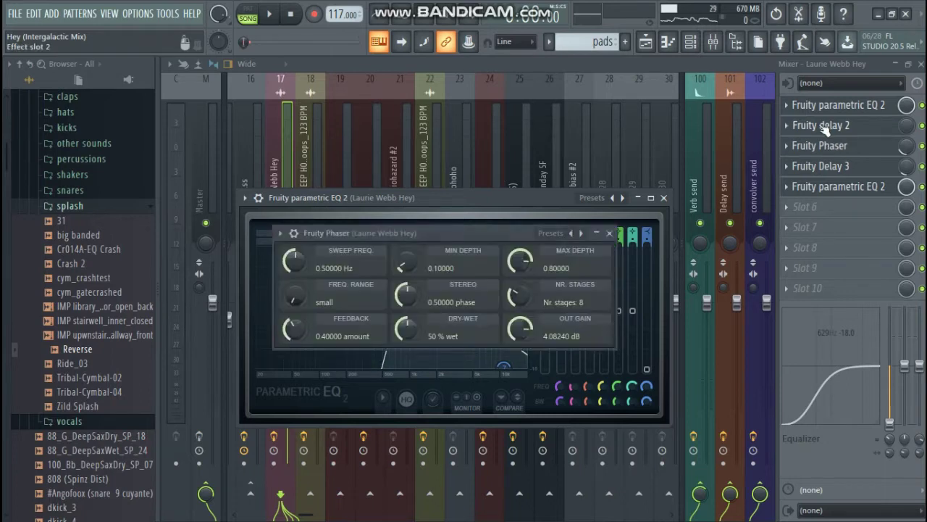
left_click(833, 166)
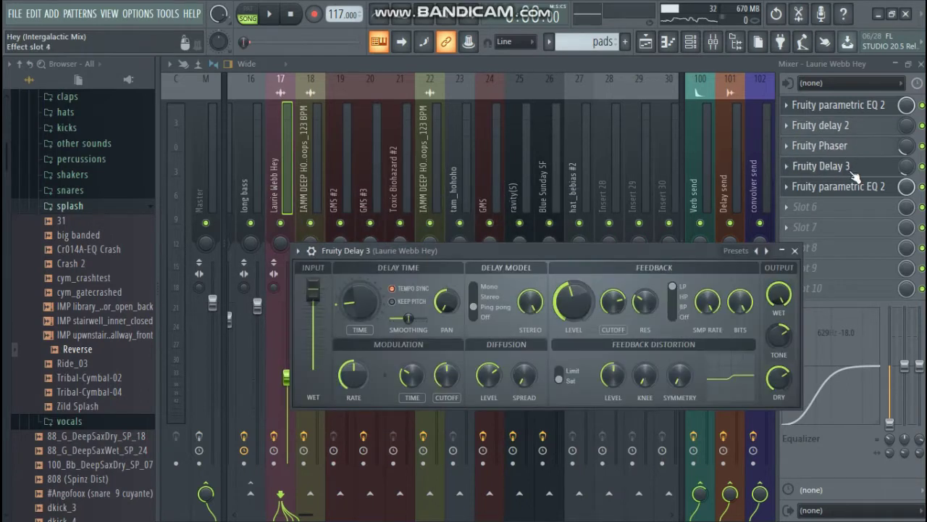
left_click(854, 173)
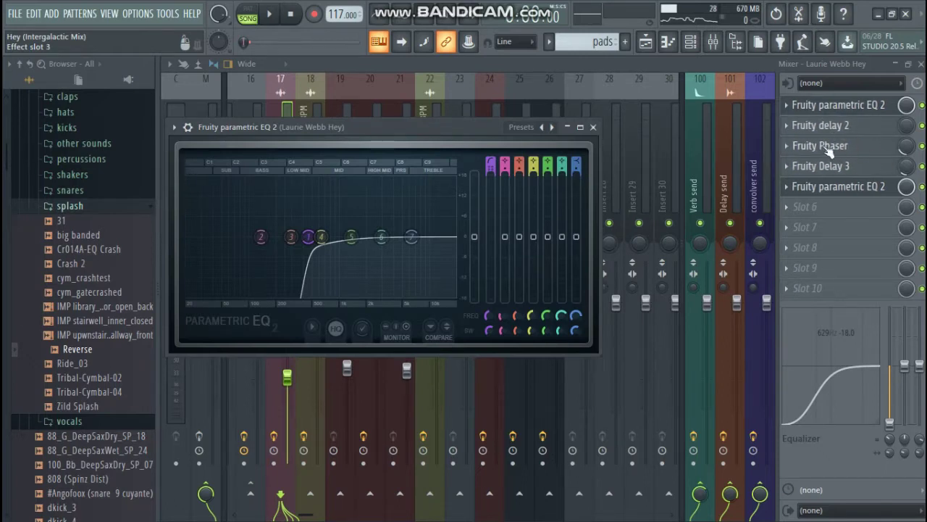
left_click(863, 190)
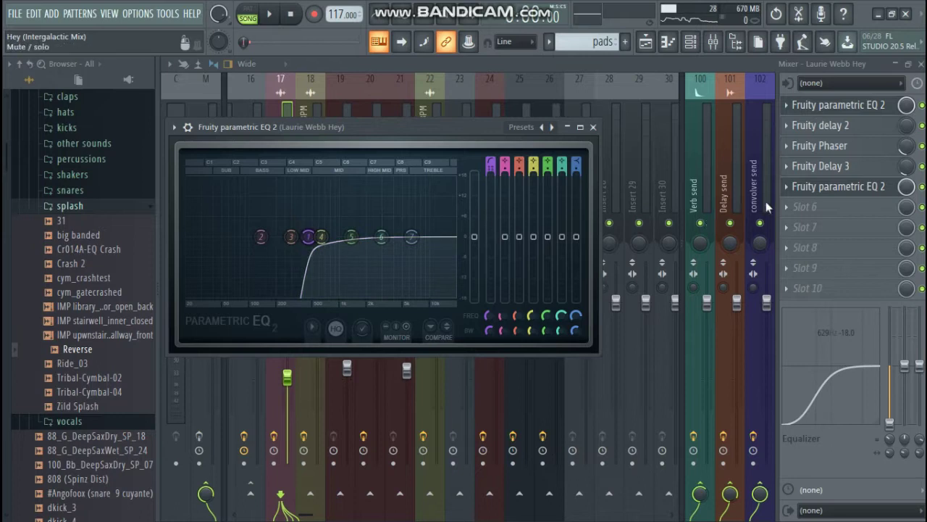
left_click(826, 106)
left_click(830, 107)
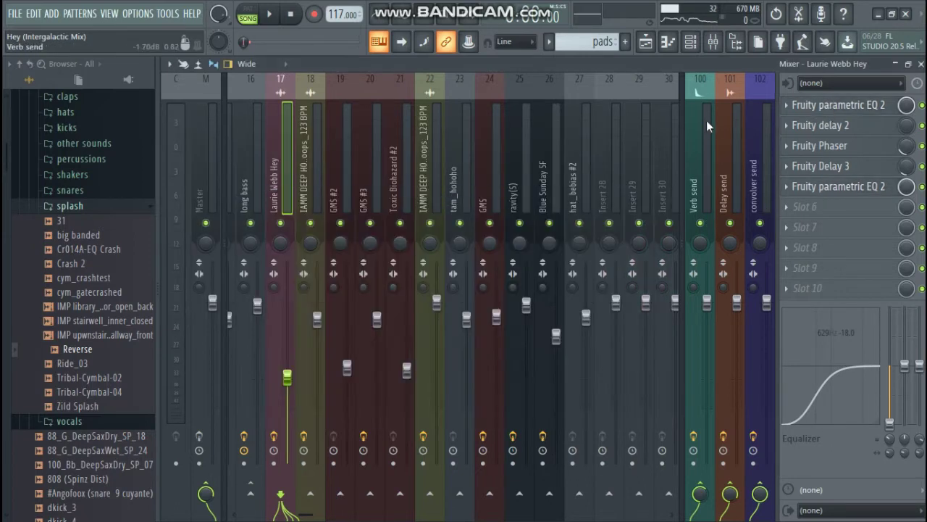
- Back in the playlist, play the song from bar 5
left_click(644, 41)
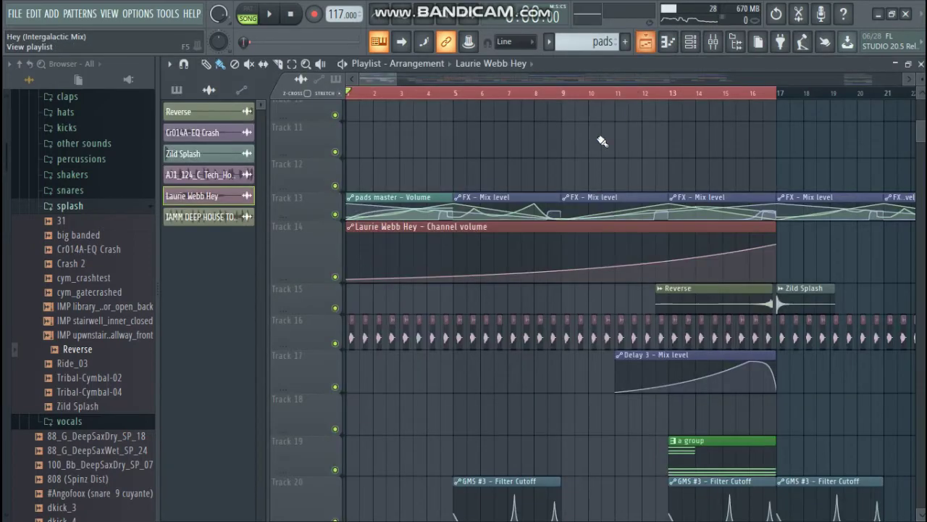
scroll(509, 98, "down", 4)
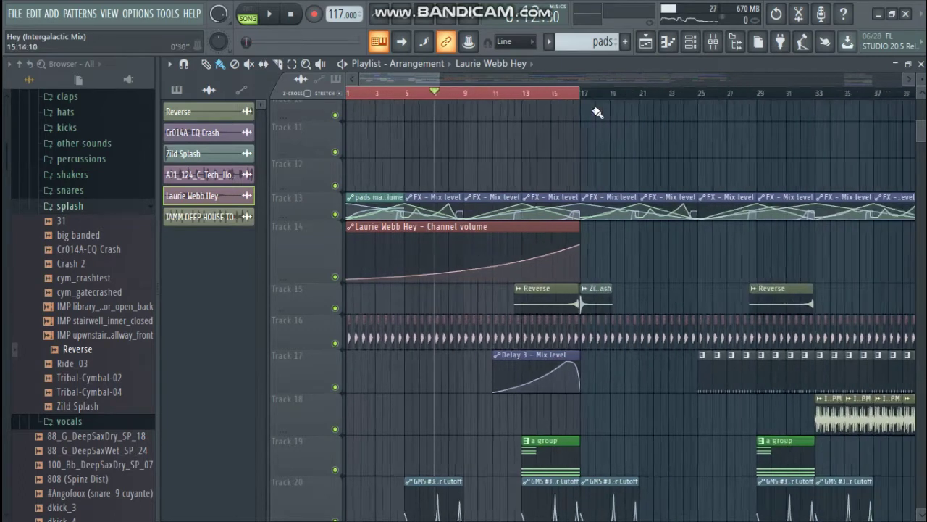
scroll(608, 262, "down", 6)
scroll(609, 262, "up", 8)
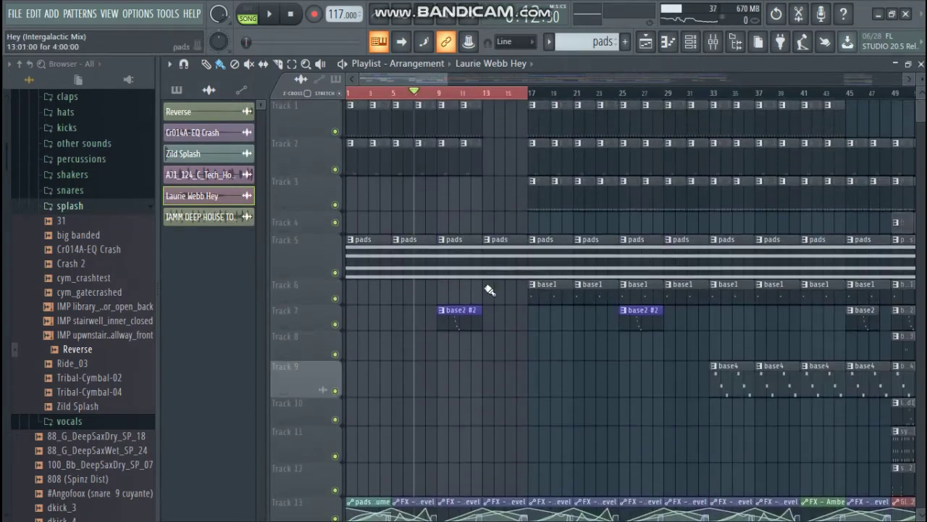
left_click(439, 94)
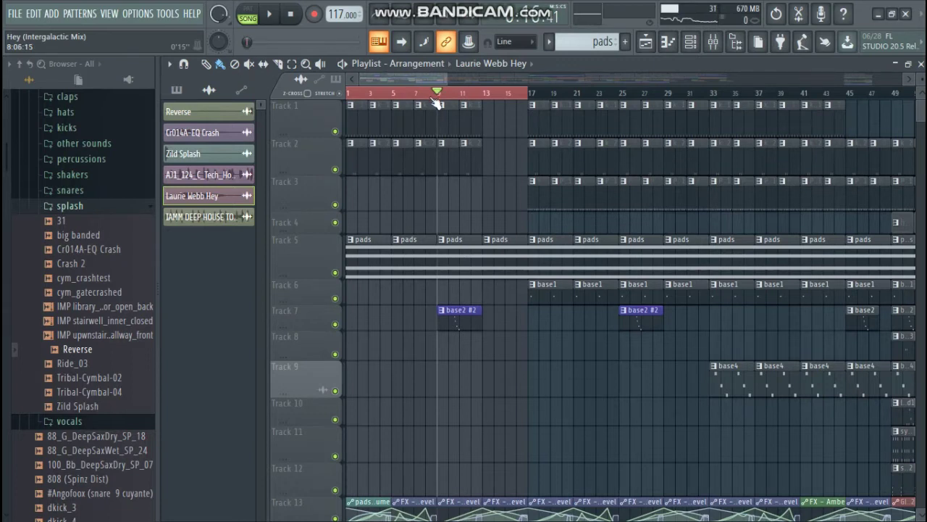
left_click(395, 93)
key("space")
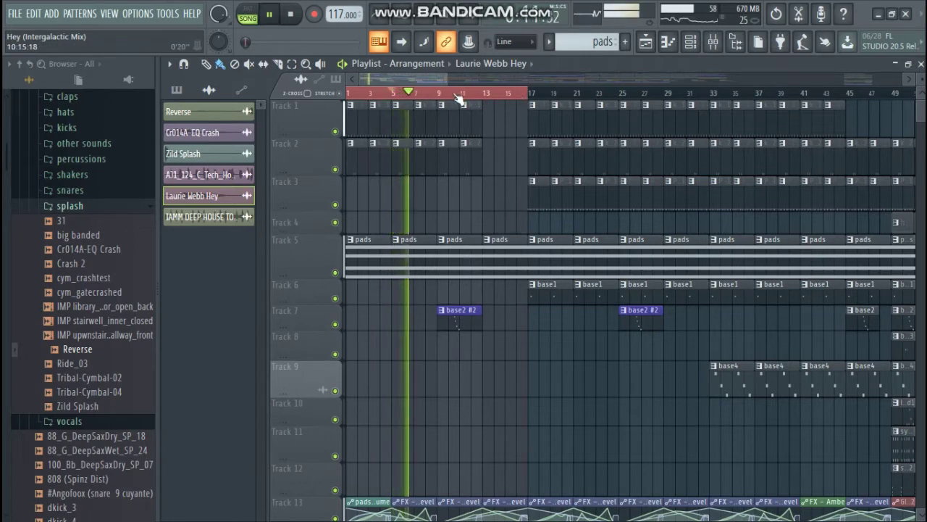
- Lower the system volume, stop playback, and make base2 #2 the current pattern
scroll(459, 99, "up", 4)
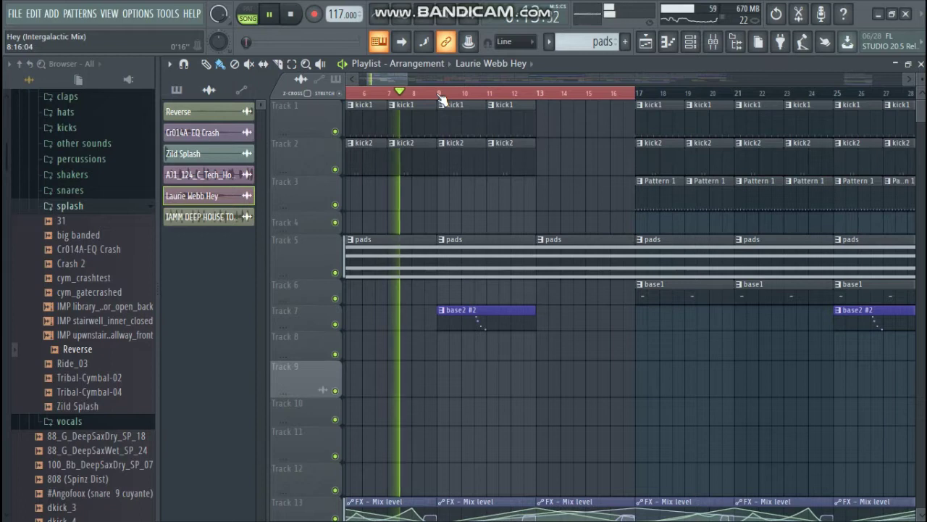
scroll(440, 97, "up", 1)
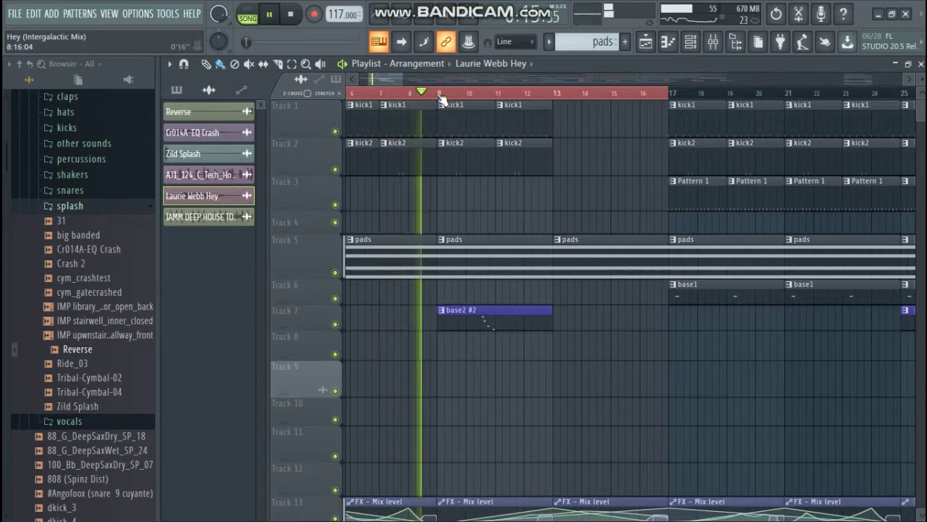
key("XF86AudioLowerVolume")
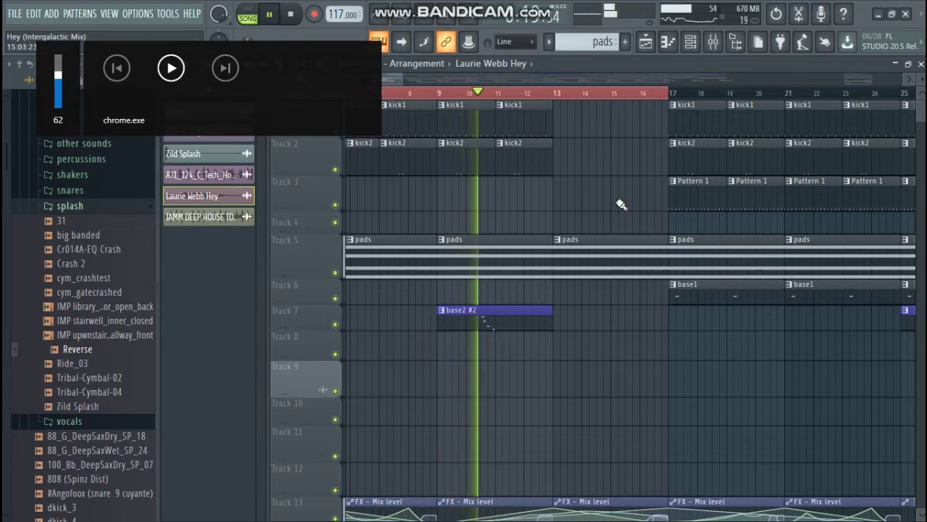
key("space")
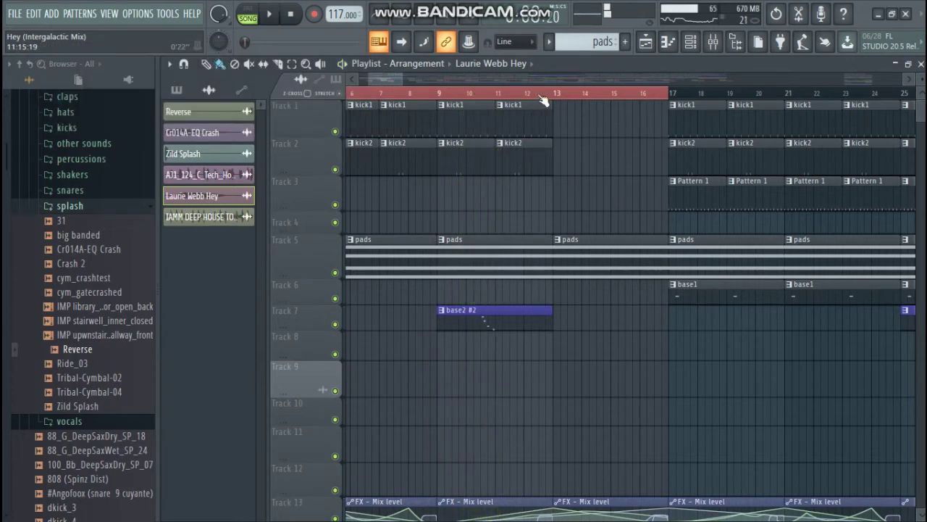
left_click(494, 305)
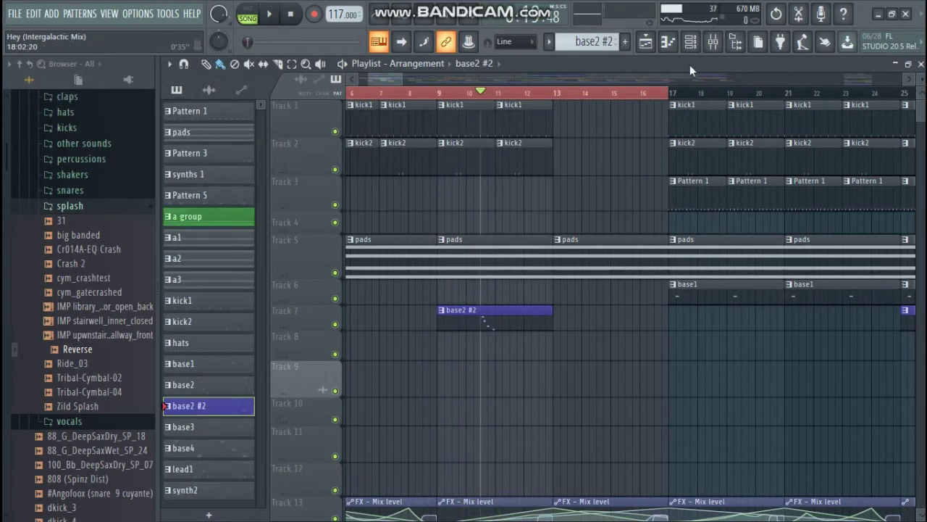
left_click(690, 44)
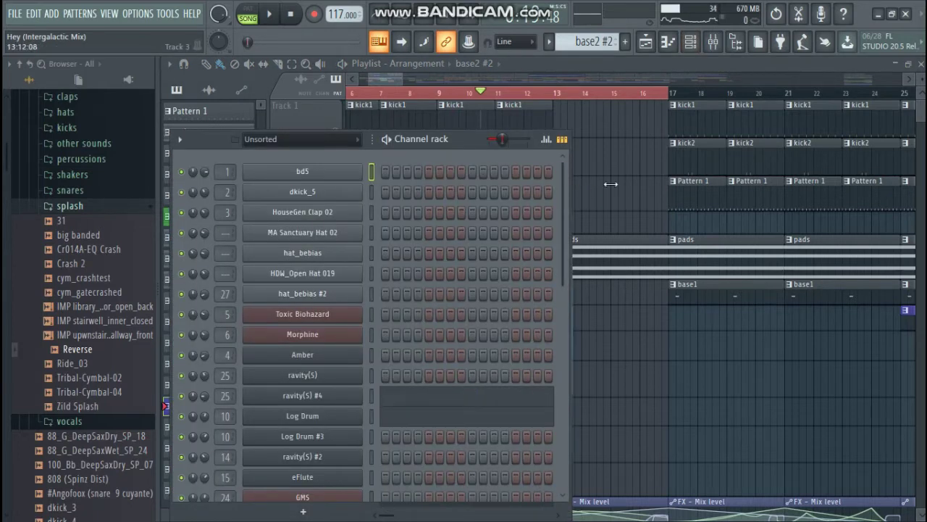
left_click(360, 396)
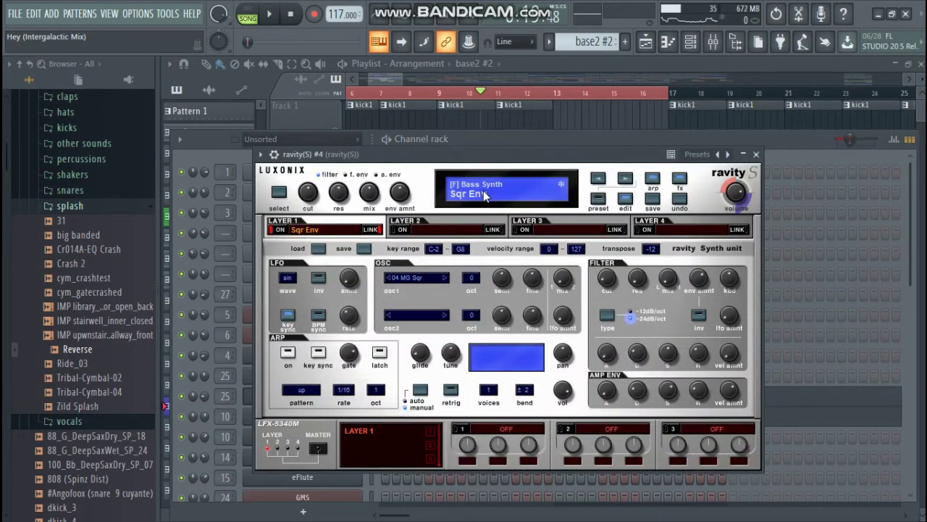
left_click(485, 195)
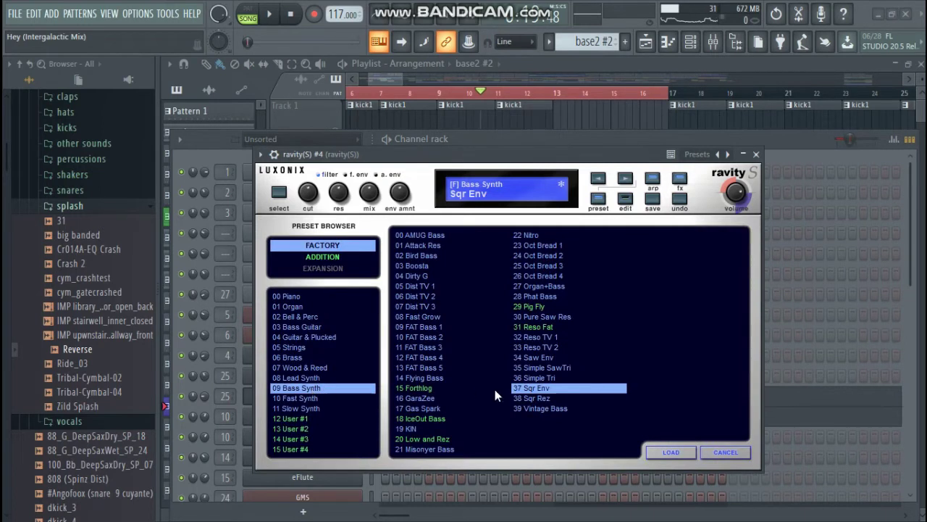
left_click(756, 155)
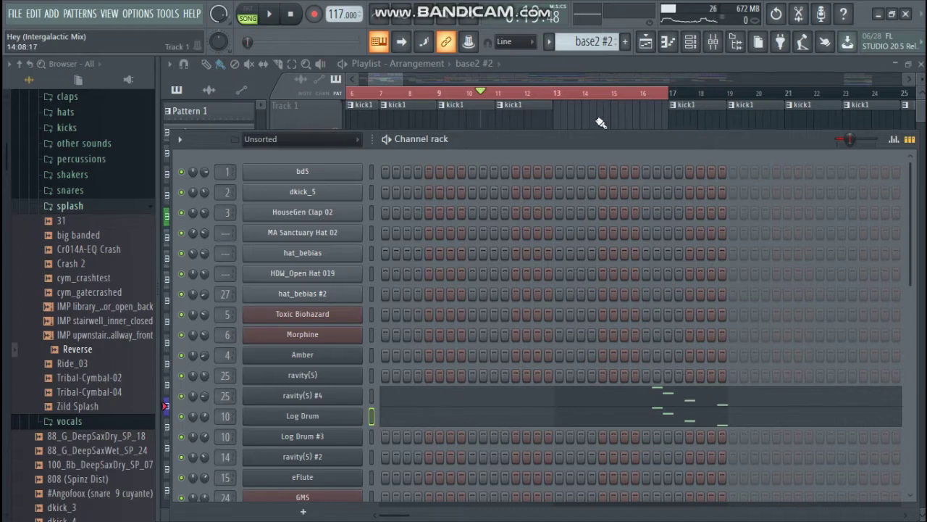
key("F6")
- Look over the playlist tracks and collapse the splash sample folder in the Browser
scroll(634, 262, "down", 8)
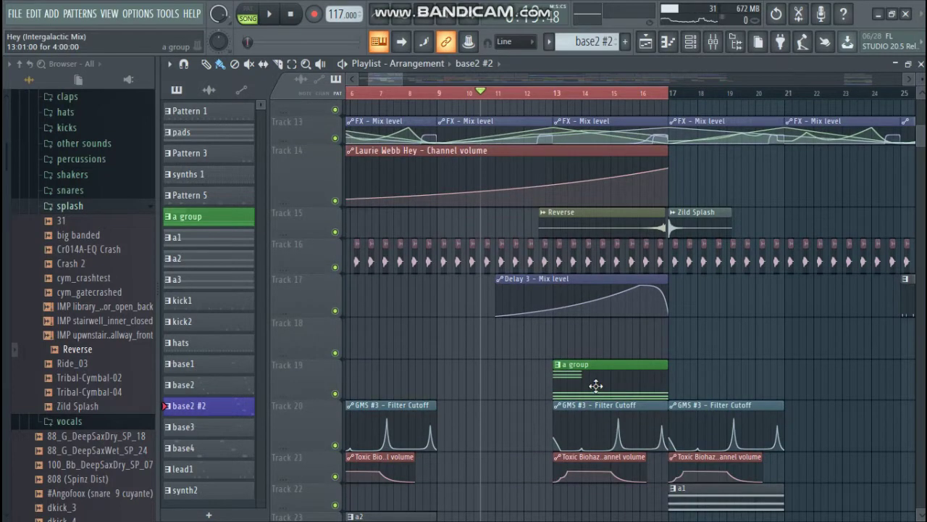
scroll(584, 192, "up", 8)
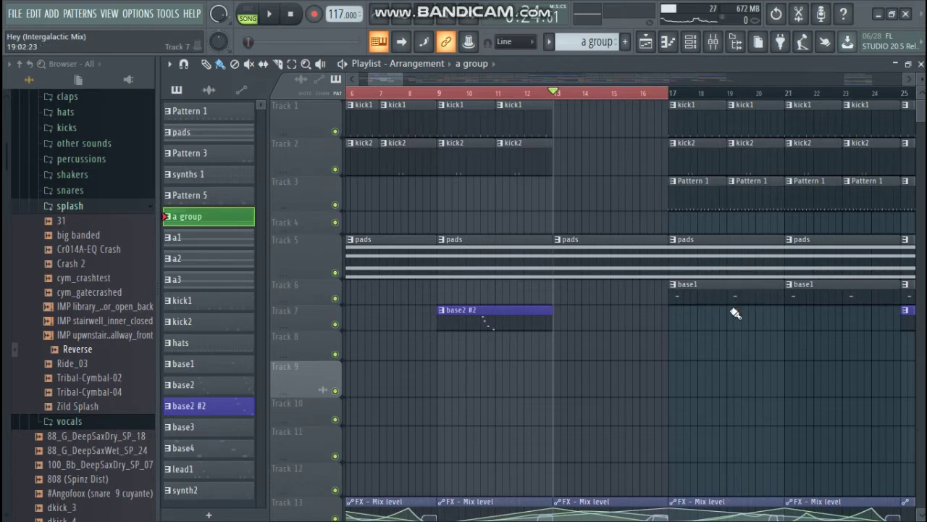
scroll(735, 313, "down", 8)
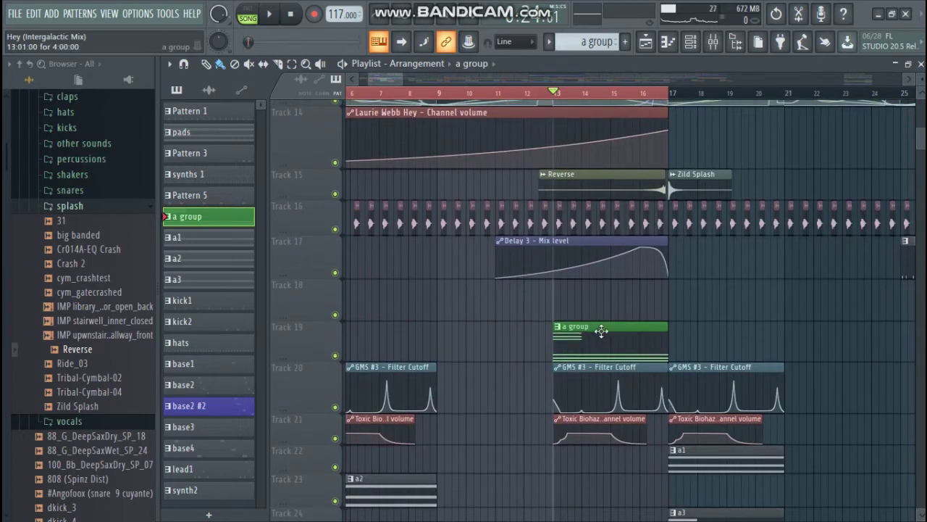
scroll(615, 327, "up", 4)
scroll(594, 227, "down", 5)
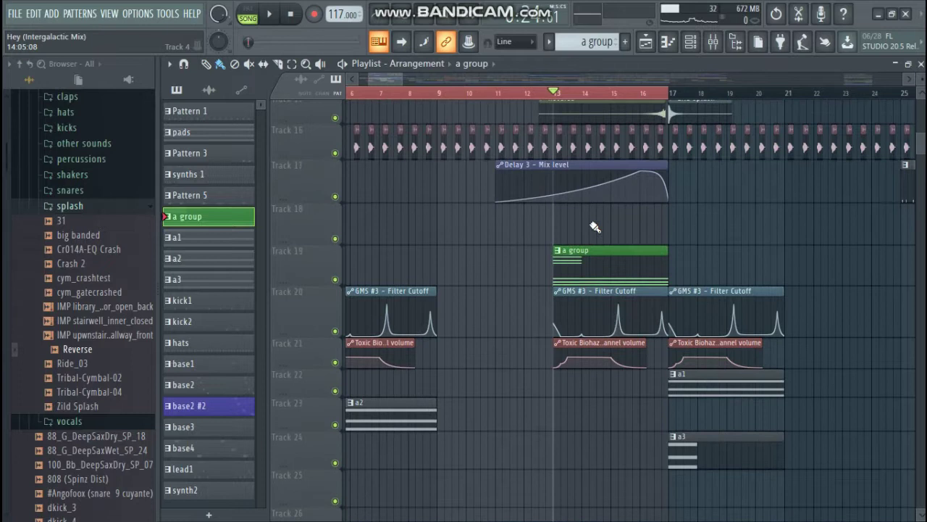
left_click(130, 210)
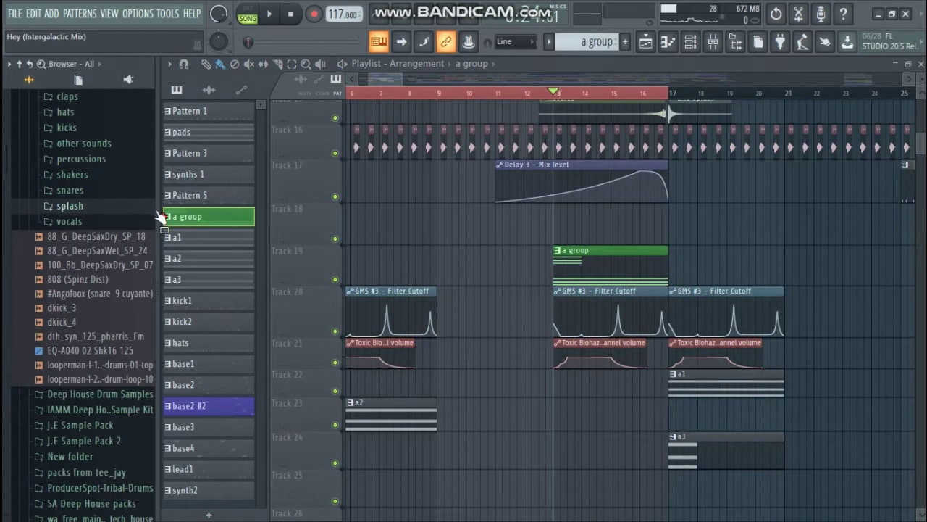
- Play a few seconds of the arrangement, then stop
scroll(560, 272, "up", 7)
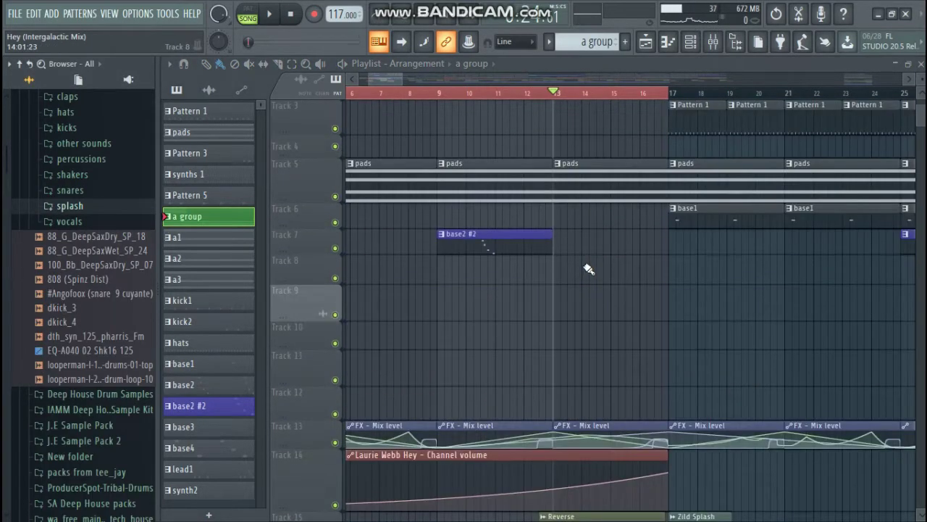
scroll(587, 382, "down", 3)
scroll(587, 381, "down", 5)
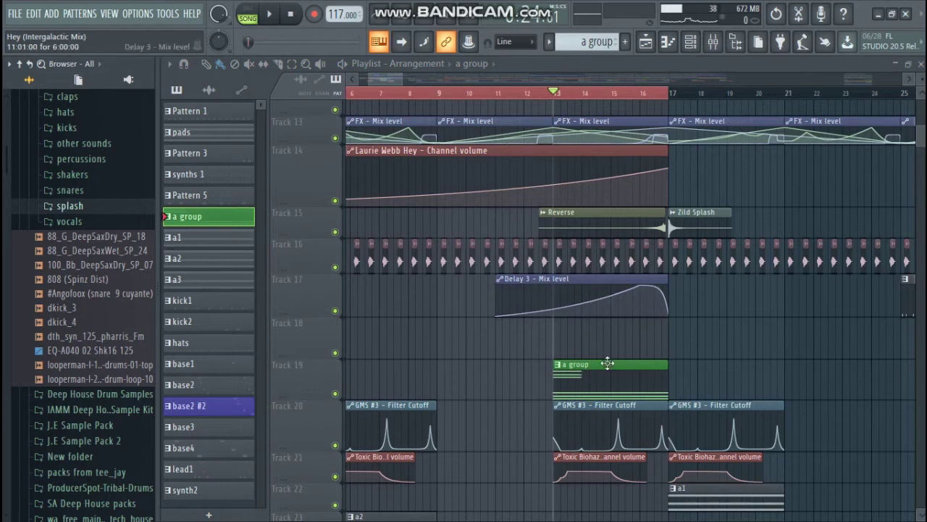
scroll(615, 322, "down", 2)
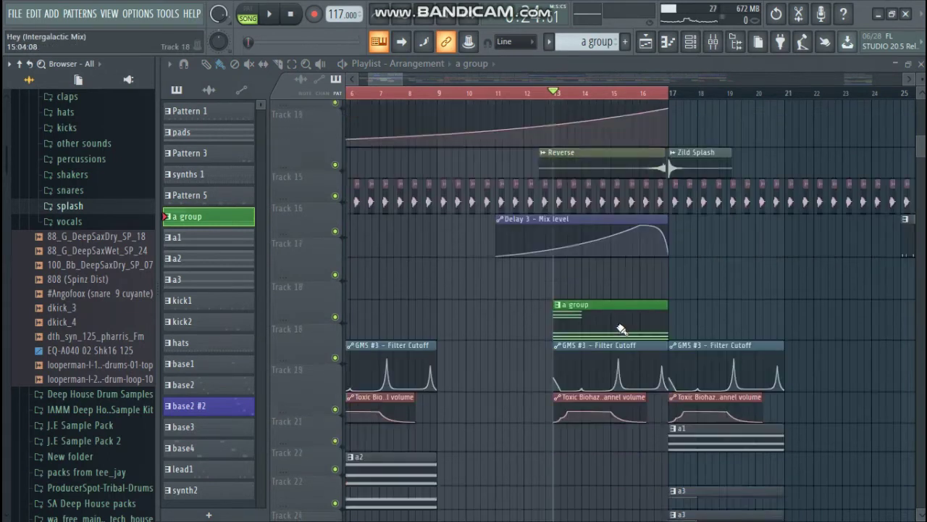
key("space")
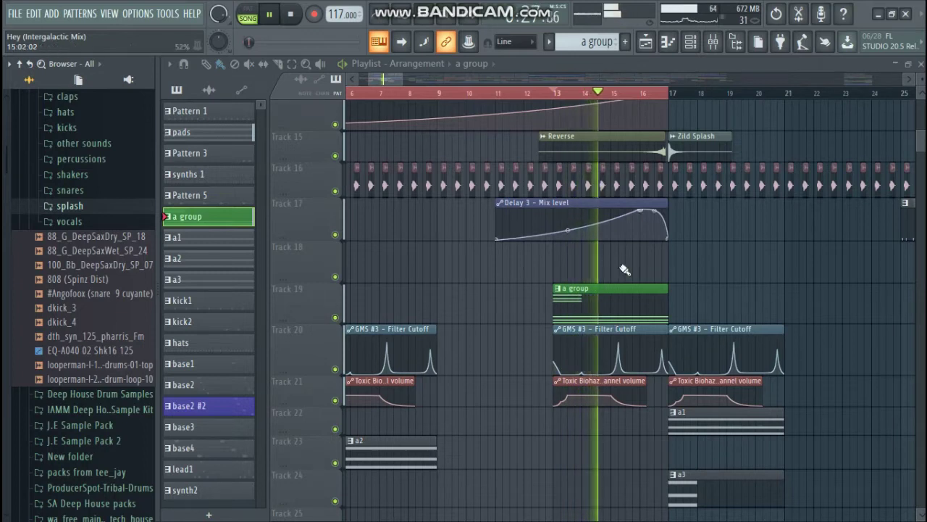
key("space")
- Solo Track 19's a group clip and listen to it alone briefly
right_click(335, 318)
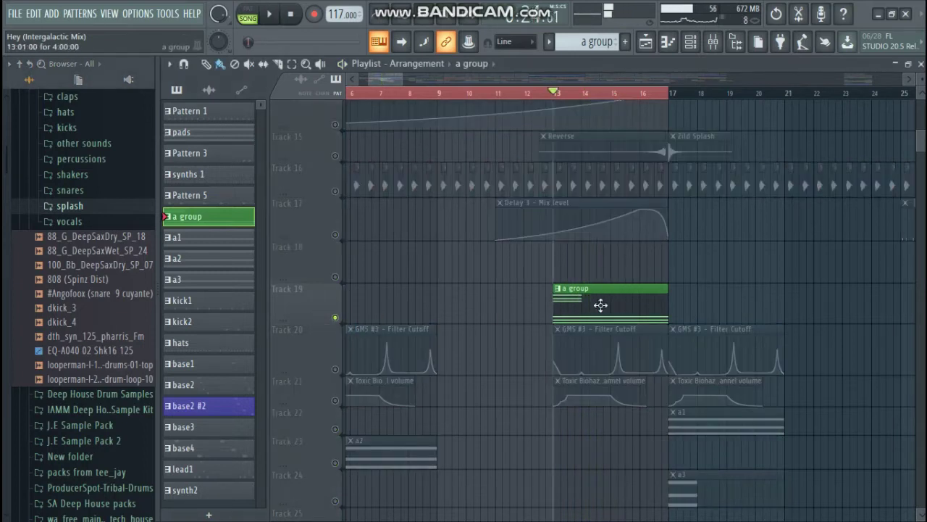
key("space")
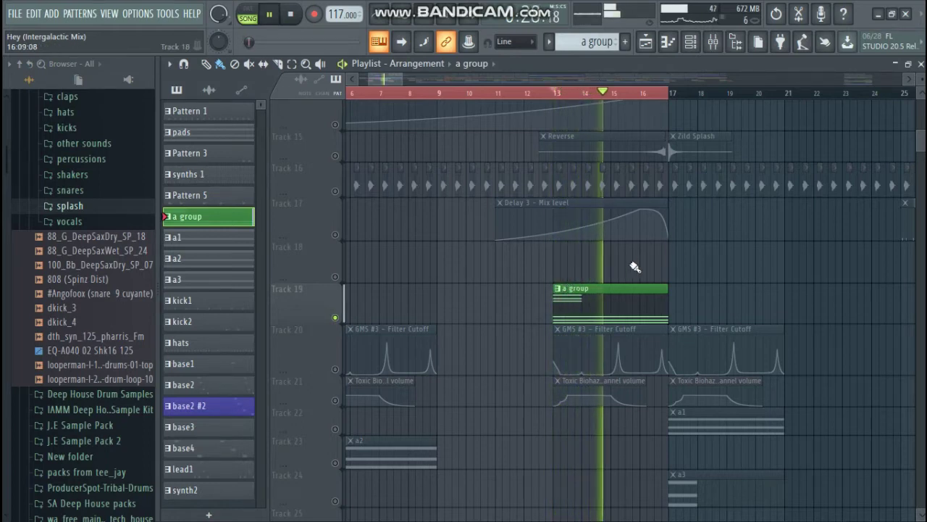
key("space")
- In the channel rack, inspect the Toxic Biohazard #2 synth and its preset library
left_click(694, 43)
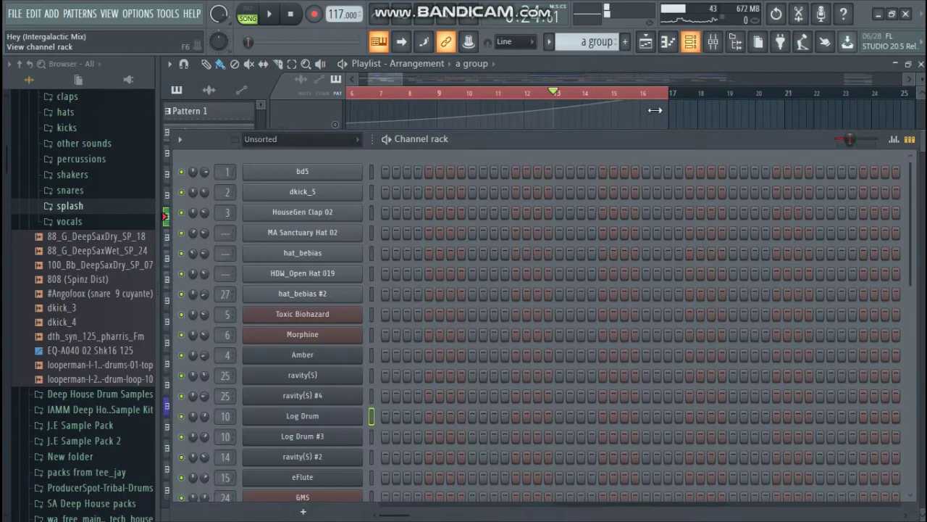
scroll(482, 255, "down", 5)
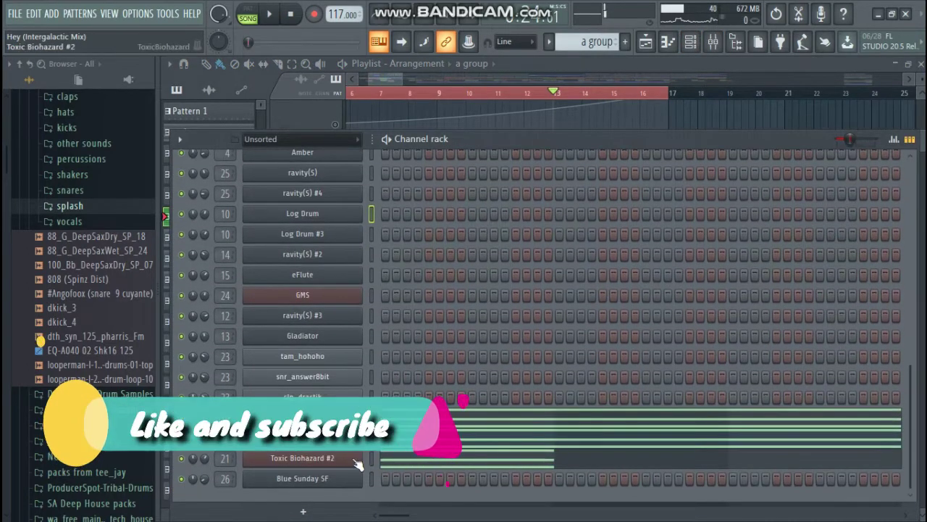
left_click(361, 456)
left_click(519, 151)
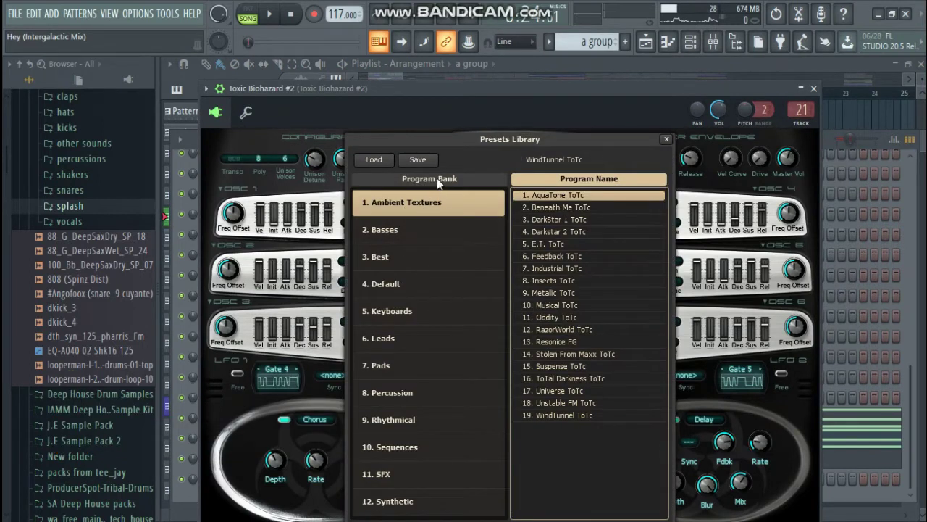
left_click(816, 90)
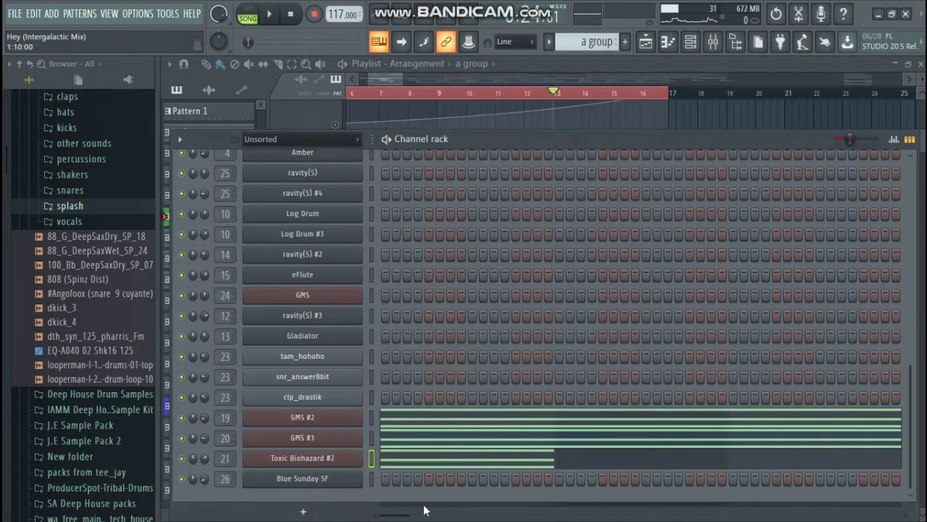
- Inspect GMS #3 with its preset library, then GMS #2, closing each synth
left_click(355, 439)
left_click(327, 287)
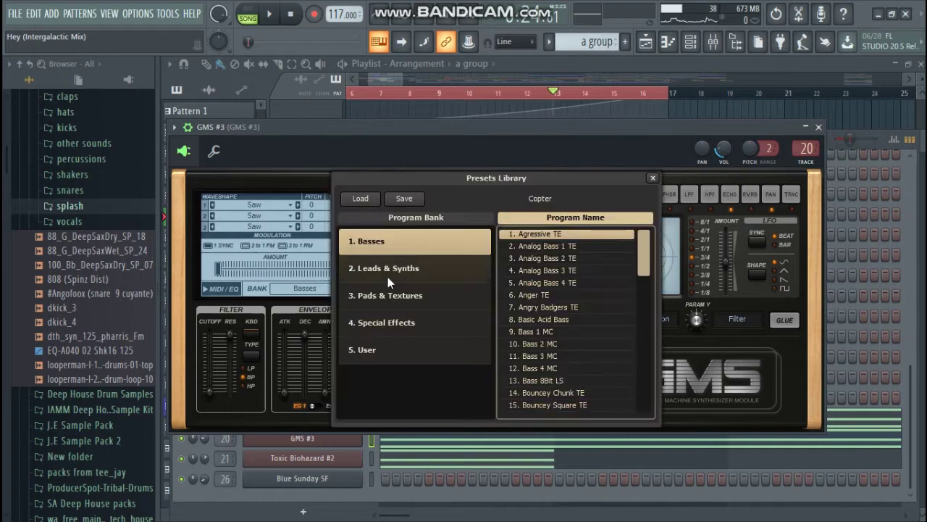
left_click(818, 128)
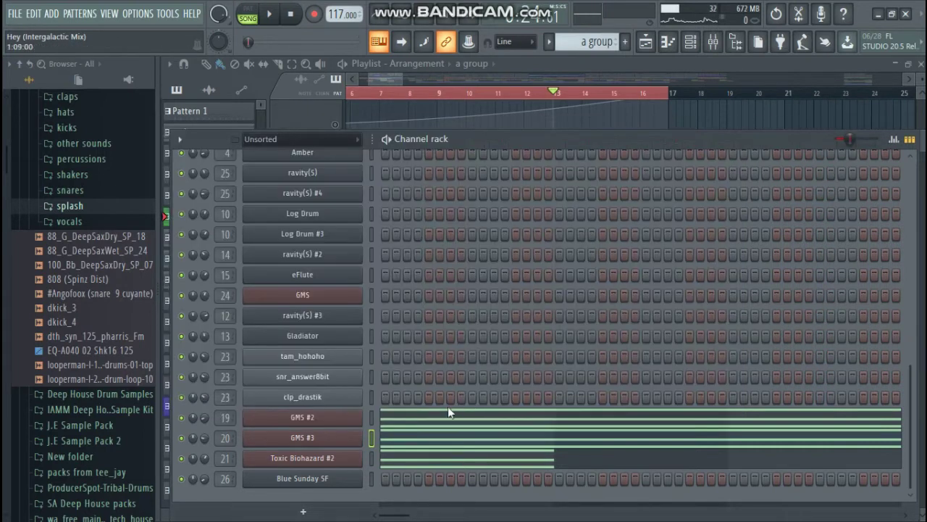
left_click(342, 423)
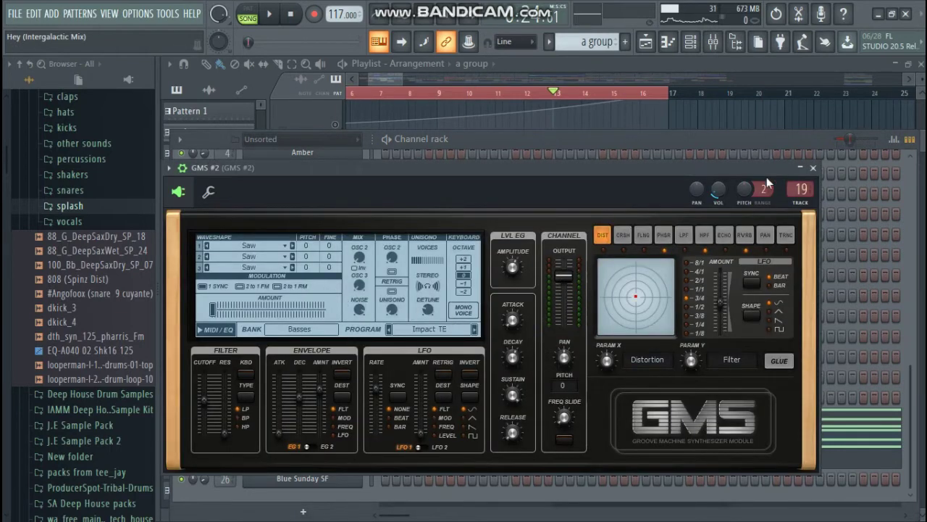
left_click(814, 169)
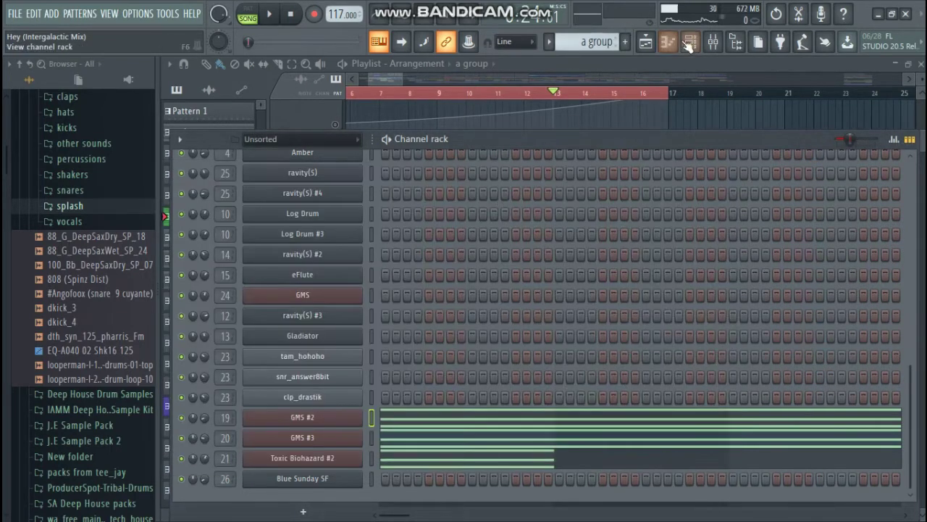
- Hide the channel rack and unmute Tracks 20 and 21 while briefly playing the song
left_click(658, 39)
key("space")
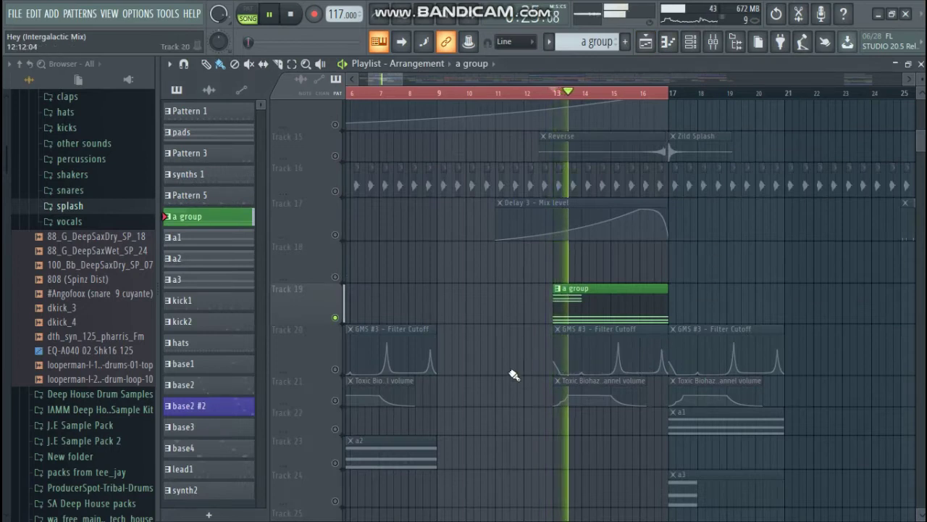
left_click(335, 368)
left_click(336, 400)
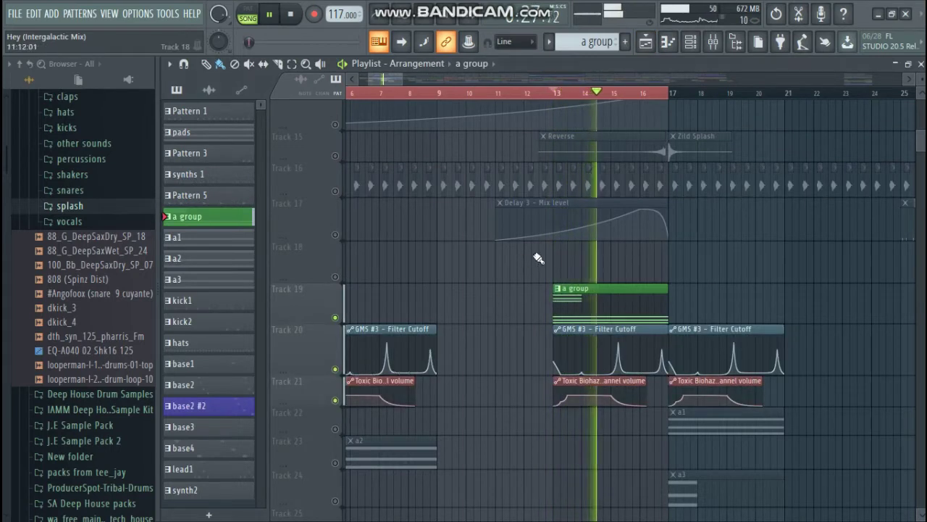
scroll(398, 330, "up", 2)
key("space")
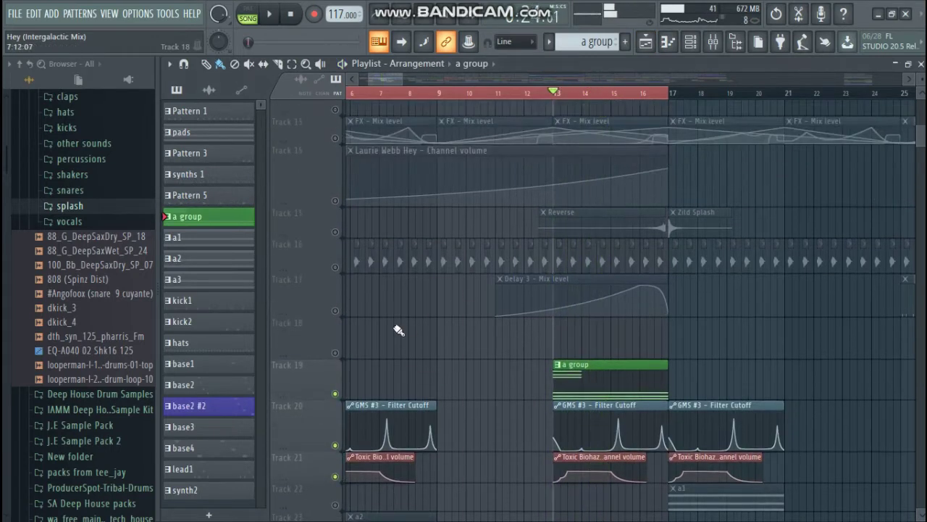
- Unmute Tracks 17 and 15, solo then unsolo Track 15, and play with bars 9–81 visible
left_click(336, 312)
left_click(335, 231)
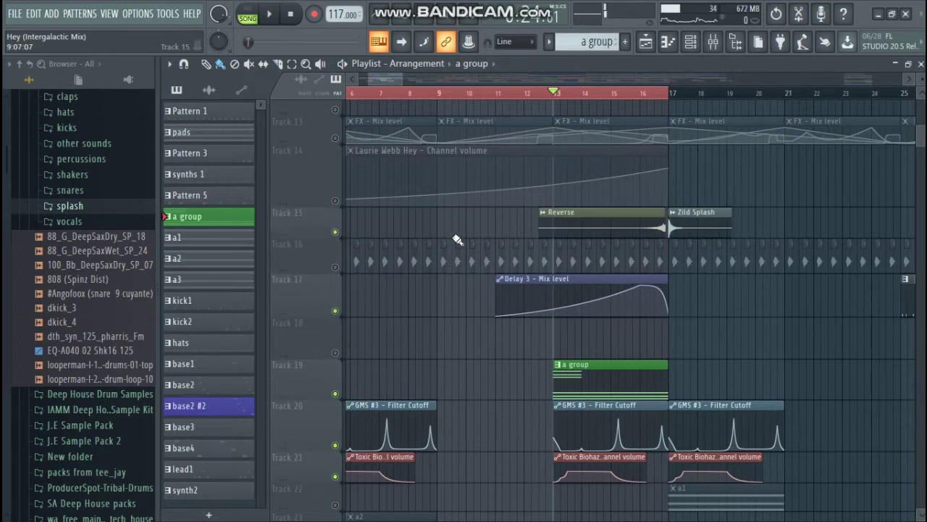
right_click(336, 232)
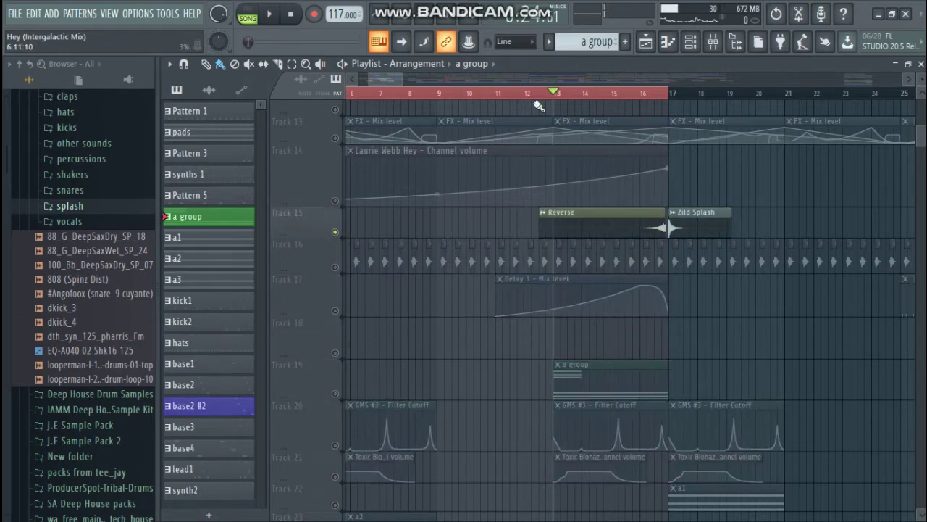
right_click(335, 233)
key("space")
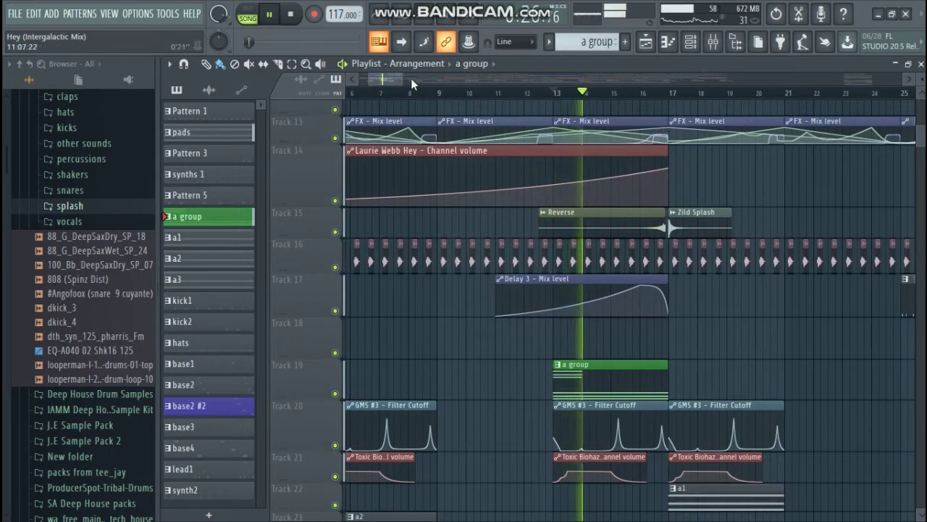
left_click_drag(404, 80, 457, 79)
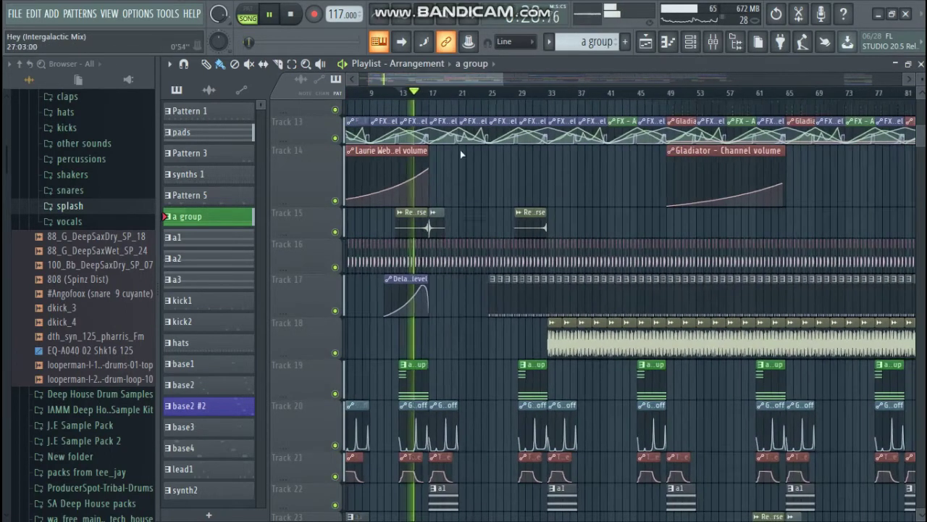
- Zoom the arrangement to bars 7–59 and raise the system volume while browsing
scroll(453, 177, "up", 6)
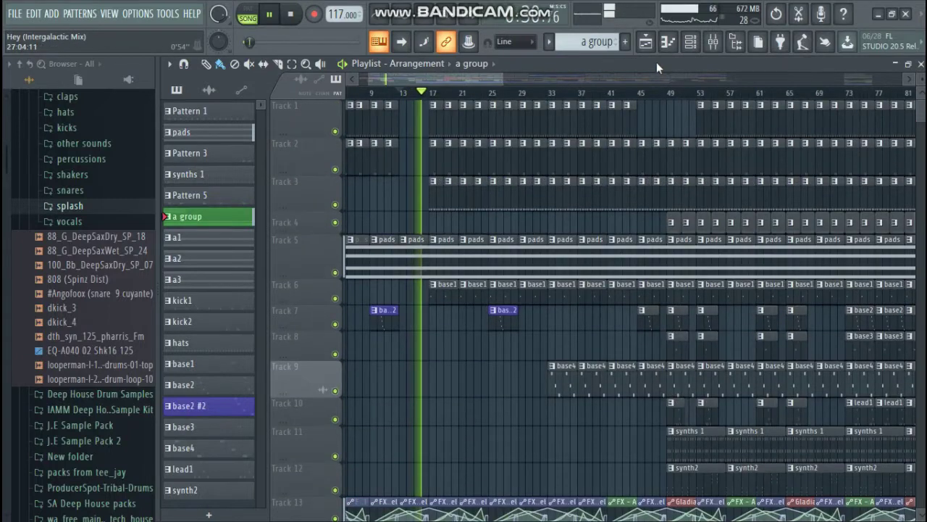
left_click_drag(500, 80, 520, 189)
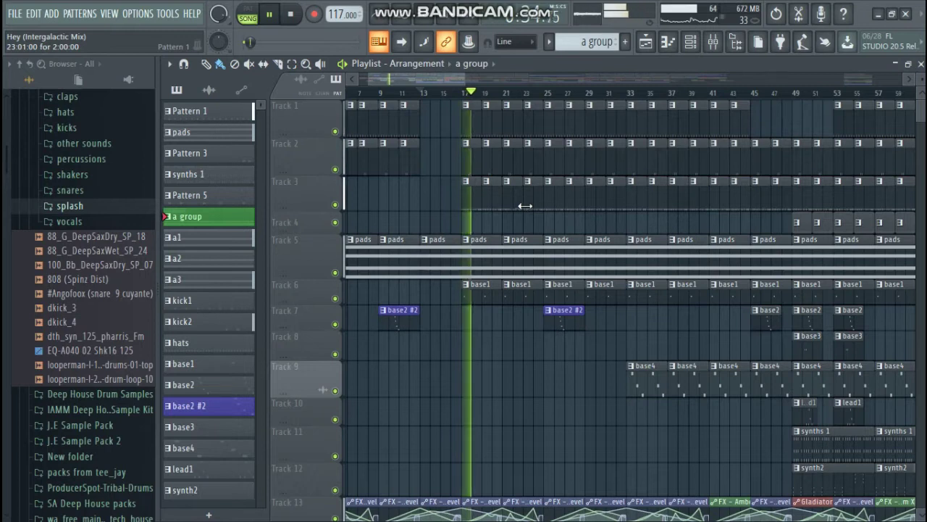
key("XF86AudioRaiseVolume")
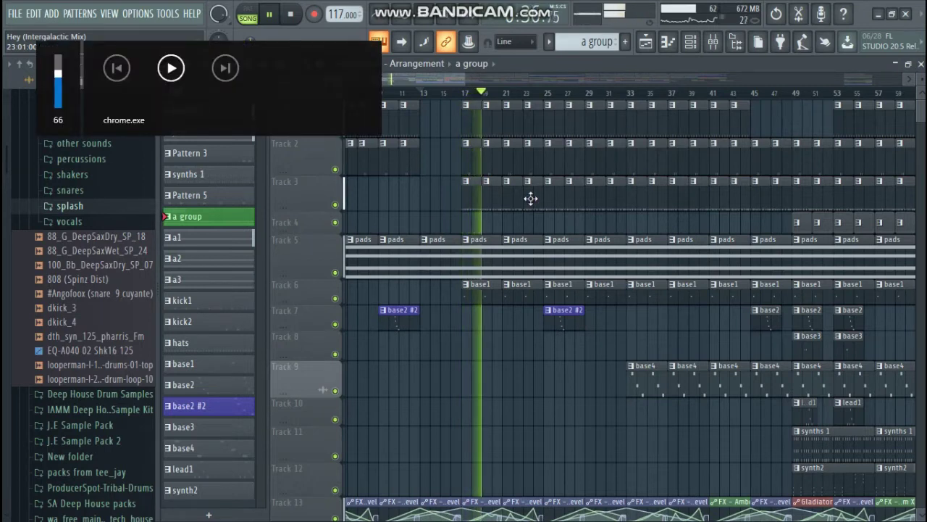
scroll(580, 332, "down", 6)
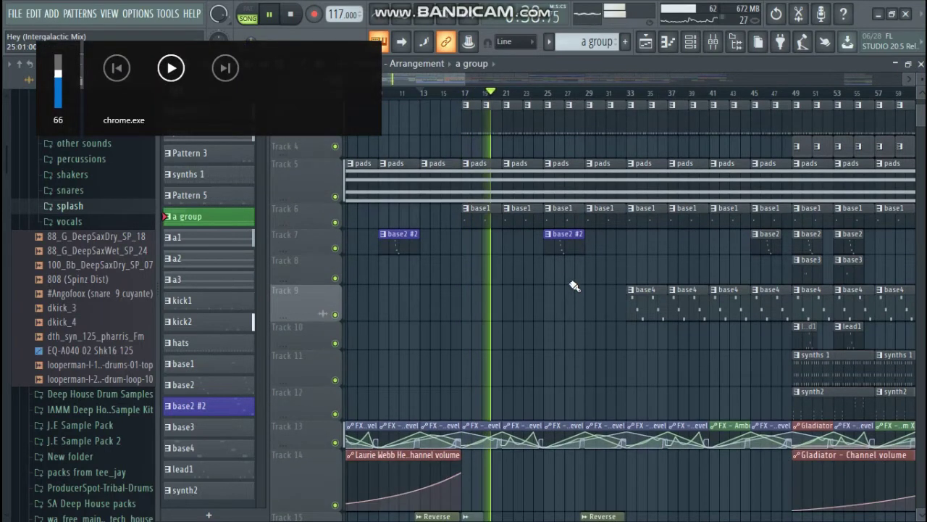
scroll(576, 261, "down", 3)
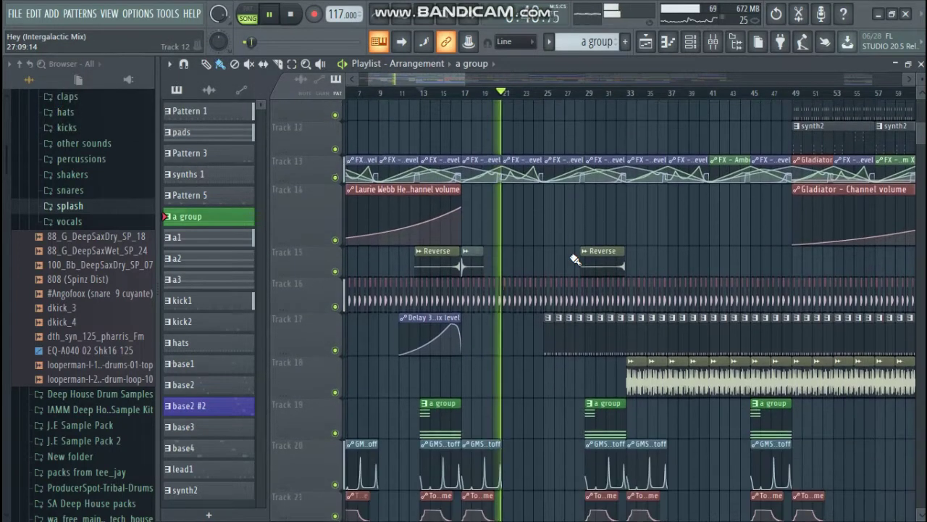
scroll(545, 104, "up", 5)
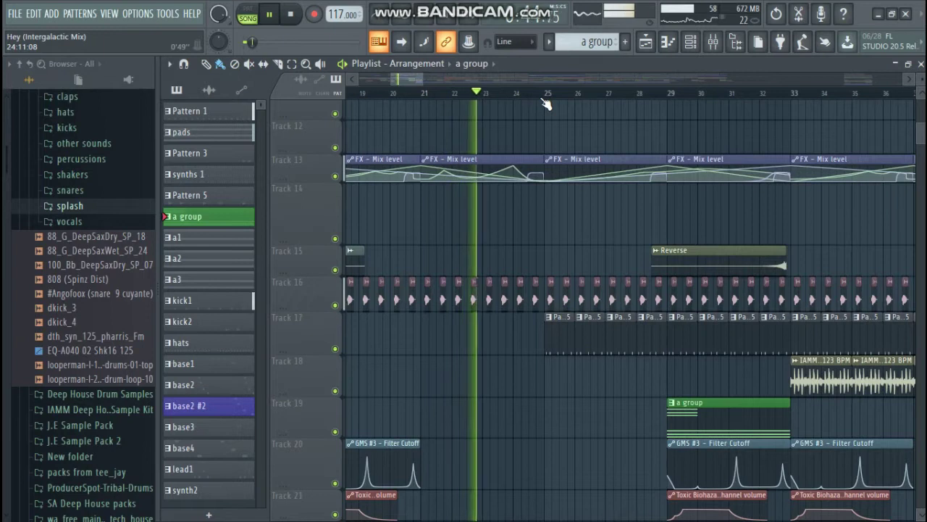
scroll(562, 160, "up", 2)
scroll(563, 162, "up", 5)
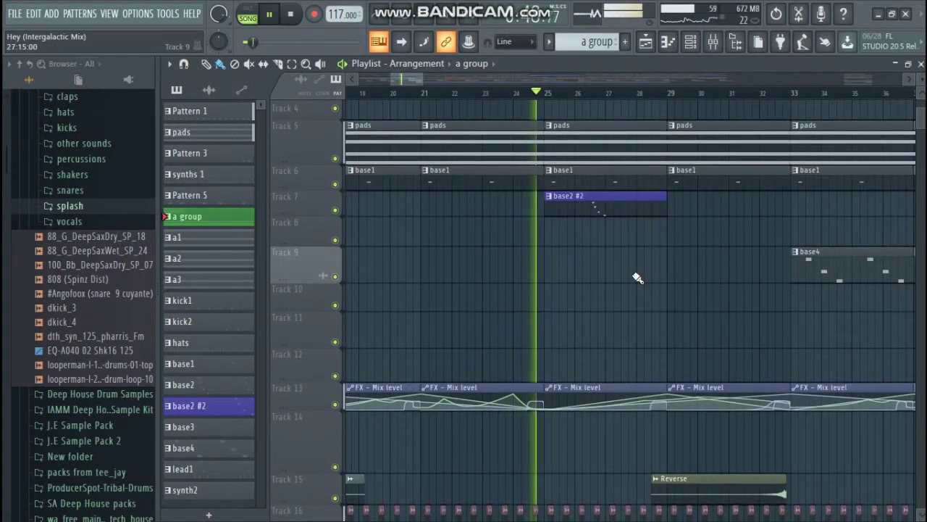
scroll(637, 274, "down", 3)
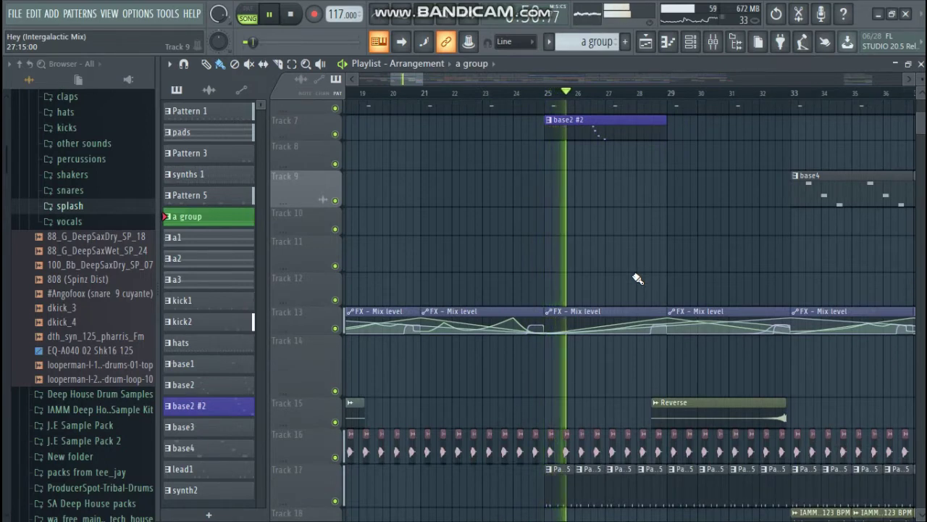
- Stop playback at bar 25 and mark bars 25 to 29 as a time selection
left_click(551, 100)
left_click_drag(561, 99, 668, 104)
scroll(658, 210, "down", 5)
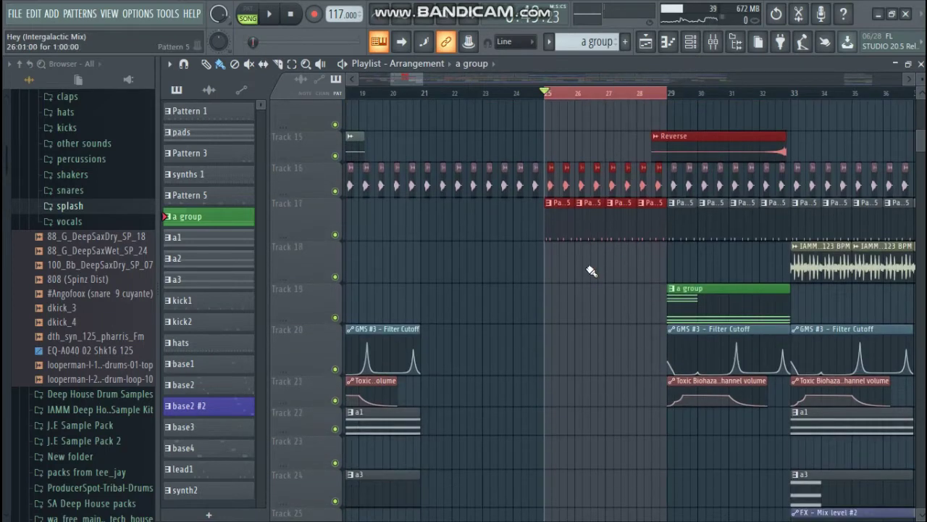
scroll(564, 100, "up", 5)
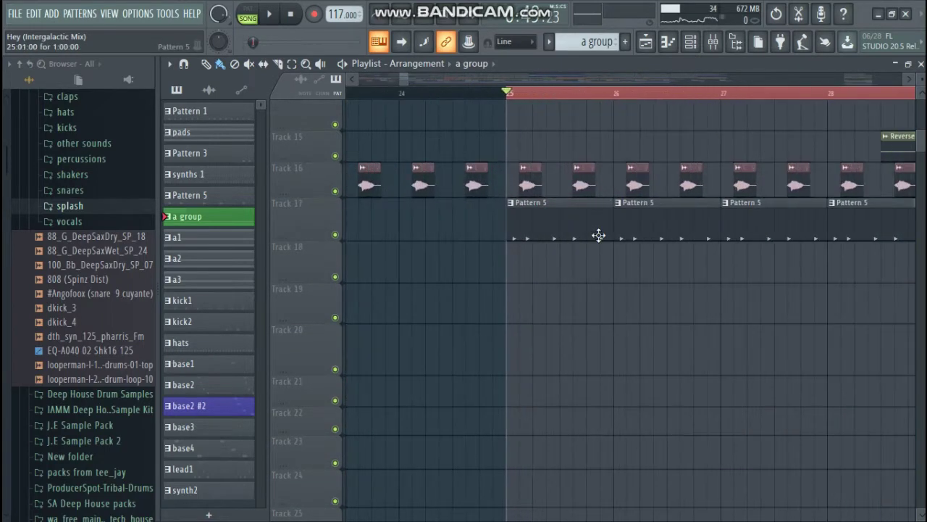
right_click(335, 235)
key("space")
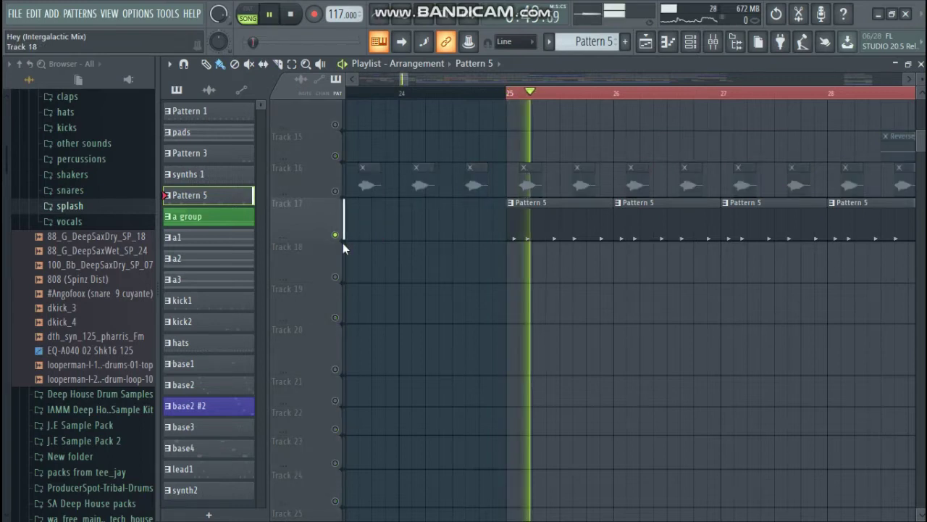
scroll(391, 239, "up", 6)
key("space")
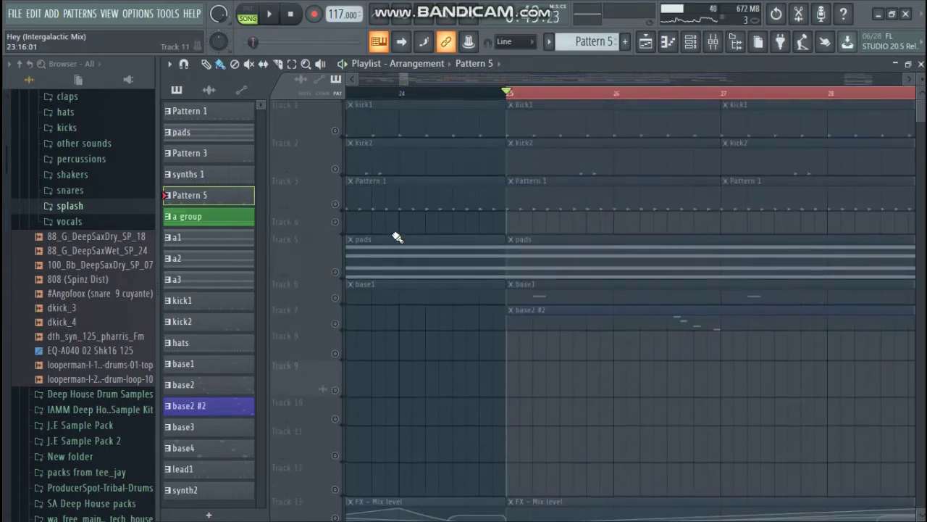
left_click(336, 131)
left_click(335, 205)
left_click(336, 169)
scroll(378, 350, "down", 4)
left_click(336, 426)
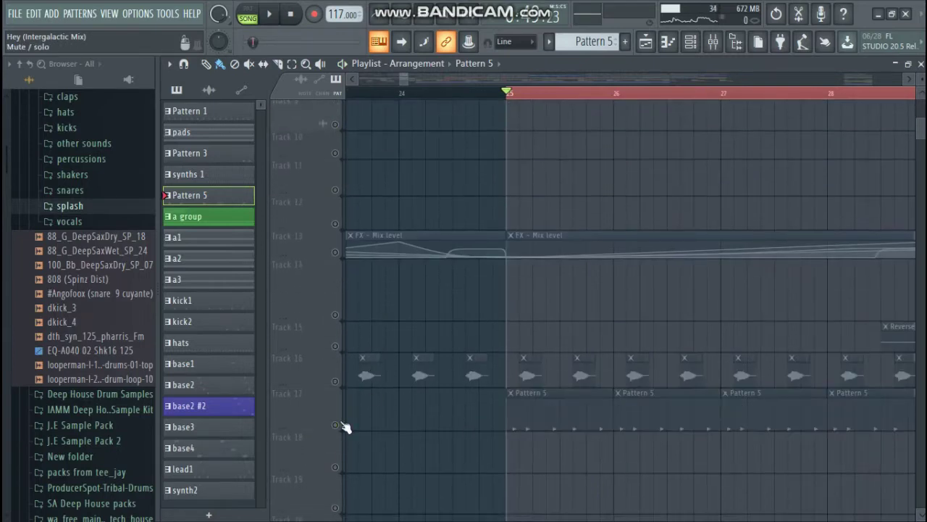
key("space")
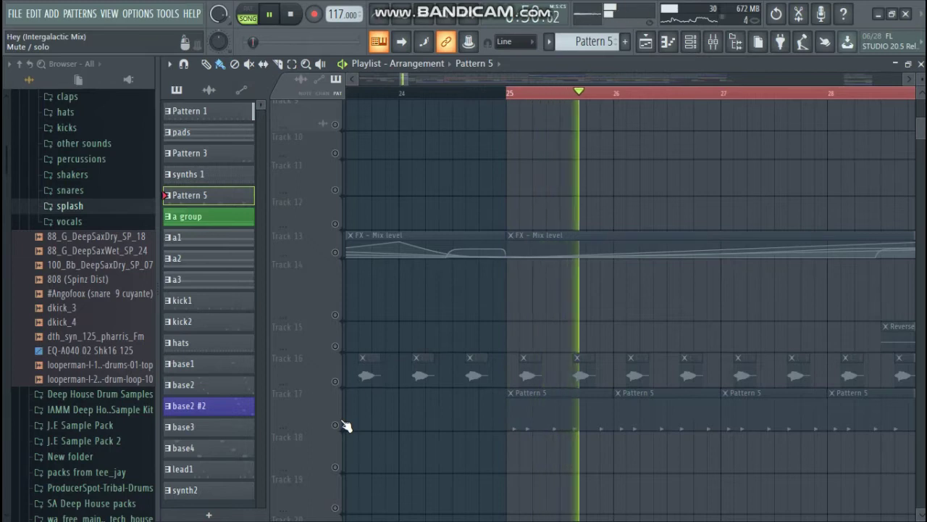
left_click(345, 425)
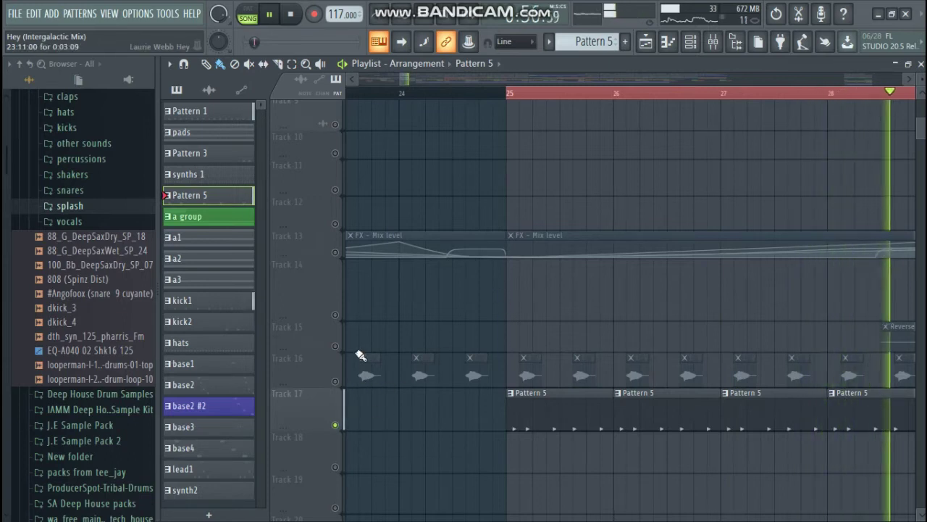
key("space")
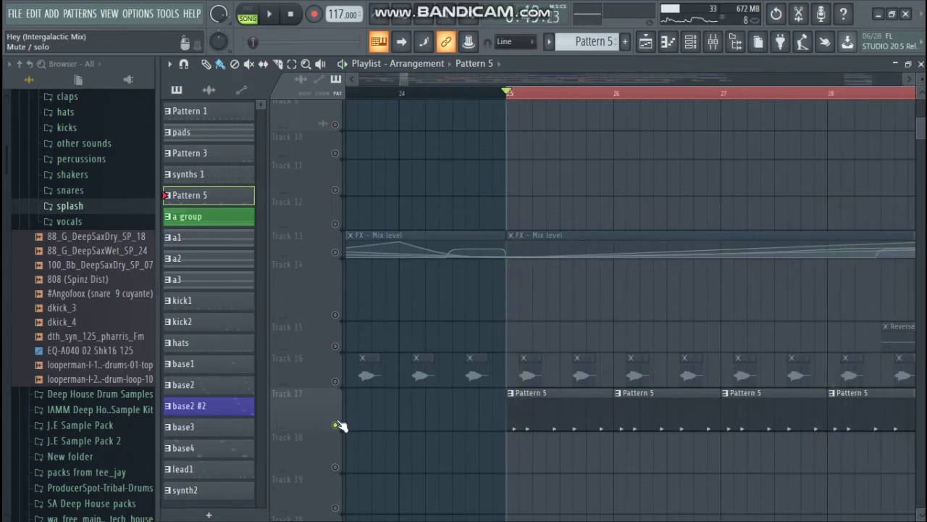
right_click(335, 425)
scroll(545, 97, "down", 6)
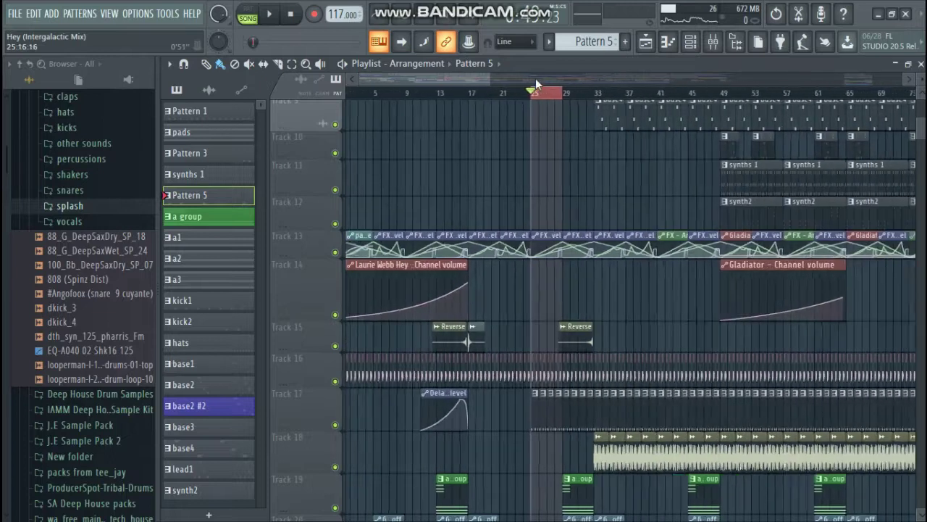
- Clear the bar 25–29 time selection in the arrangement
scroll(432, 212, "up", 4)
scroll(432, 212, "up", 1)
scroll(506, 80, "left", 3)
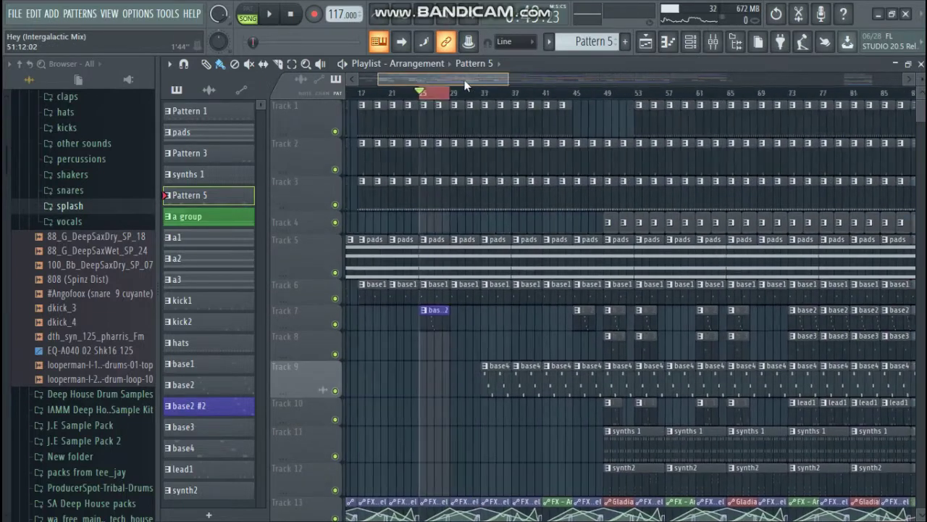
left_click(540, 96, "ctrl")
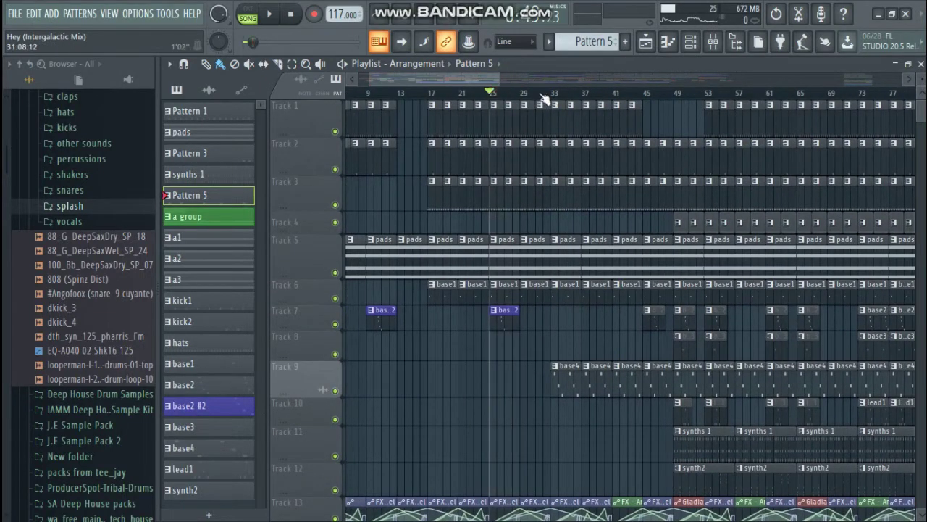
scroll(562, 129, "down", 4)
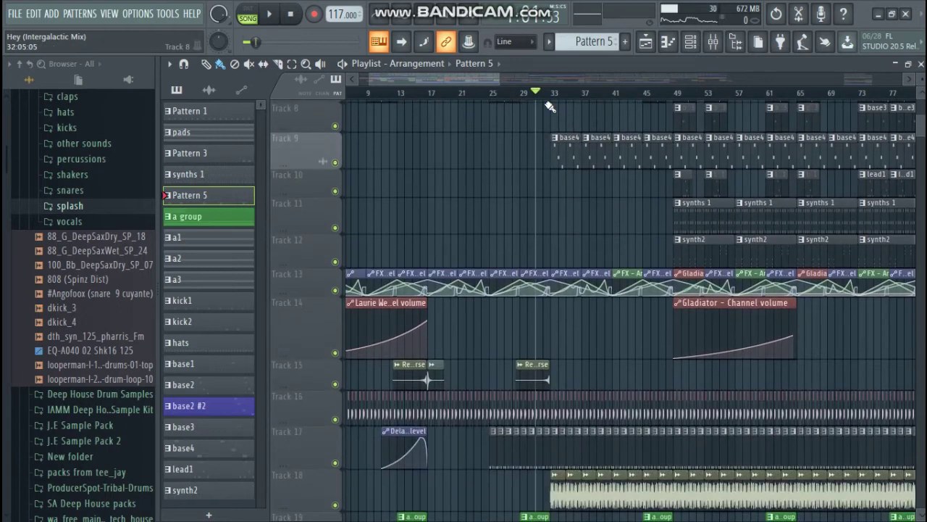
scroll(551, 101, "up", 4)
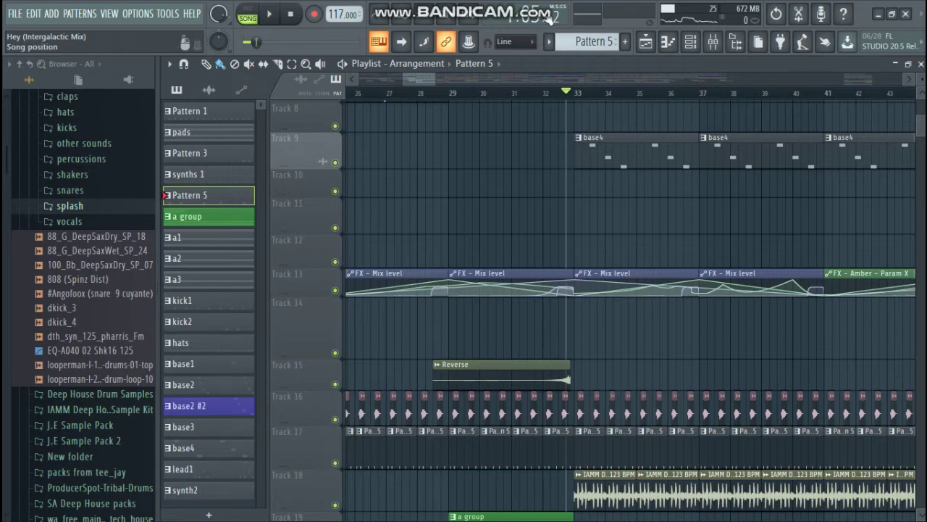
scroll(606, 237, "down", 3)
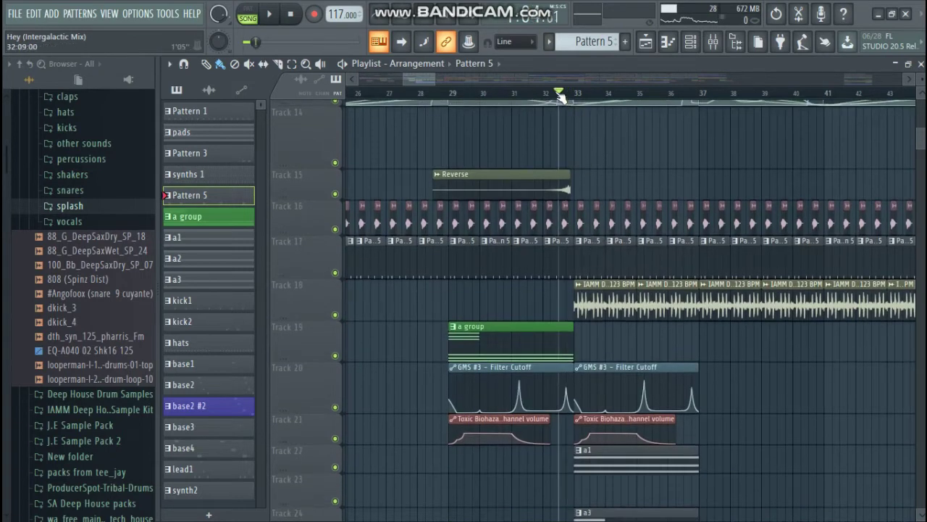
scroll(551, 174, "up", 4)
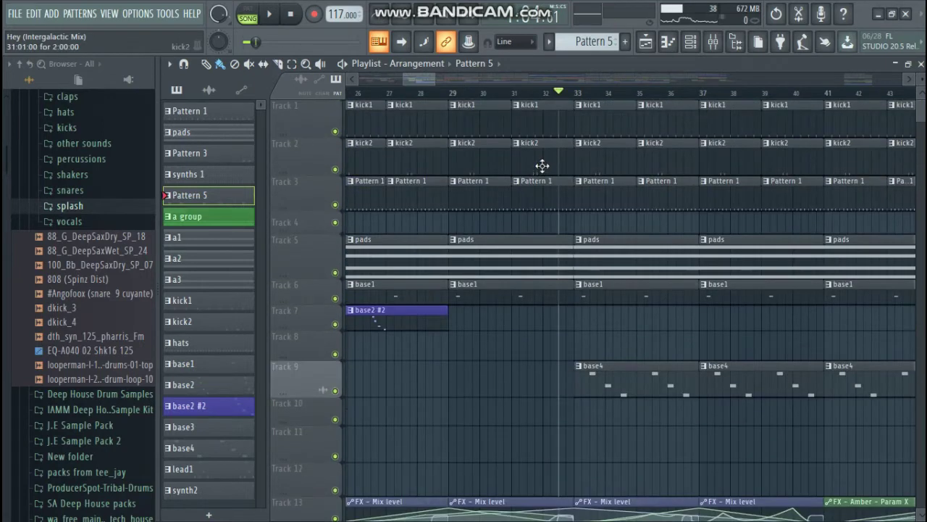
scroll(540, 174, "down", 4)
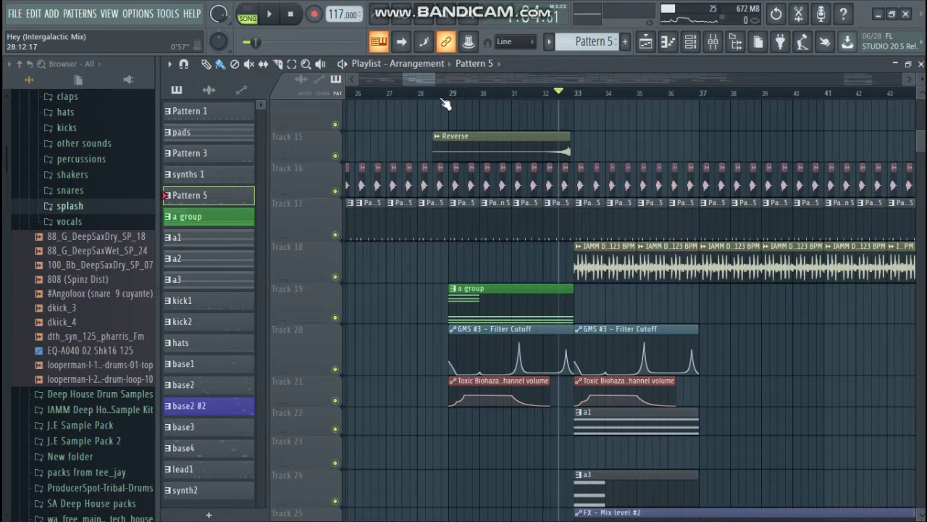
- Play the song from around bar 29 past the base4 clips, then stop it
key("space")
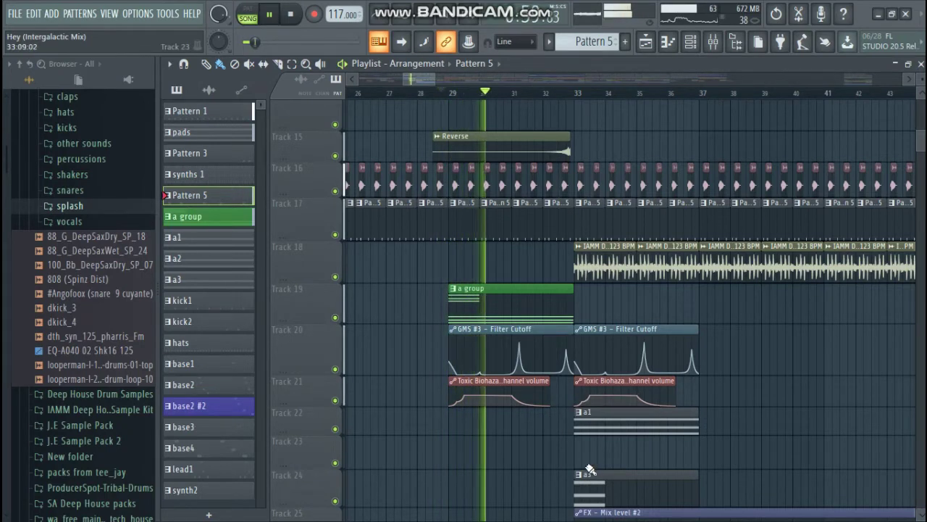
scroll(576, 450, "down", 4)
scroll(580, 97, "down", 1)
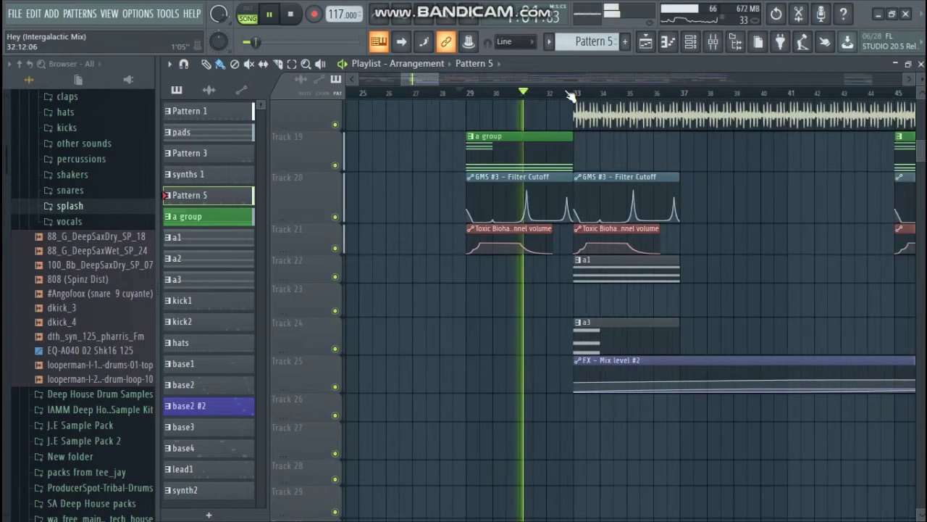
scroll(591, 130, "up", 5)
scroll(602, 161, "up", 10)
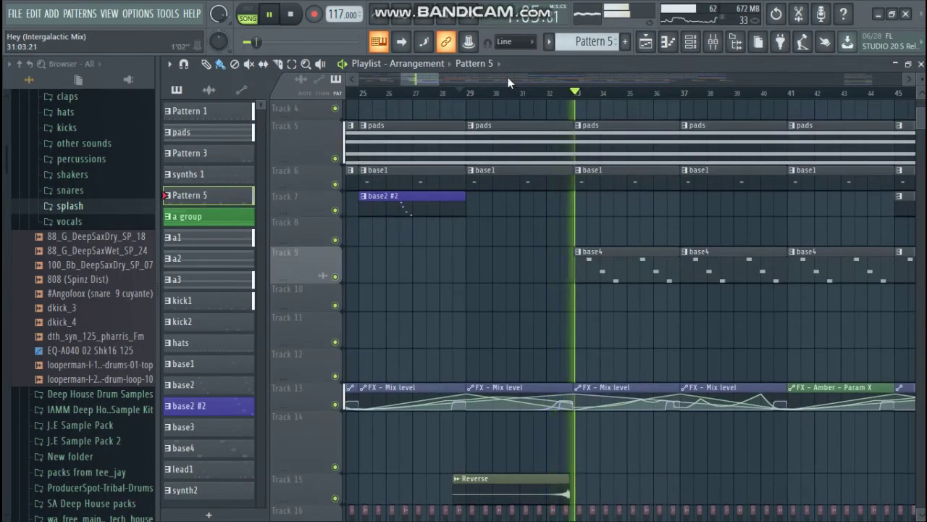
scroll(507, 76, "right", 3)
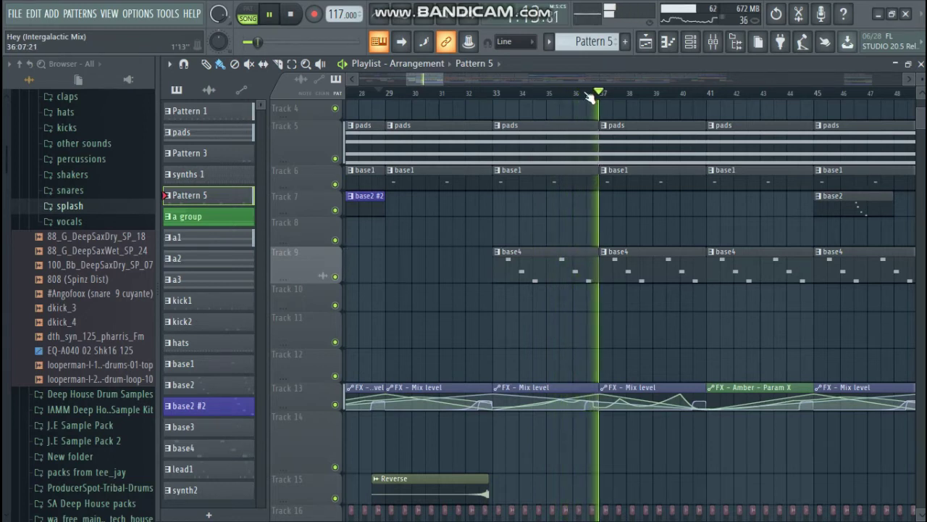
scroll(577, 81, "right", 3)
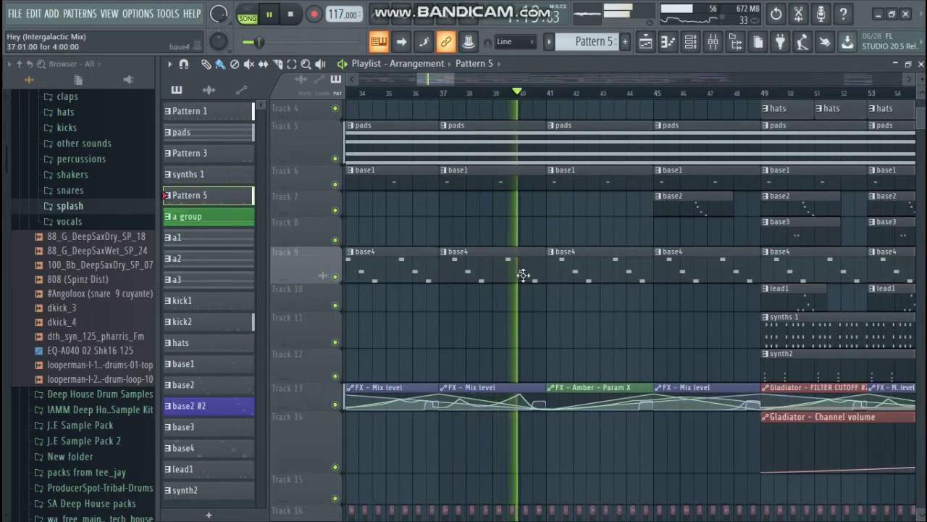
key("space")
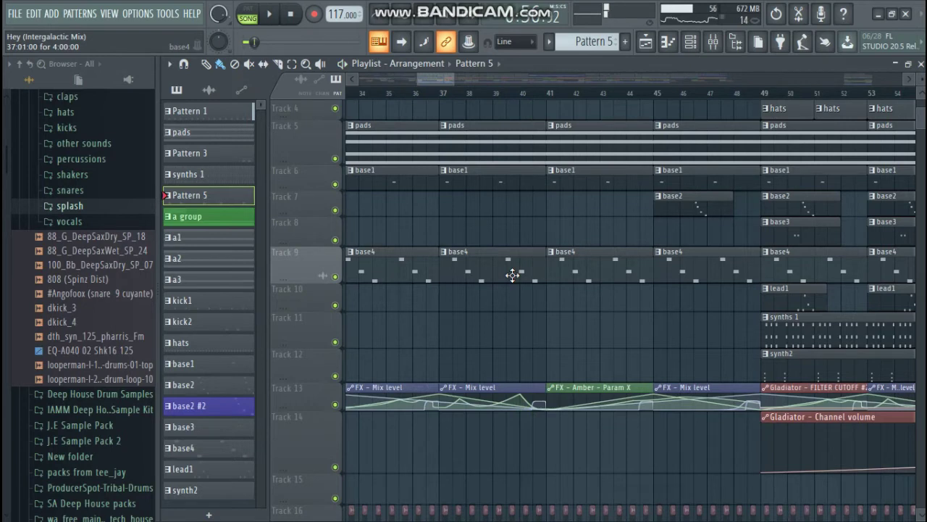
- Open a base4 clip in the Piano roll and play its D4, A#3, G3 riff in pattern mode
double_click(514, 269)
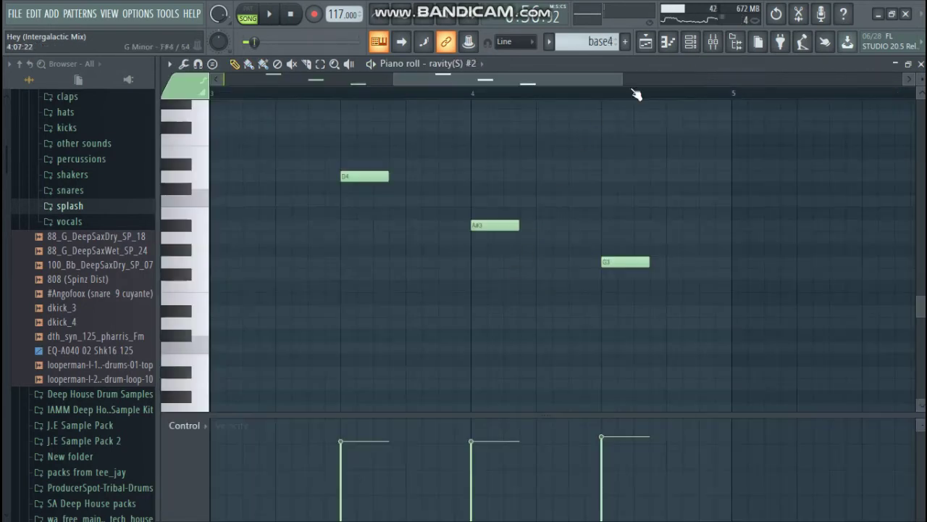
left_click_drag(395, 79, 390, 109)
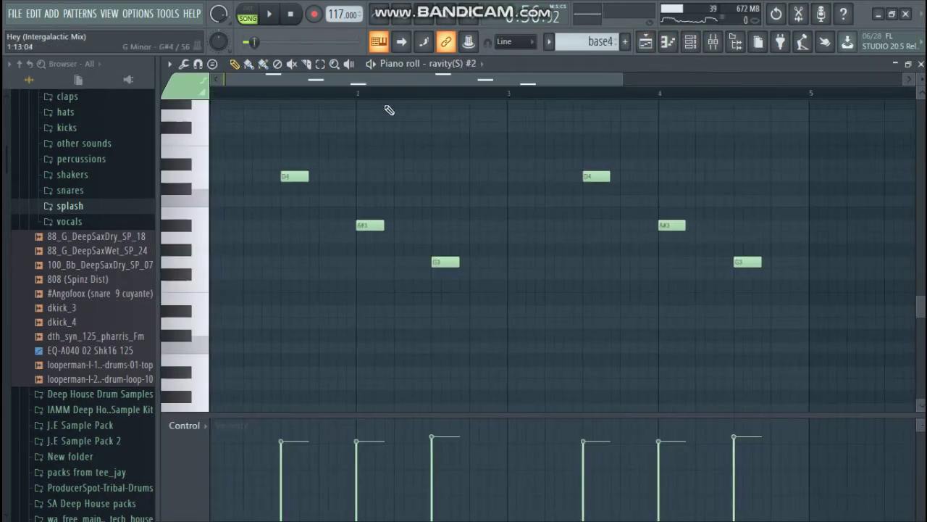
left_click(247, 19)
key("space")
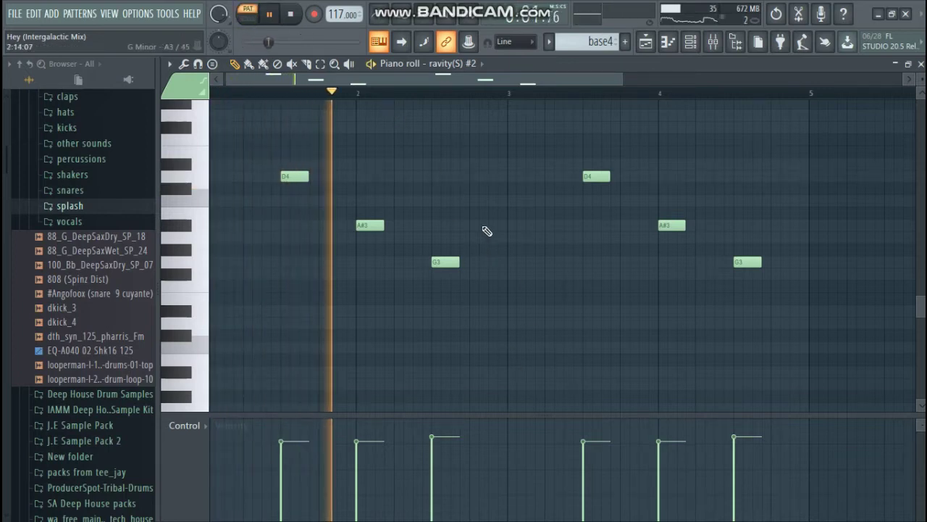
key("space")
- Bring the Playlist arrangement back to the front and browse through its tracks
left_click(647, 42)
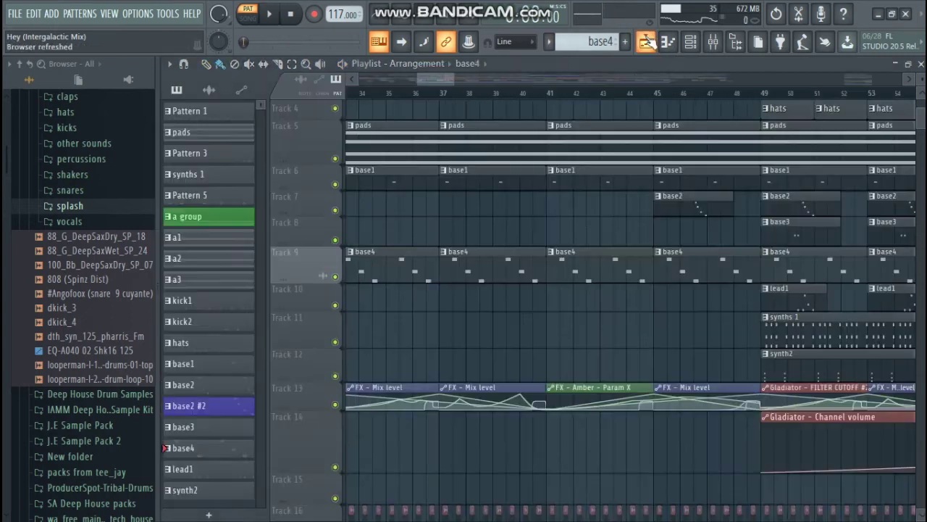
scroll(652, 217, "down", 3)
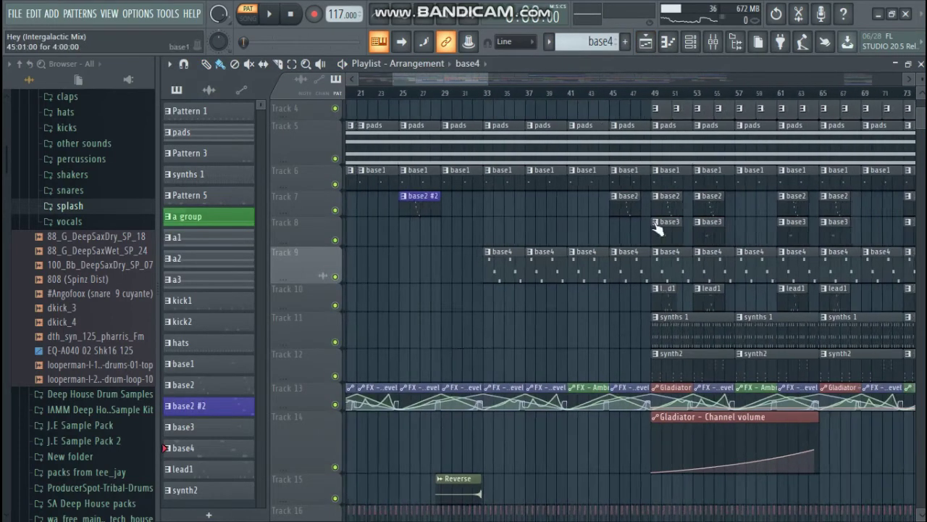
scroll(623, 210, "down", 6)
scroll(617, 195, "down", 1)
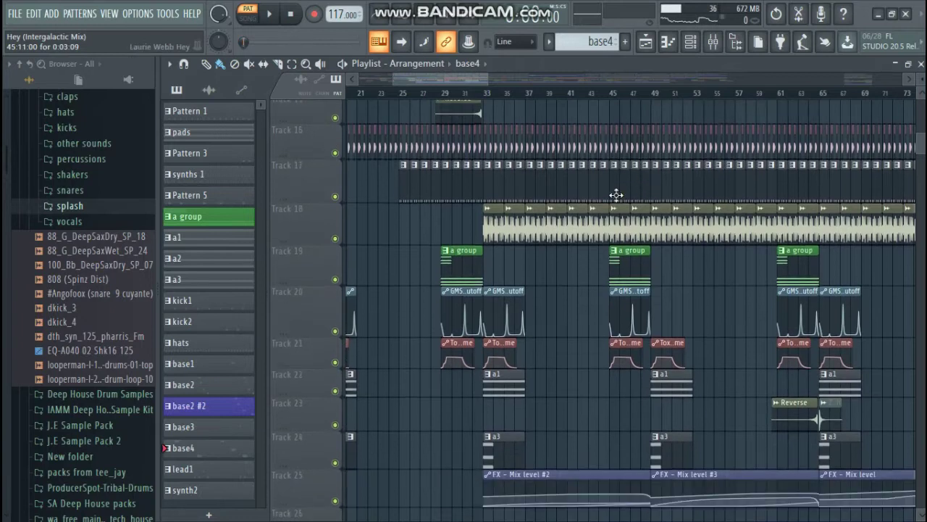
scroll(687, 140, "up", 1)
scroll(612, 72, "right", 4)
scroll(538, 147, "up", 9)
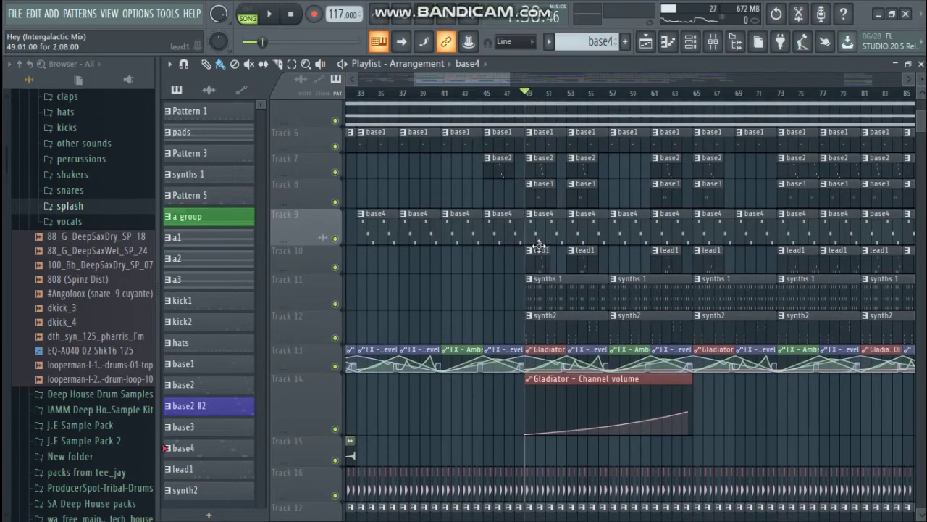
scroll(536, 218, "up", 1)
scroll(533, 189, "down", 2)
scroll(547, 105, "up", 1, "ctrl")
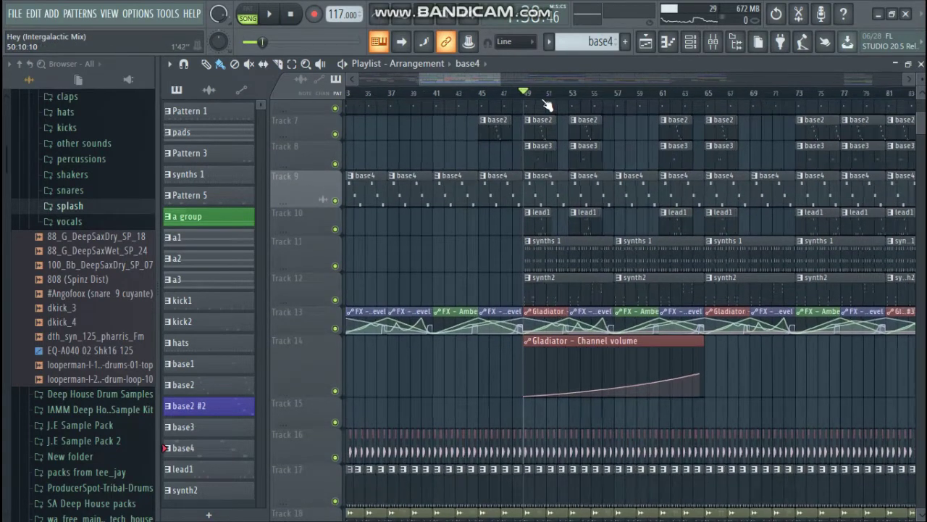
scroll(547, 105, "up", 3)
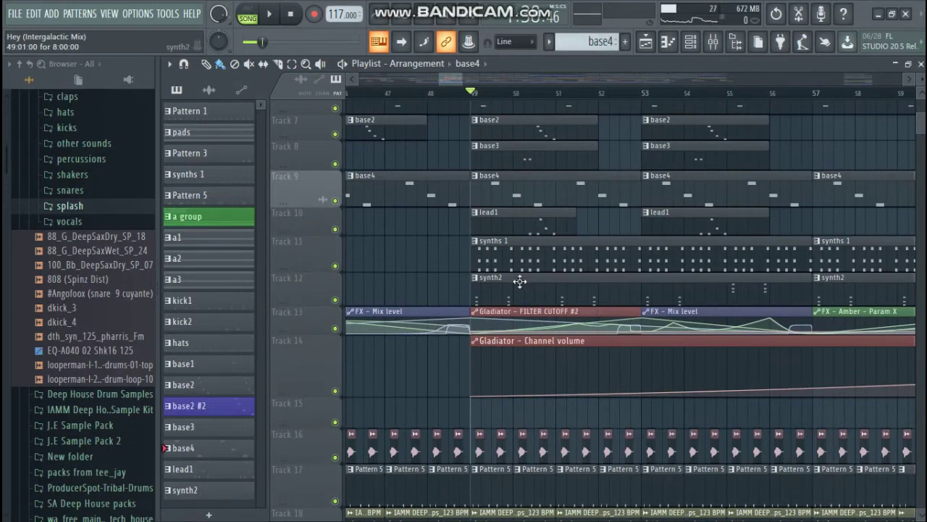
scroll(622, 116, "down", 7)
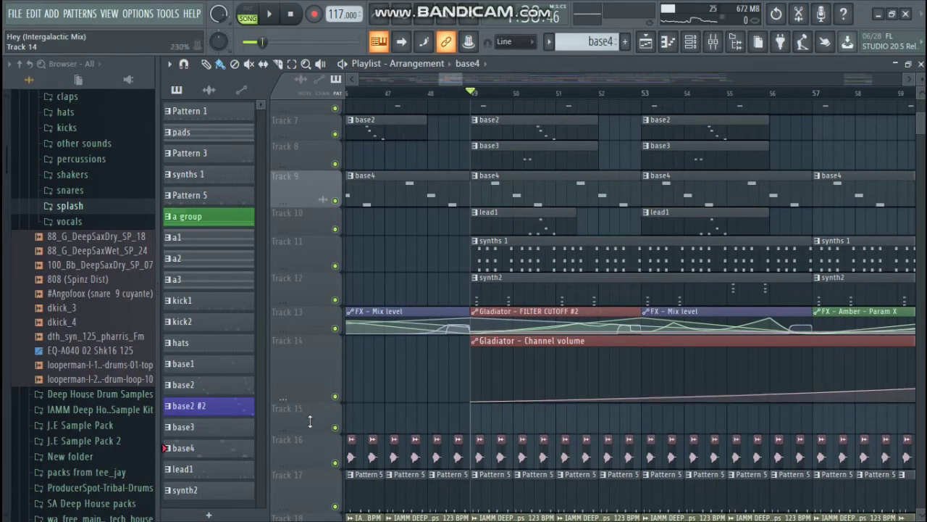
scroll(597, 150, "up", 6)
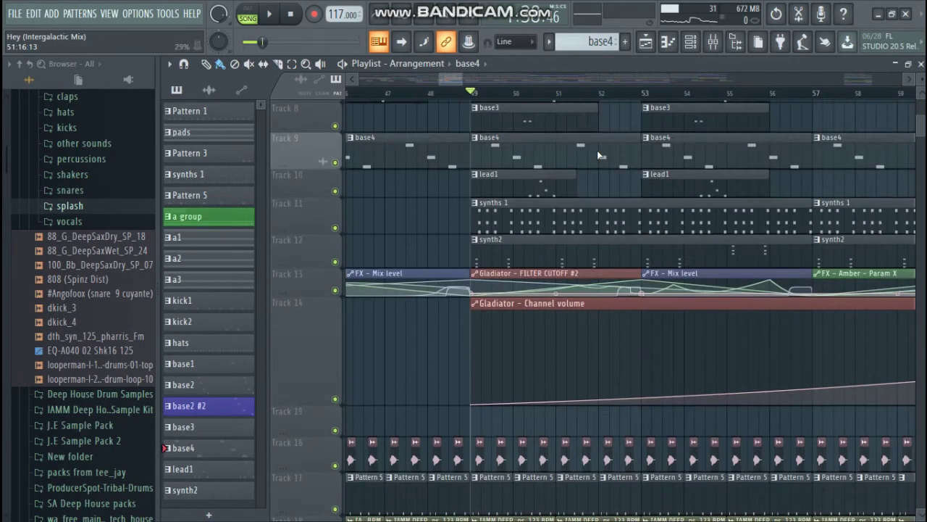
left_click_drag(447, 82, 426, 81)
scroll(717, 278, "up", 5)
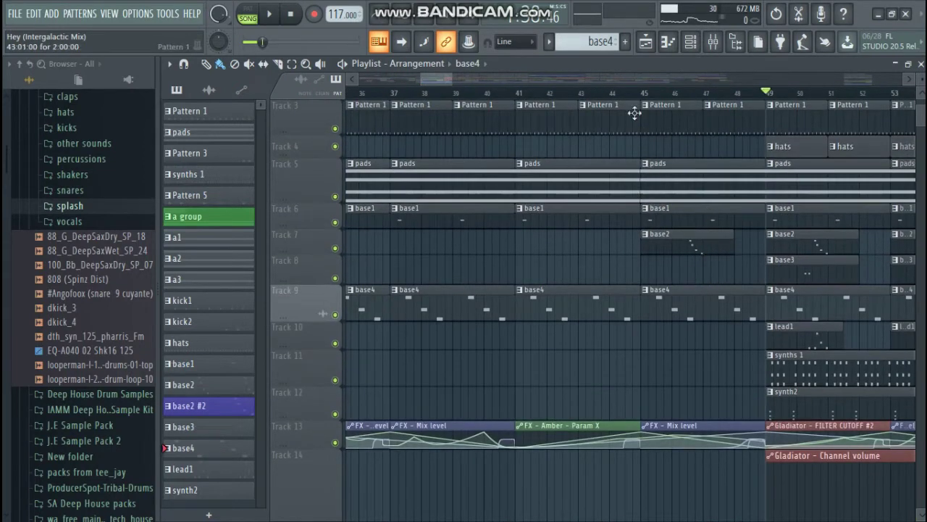
scroll(665, 191, "up", 2)
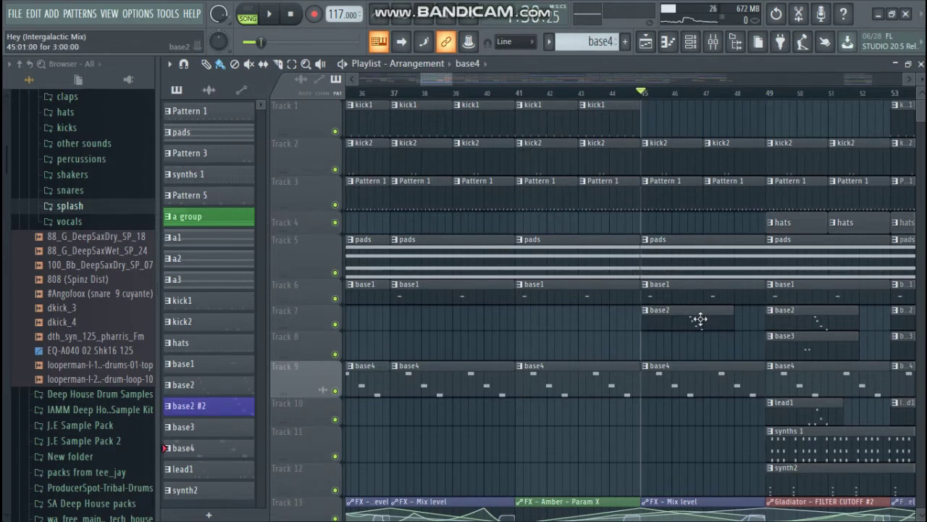
- Glance at the Channel rack, return to the Playlist, and play the song from around bar 43
left_click(692, 50)
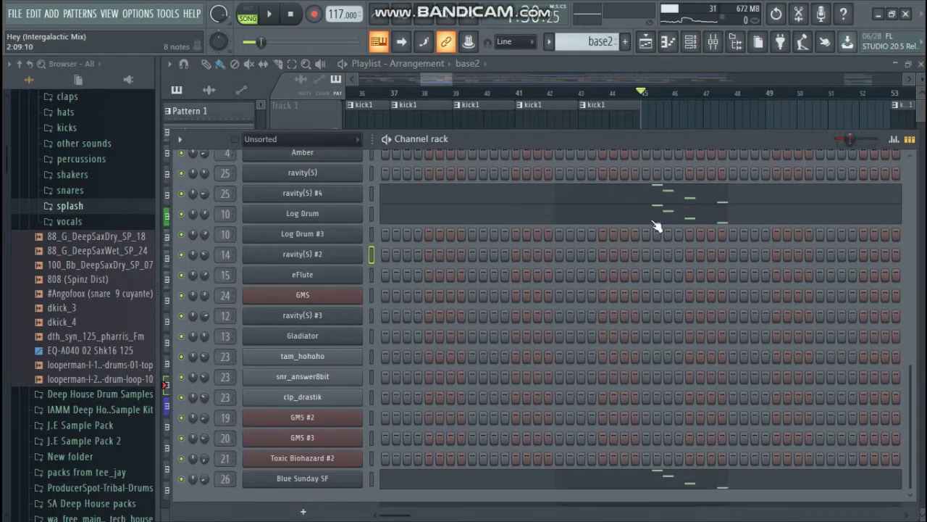
left_click(647, 44)
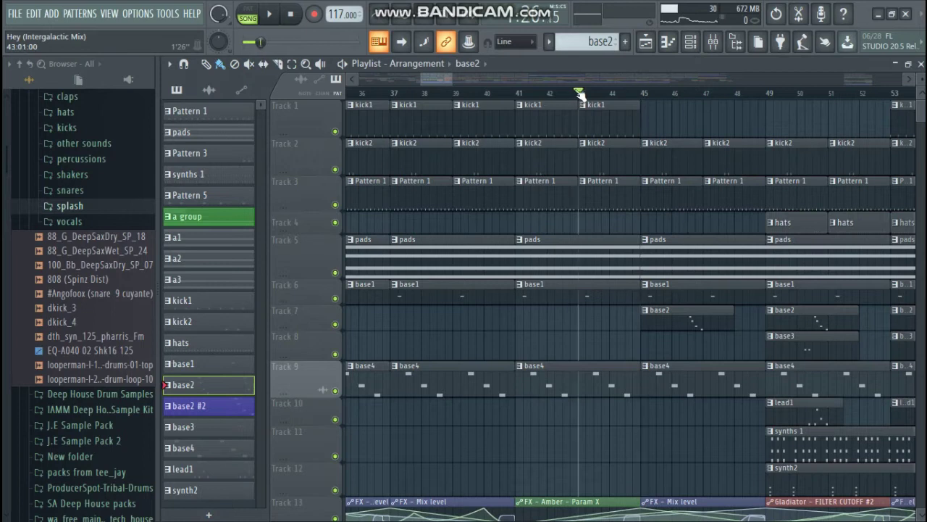
key("space")
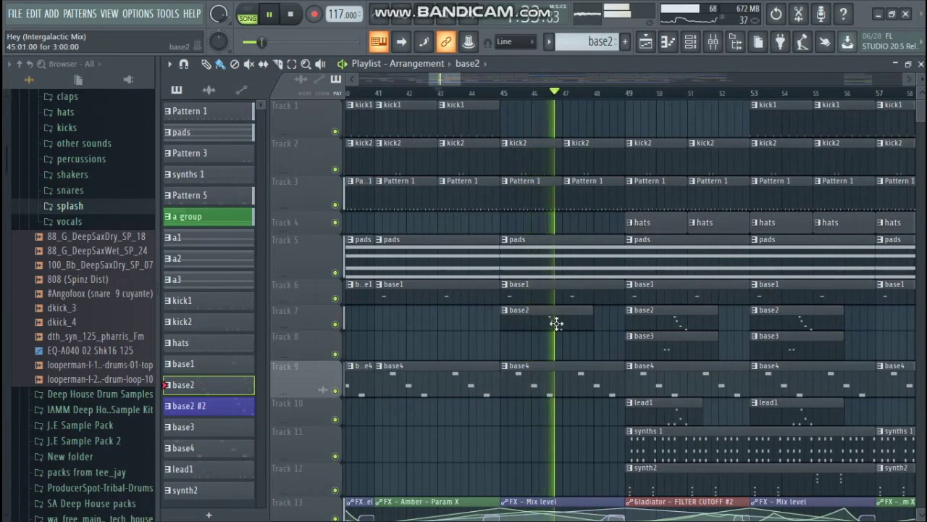
- Shorten Track 14's Gladiator Channel volume row while playing, then advance to later bars
scroll(556, 323, "down", 1)
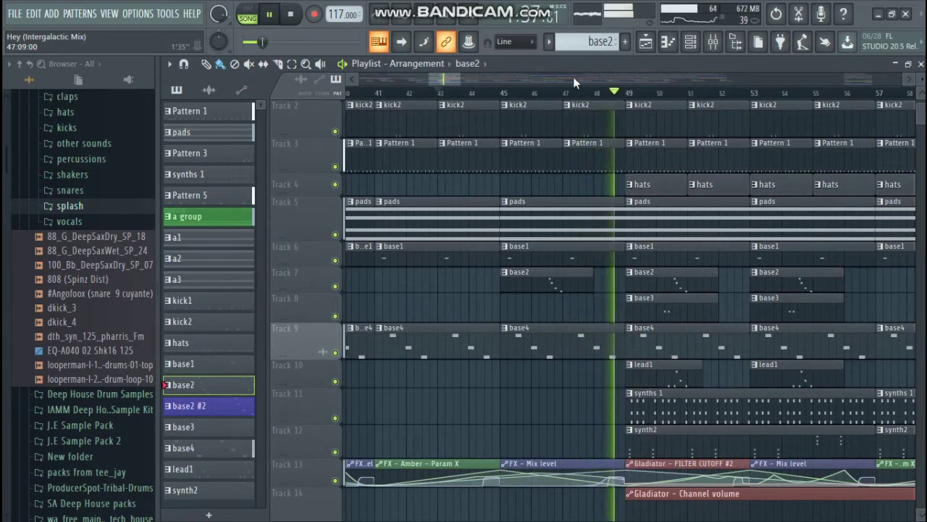
scroll(573, 77, "right", 3)
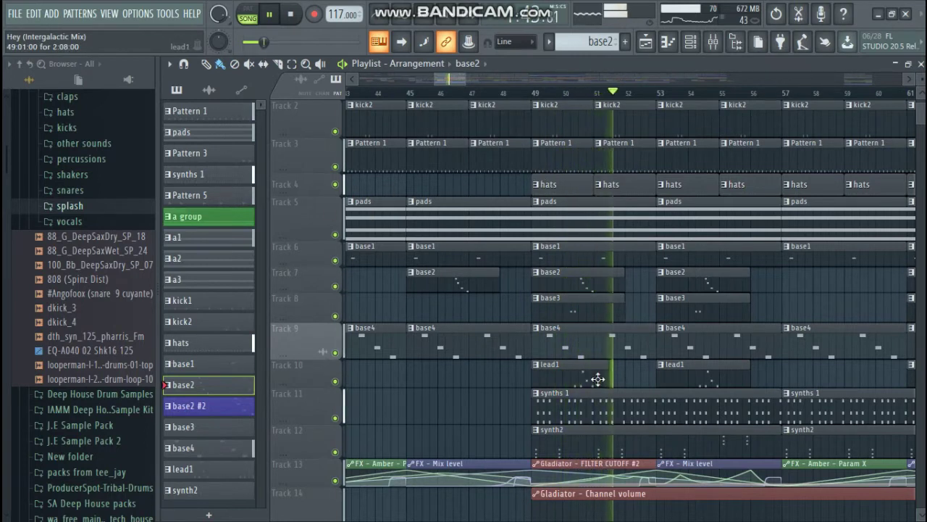
scroll(624, 404, "down", 1)
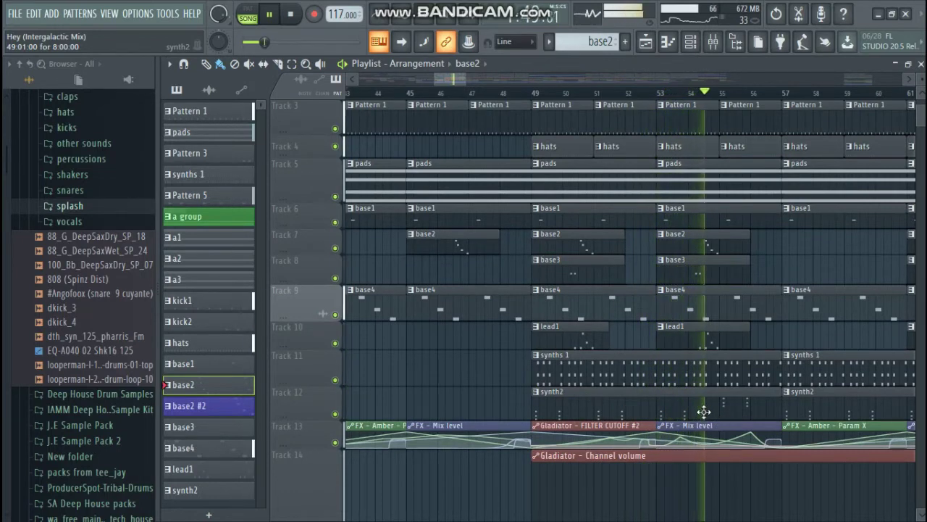
scroll(707, 365, "down", 1)
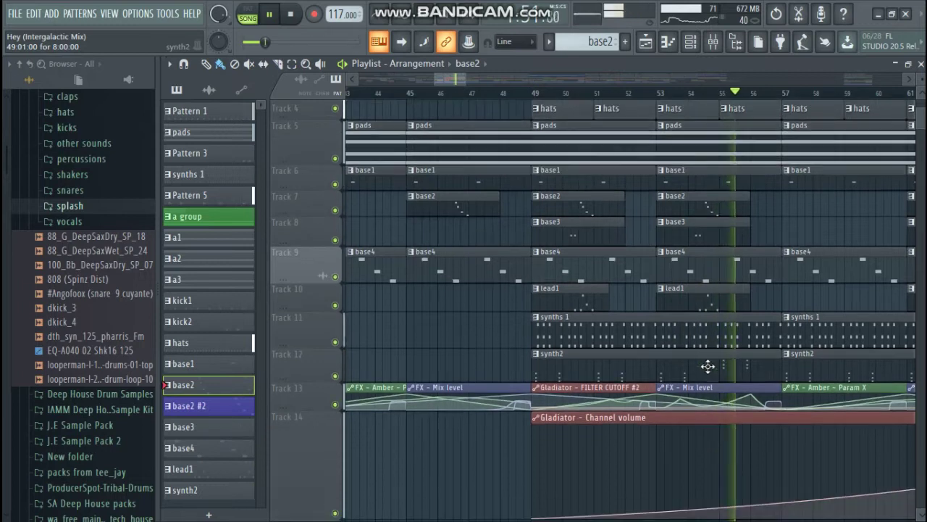
scroll(708, 366, "down", 1)
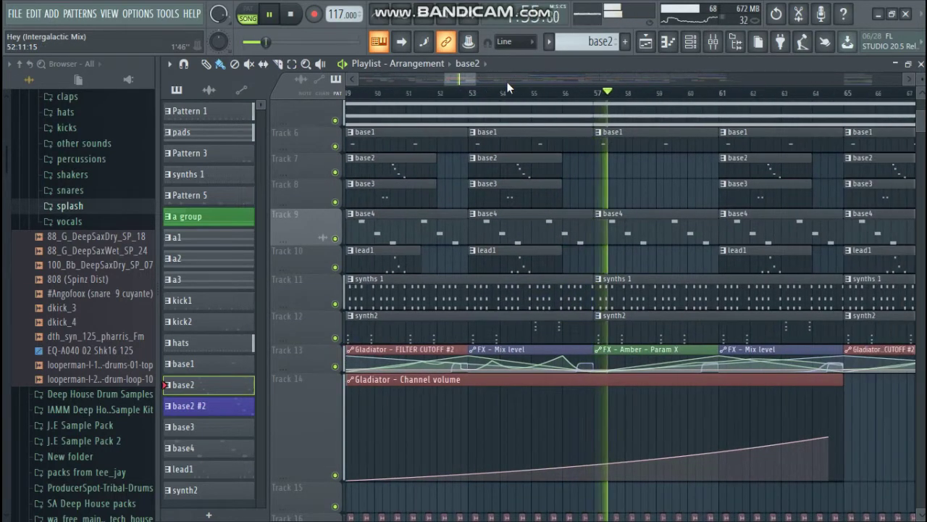
scroll(585, 100, "down", 3)
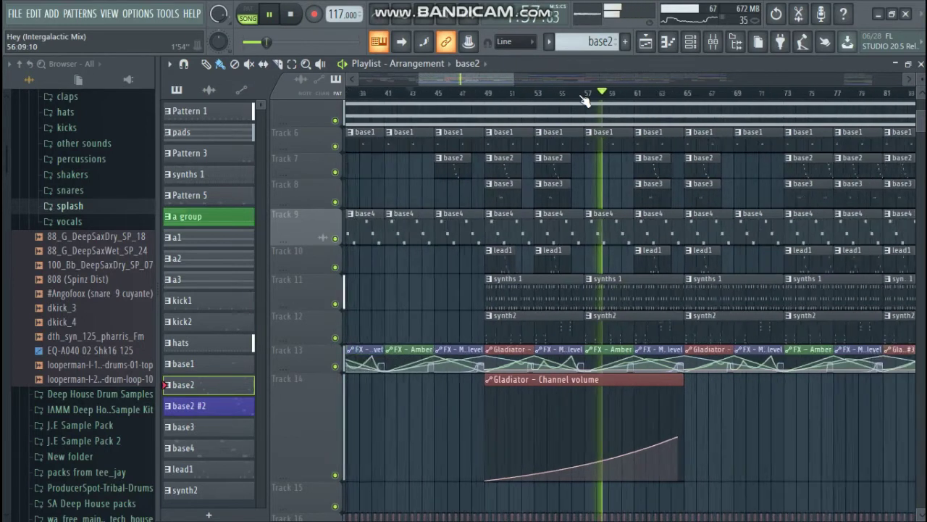
scroll(586, 100, "down", 2)
left_click_drag(315, 477, 315, 421)
left_click(573, 78)
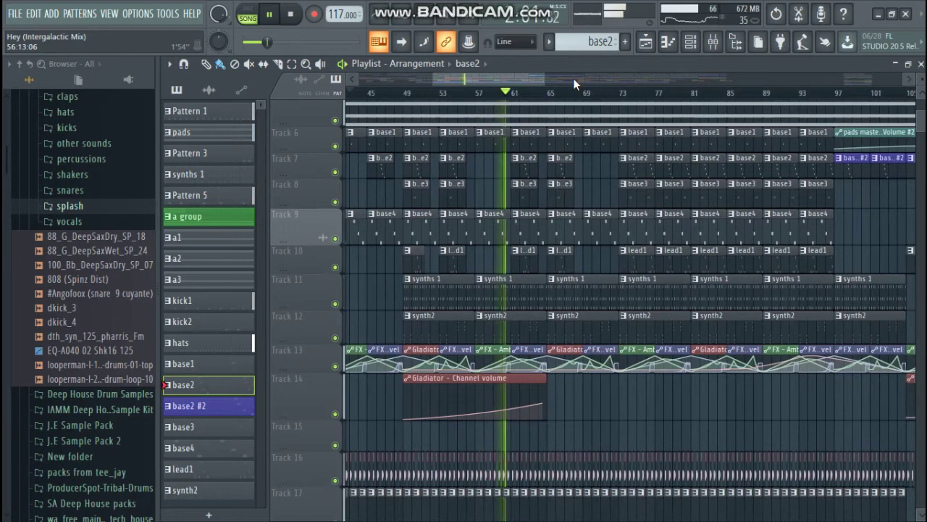
- Follow playback further along the arrangement and raise the system volume
left_click(573, 78)
key("XF86AudioRaiseVolume")
key("XF86AudioRaiseVolume")
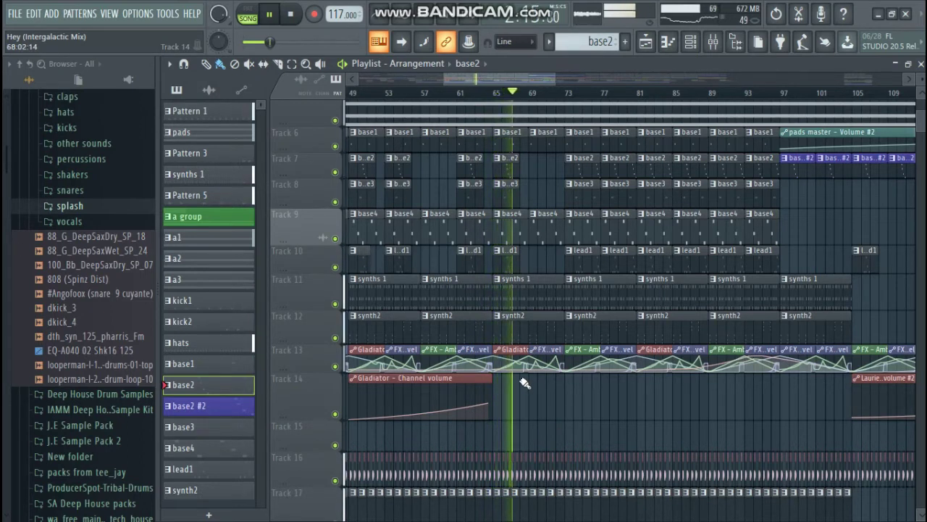
scroll(559, 368, "up", 5)
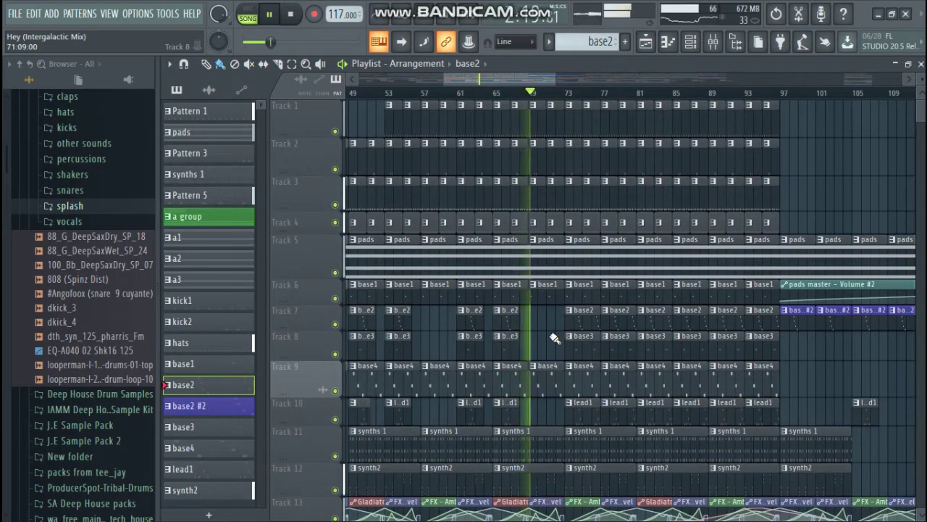
scroll(555, 333, "down", 2)
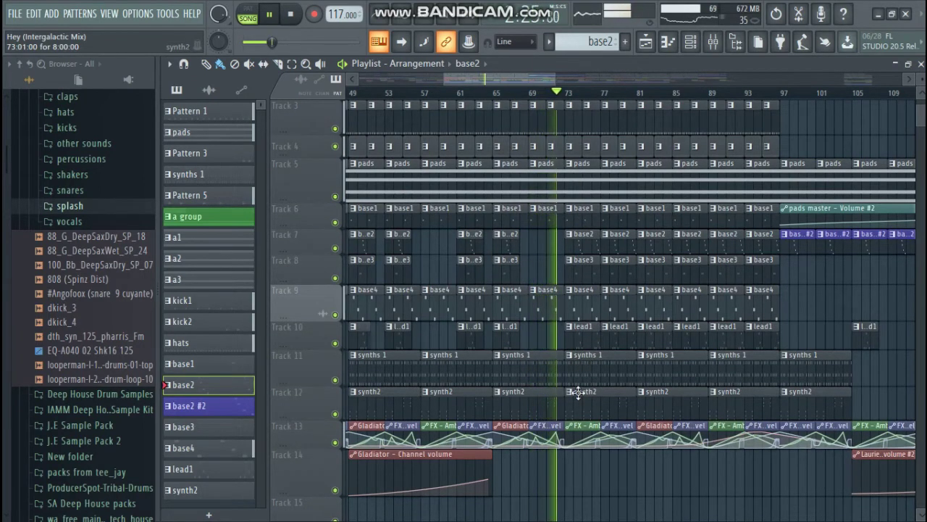
scroll(576, 398, "down", 2)
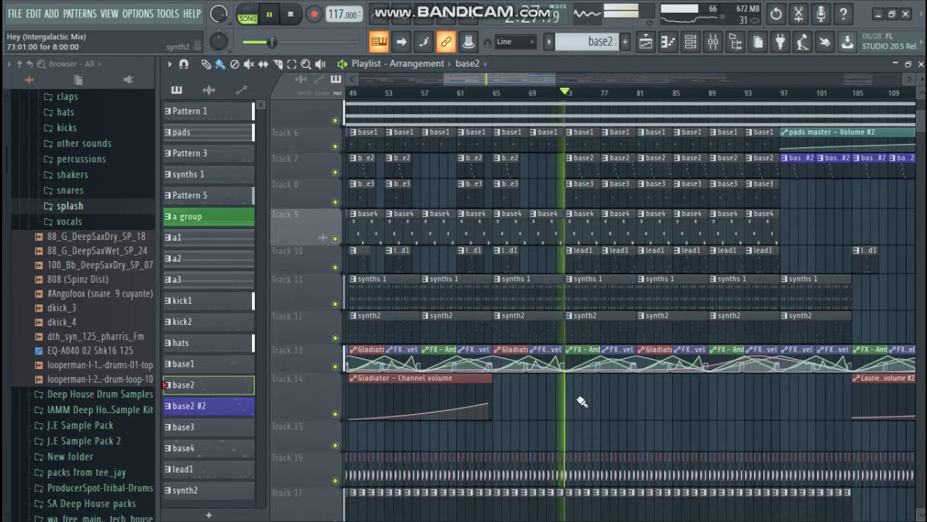
scroll(606, 104, "up", 2)
scroll(606, 104, "up", 2)
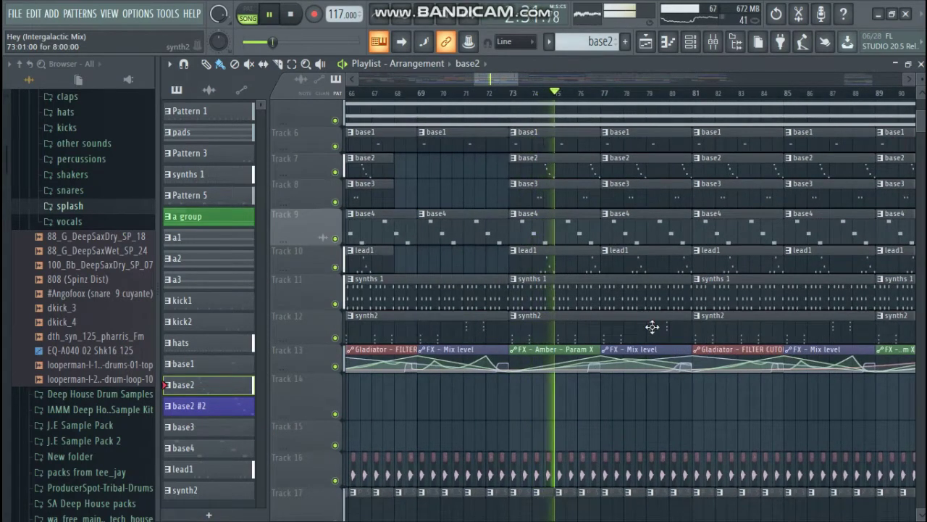
scroll(594, 319, "up", 4)
- Stop the song and mark bars 85 to 93 as a time selection
left_click_drag(514, 81, 596, 94)
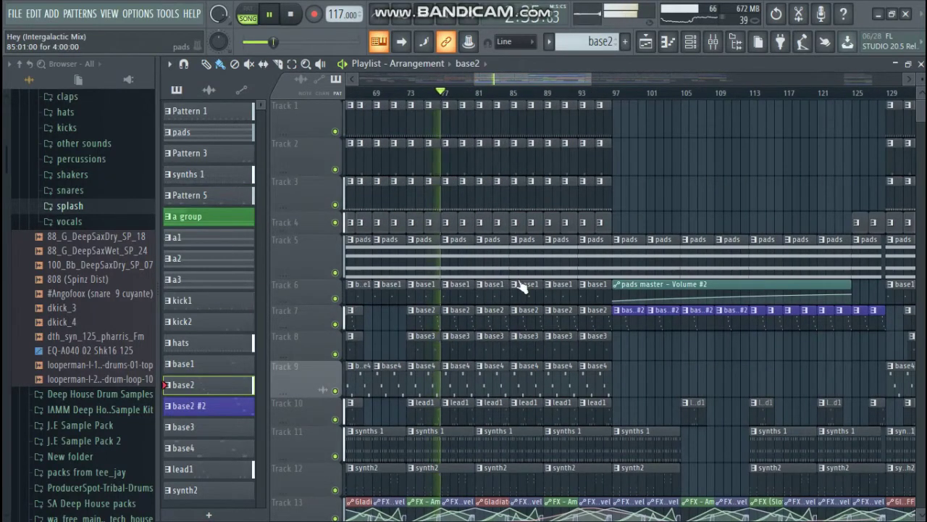
scroll(518, 253, "down", 2)
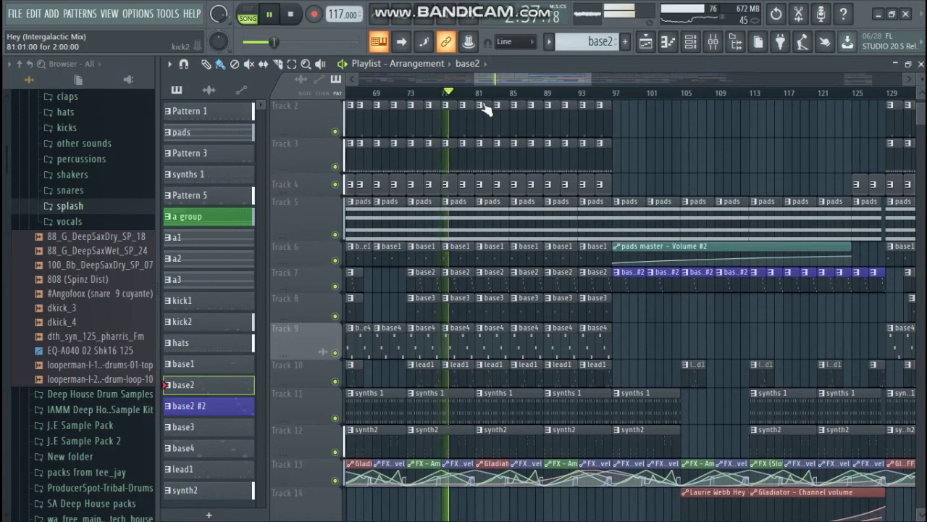
key("space")
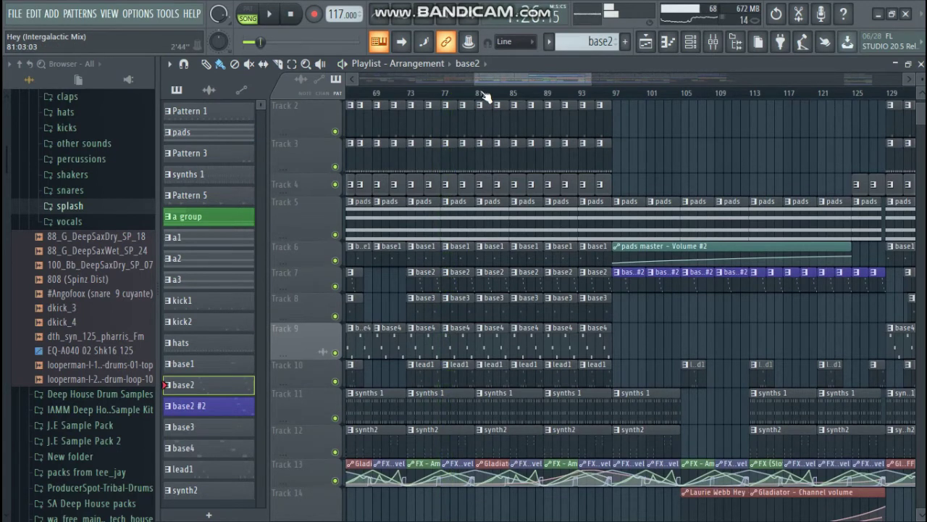
left_click_drag(513, 97, 579, 94)
- Remove the red bars 85–93 selection as the song plays on past bar 89
scroll(567, 219, "down", 8)
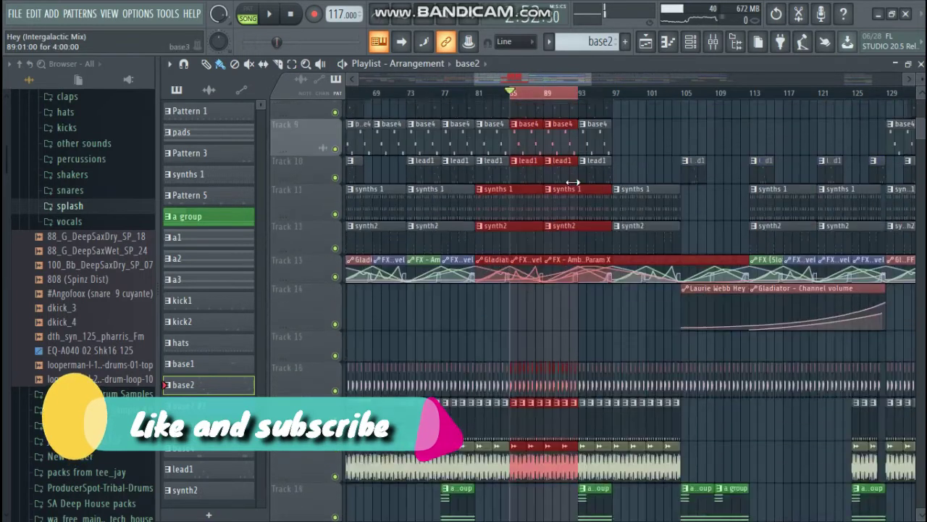
scroll(548, 172, "up", 3)
scroll(553, 280, "down", 3)
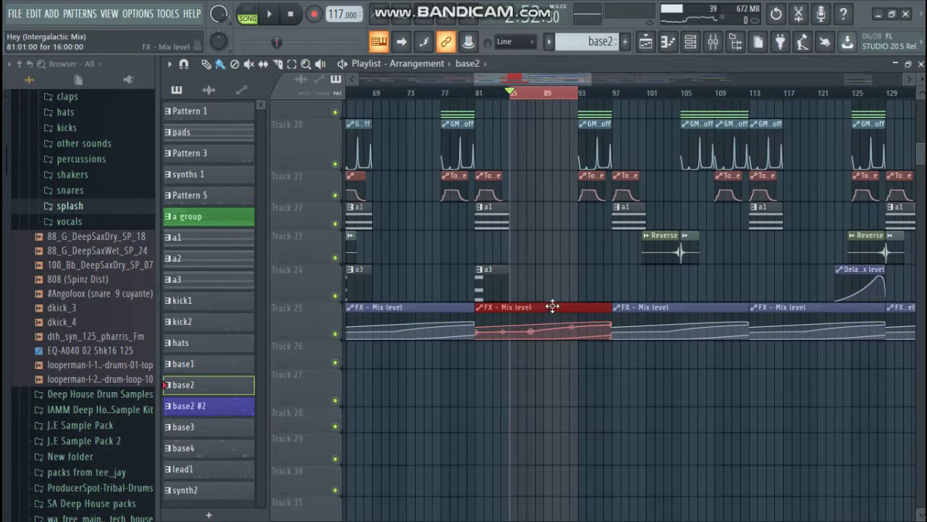
scroll(553, 307, "up", 8)
scroll(554, 154, "up", 2)
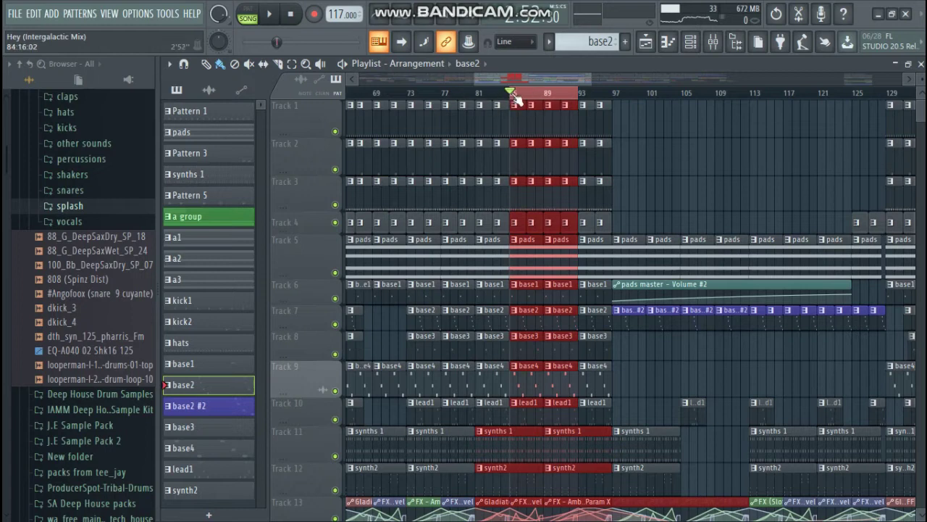
scroll(515, 98, "up", 2)
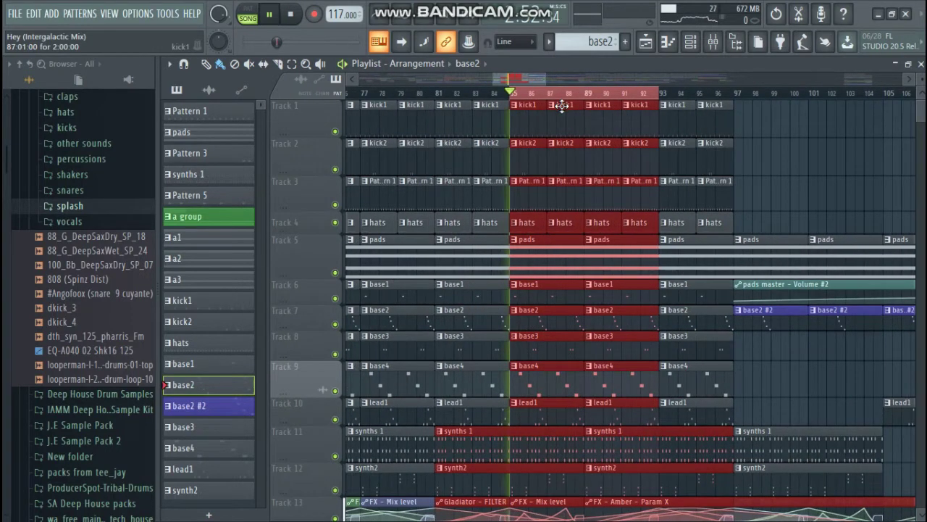
left_click(521, 94)
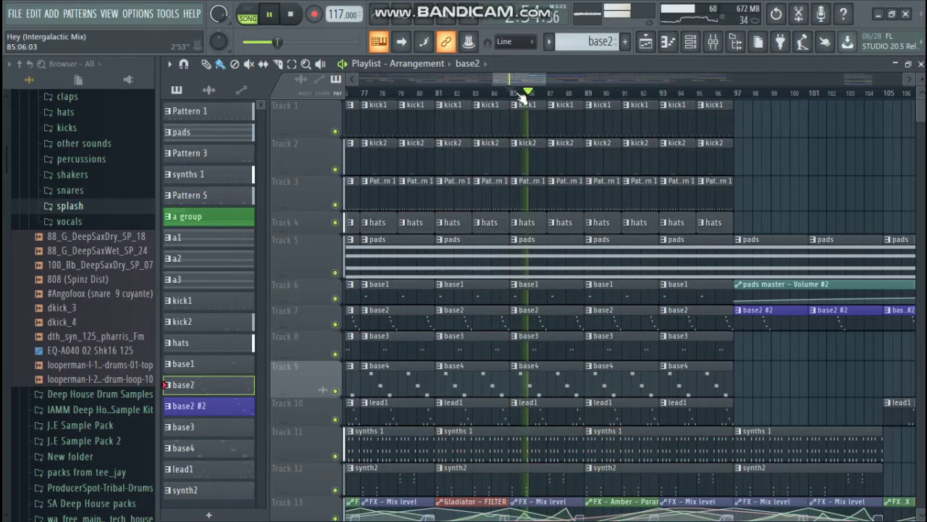
scroll(631, 200, "down", 4)
scroll(651, 194, "up", 4)
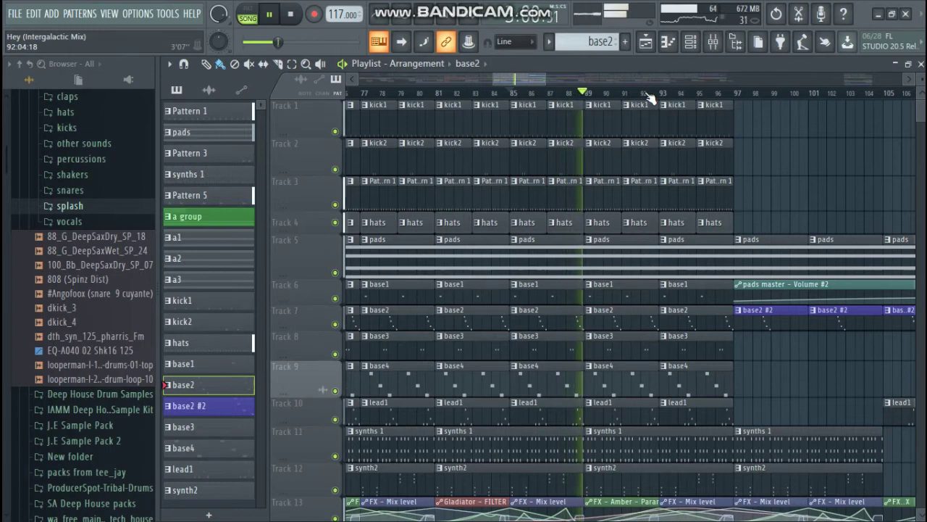
scroll(652, 100, "down", 1)
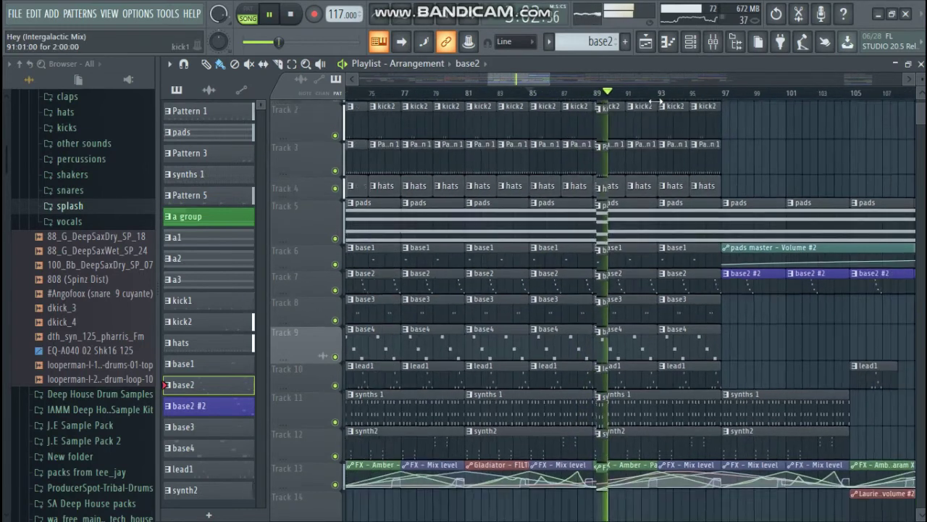
- Stop playback at bar 97 and inspect the base2 #2 clips and pads automation beyond it
left_click_drag(543, 80, 554, 84)
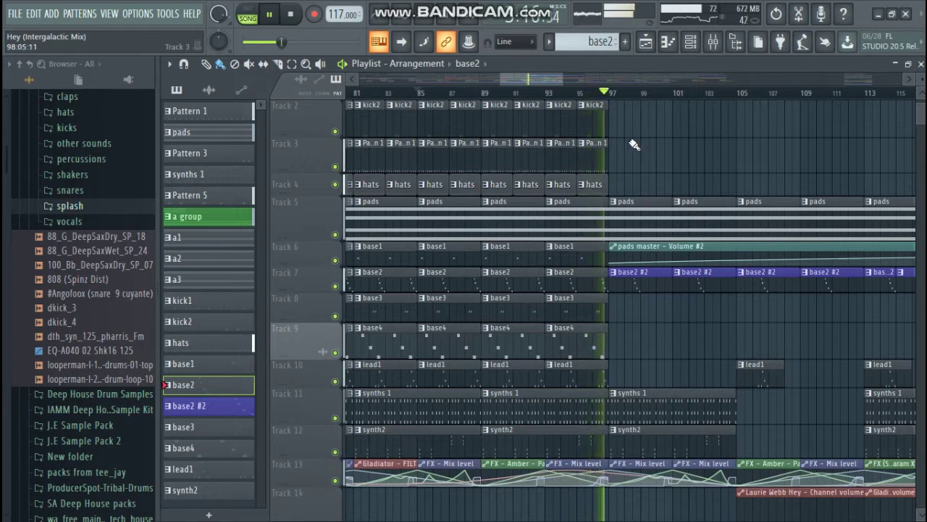
key("space")
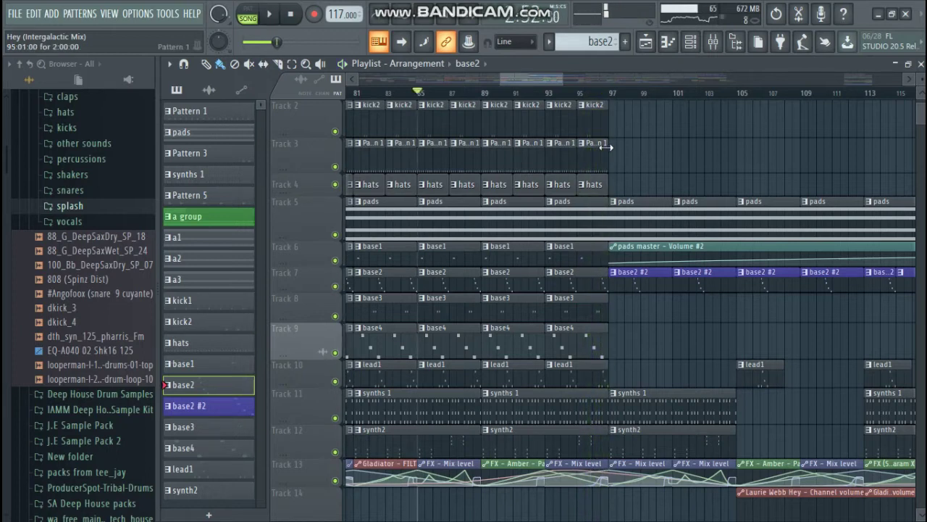
scroll(600, 80, "down", 5)
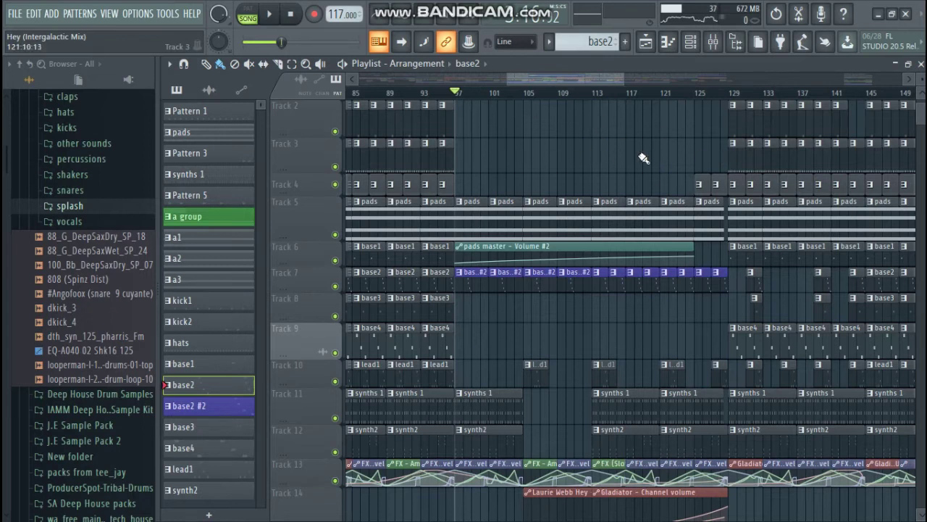
scroll(667, 239, "up", 8)
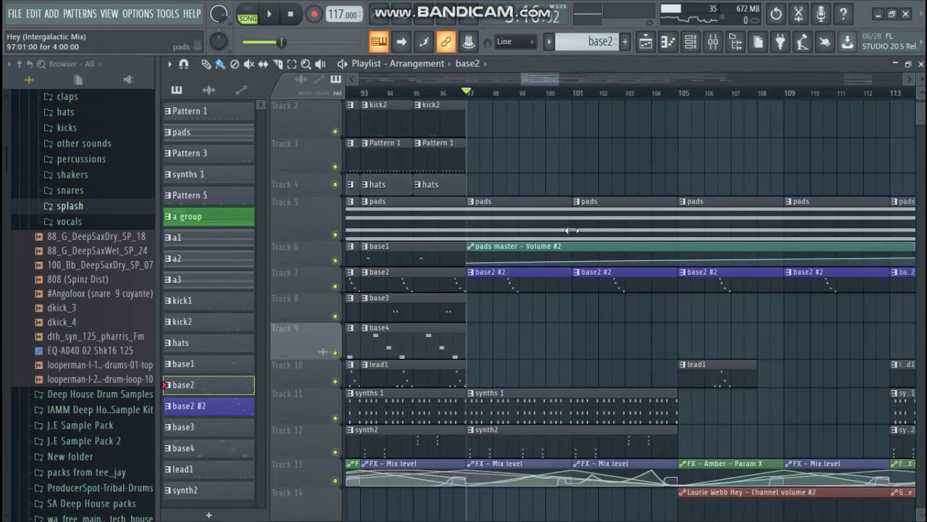
scroll(571, 231, "down", 5)
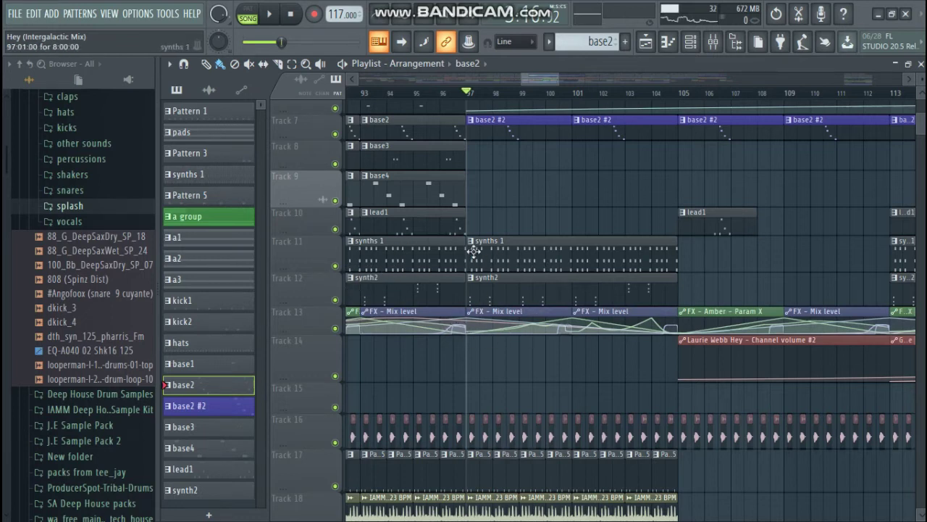
scroll(539, 274, "up", 4)
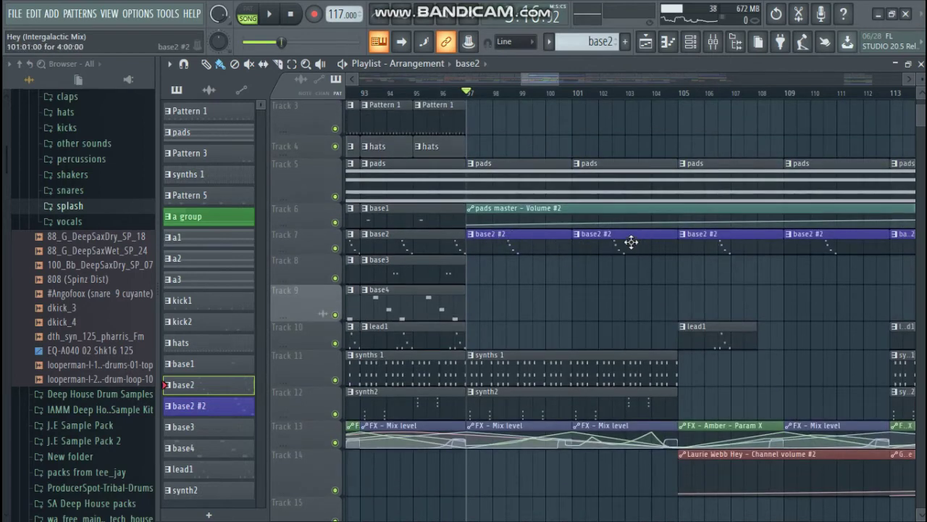
mouse_move(571, 79)
left_mouse_down()
mouse_move(620, 73)
mouse_move(583, 78)
left_mouse_up()
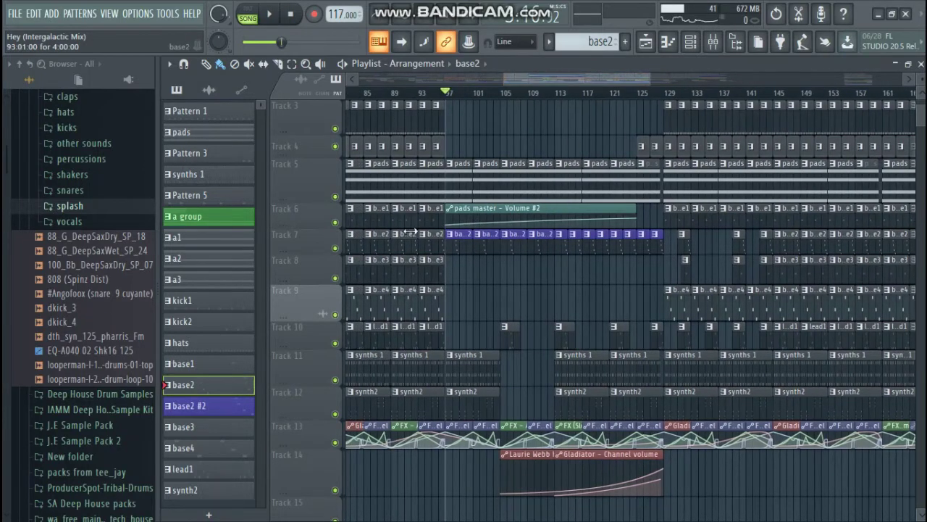
- Expand Track 6 to view its volume automation, start playback, then shrink it back
left_click_drag(325, 224, 326, 294)
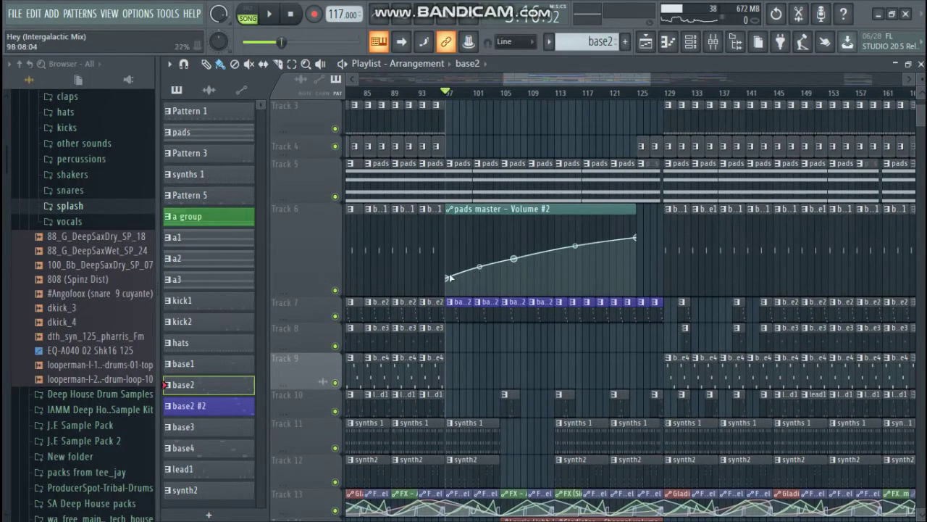
scroll(636, 275, "down", 5)
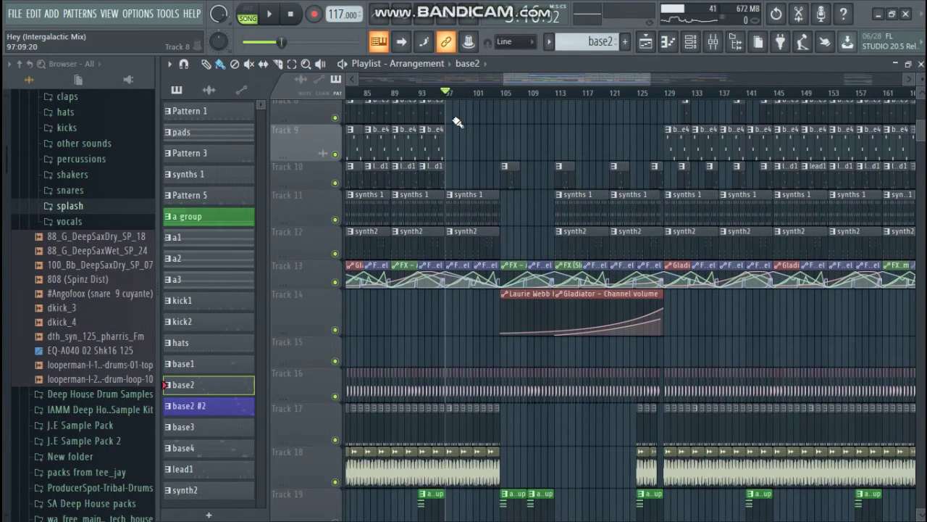
key("space")
left_click_drag(547, 79, 534, 78)
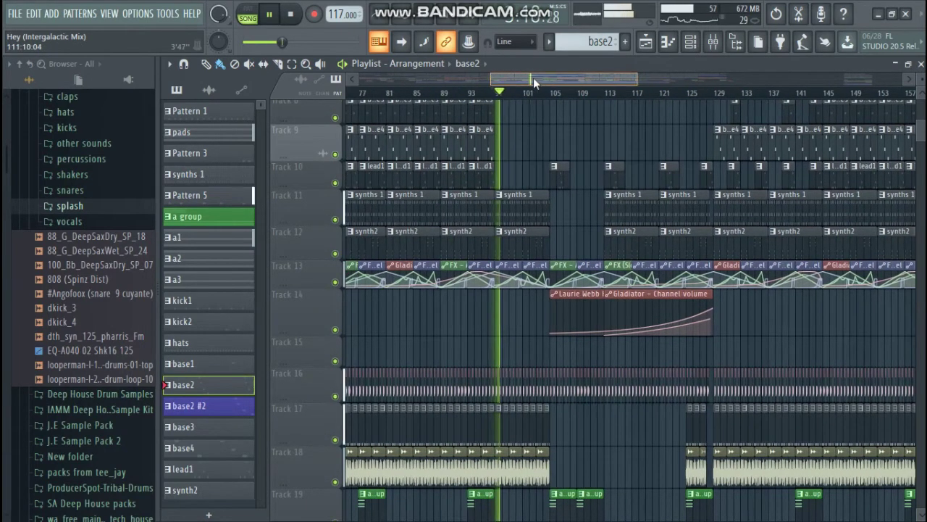
key("XF86AudioLowerVolume")
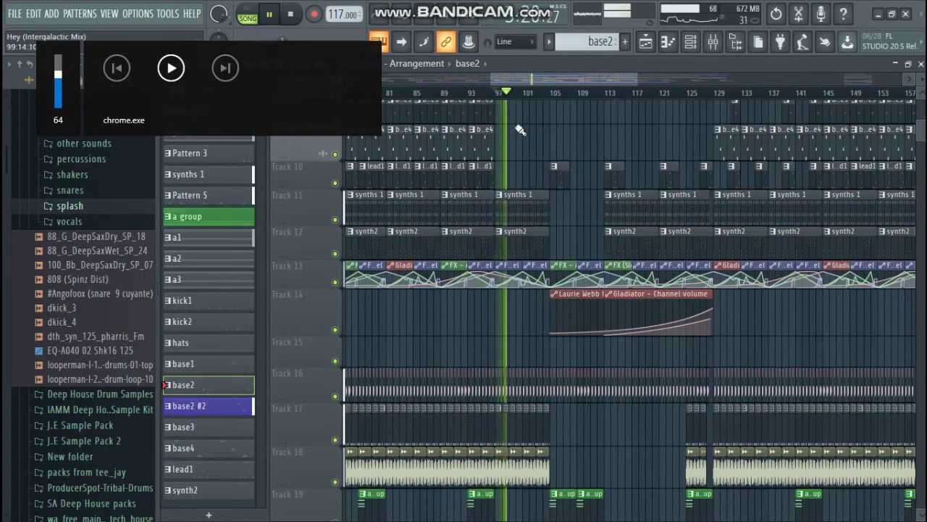
scroll(520, 130, "up", 7)
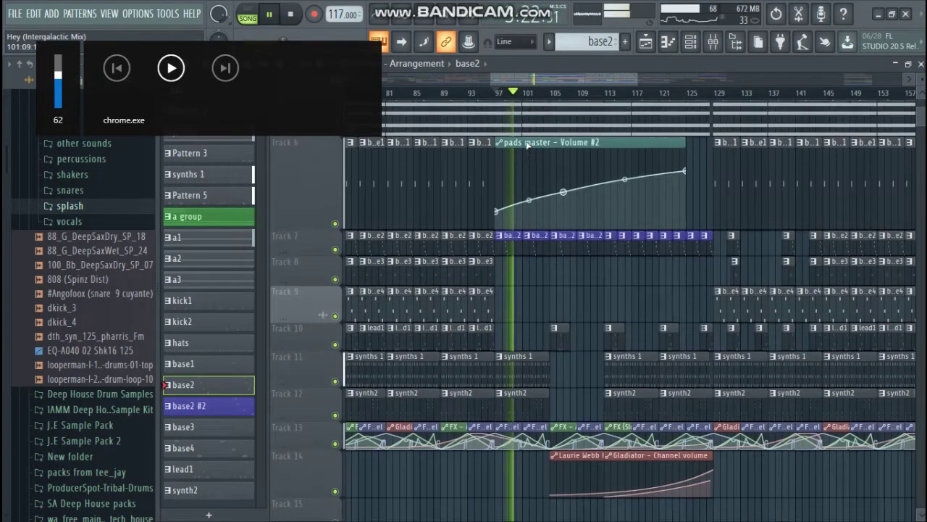
left_click_drag(319, 328, 319, 266)
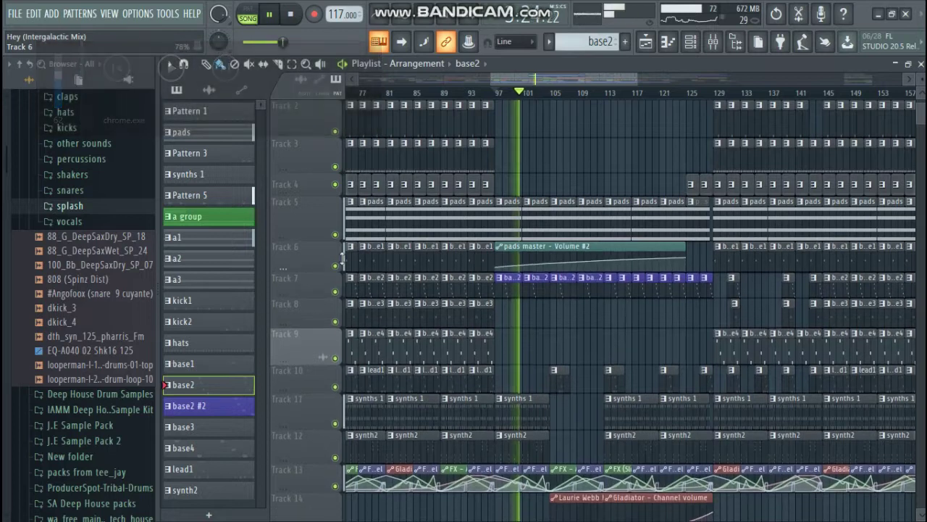
- Enlarge Track 14 to reveal its rising vocal channel-volume automation curves
scroll(558, 100, "up", 2)
scroll(558, 100, "up", 2)
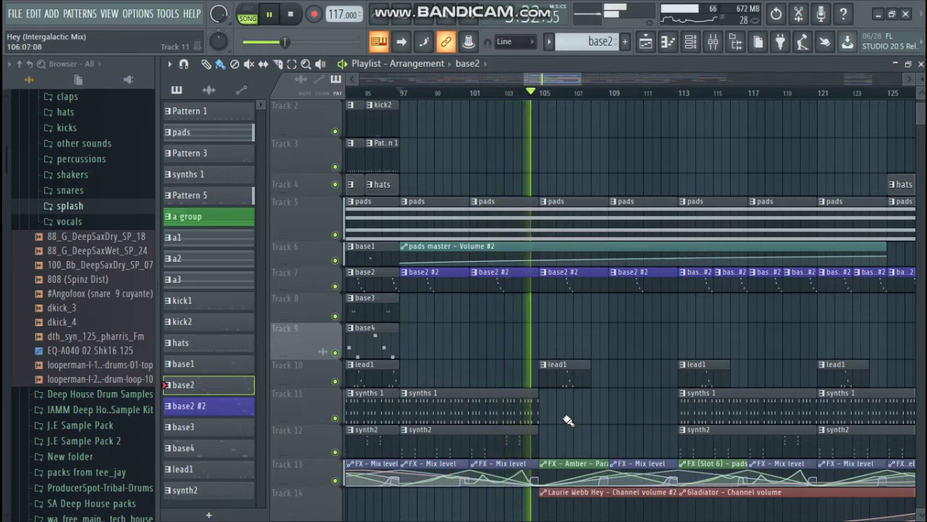
scroll(522, 444, "down", 1)
scroll(521, 444, "down", 3)
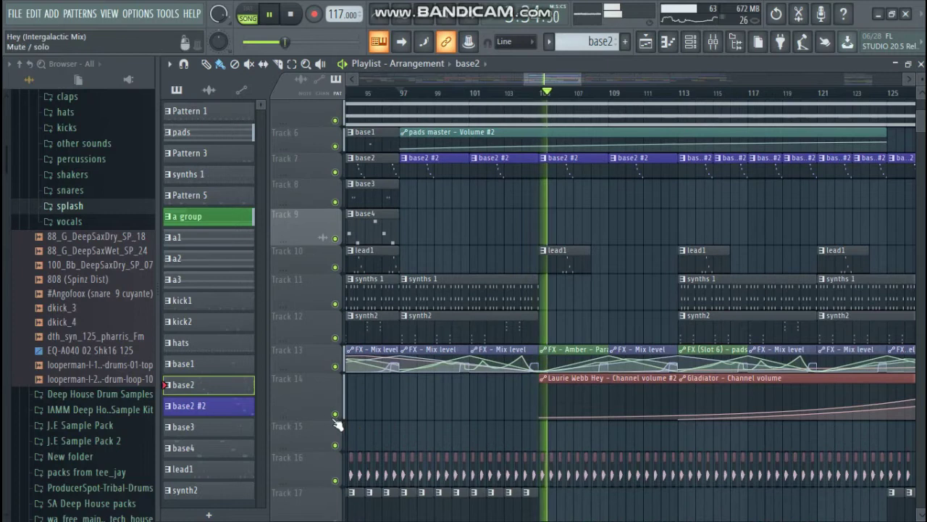
scroll(430, 389, "down", 4)
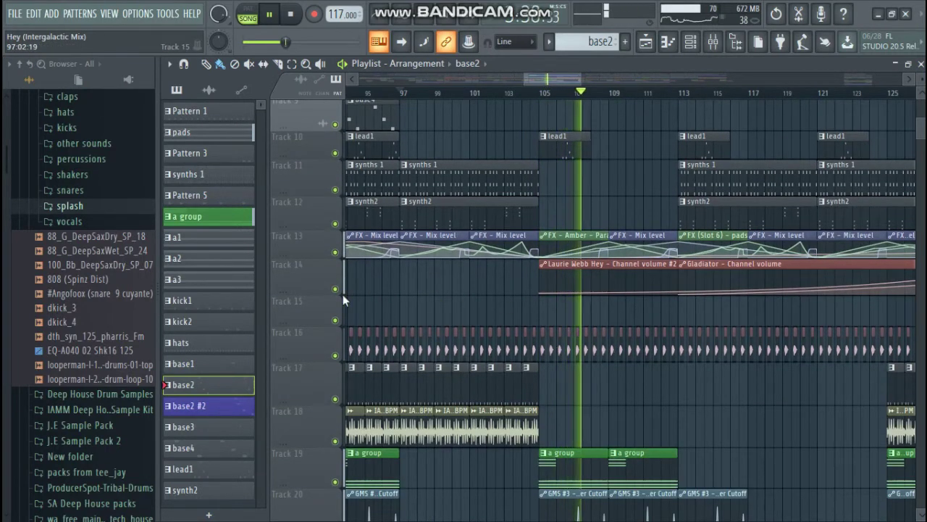
left_click_drag(343, 294, 310, 362)
left_click_drag(310, 404, 311, 416)
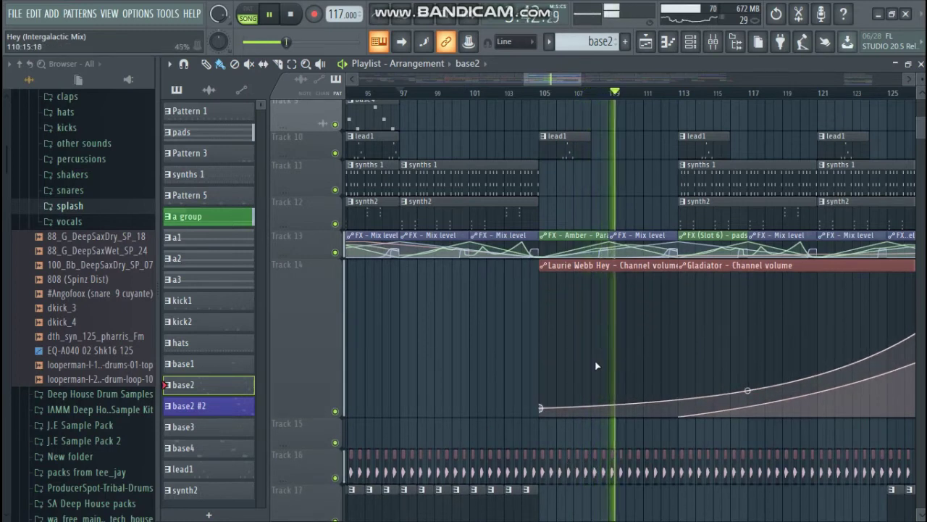
- Return Track 14 to a compact height and widen the Playlist view past bar 121
left_click_drag(564, 79, 589, 79)
left_click_drag(296, 415, 302, 330)
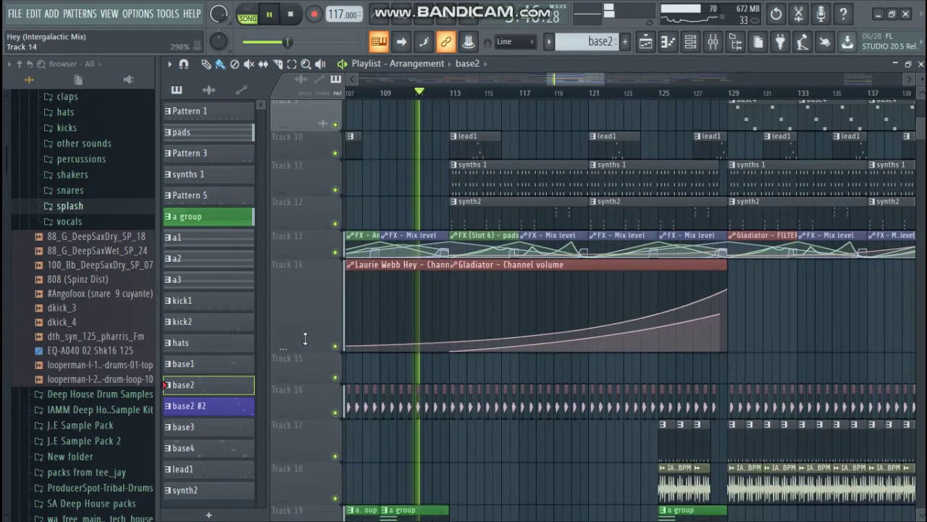
scroll(583, 82, "left", 2)
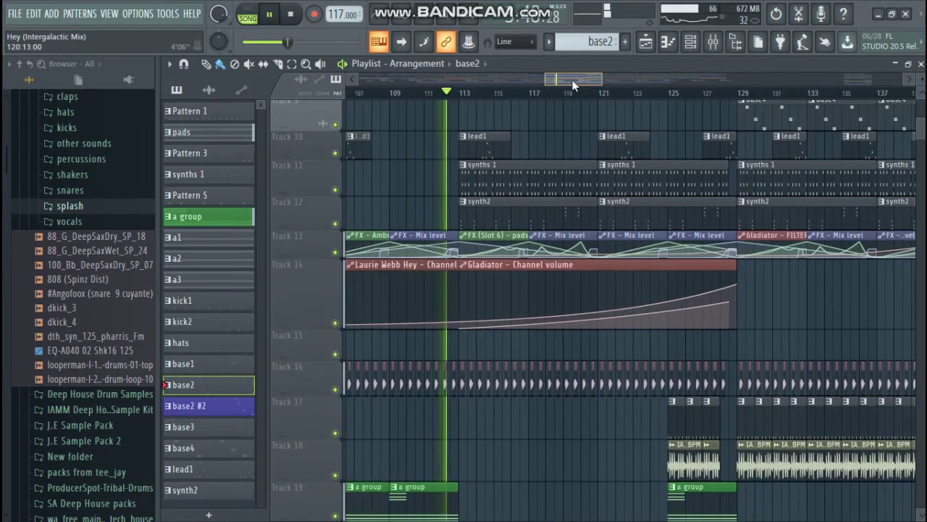
scroll(580, 178, "up", 5)
scroll(580, 178, "up", 1)
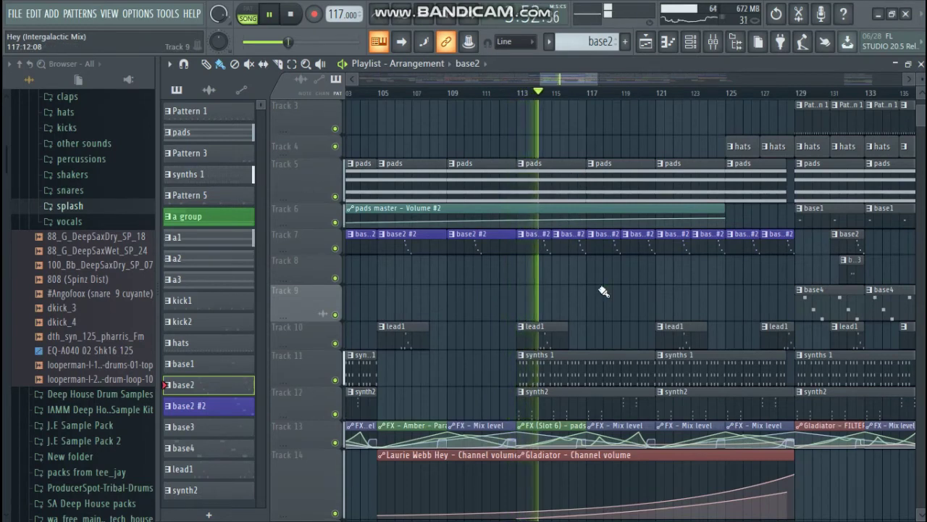
scroll(603, 291, "down", 1)
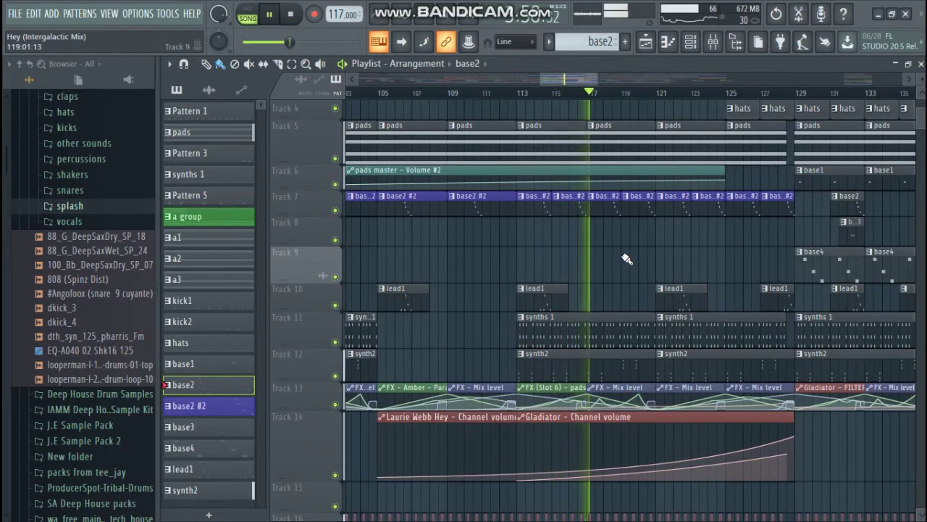
left_click_drag(299, 479, 299, 434)
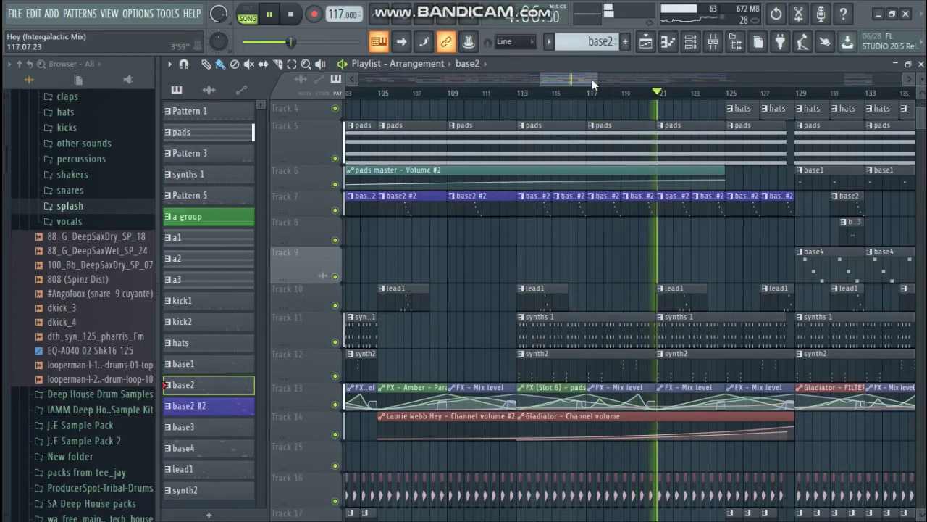
left_click_drag(597, 79, 640, 80)
- Make Track 4's lane taller and stop song playback
scroll(652, 207, "up", 3)
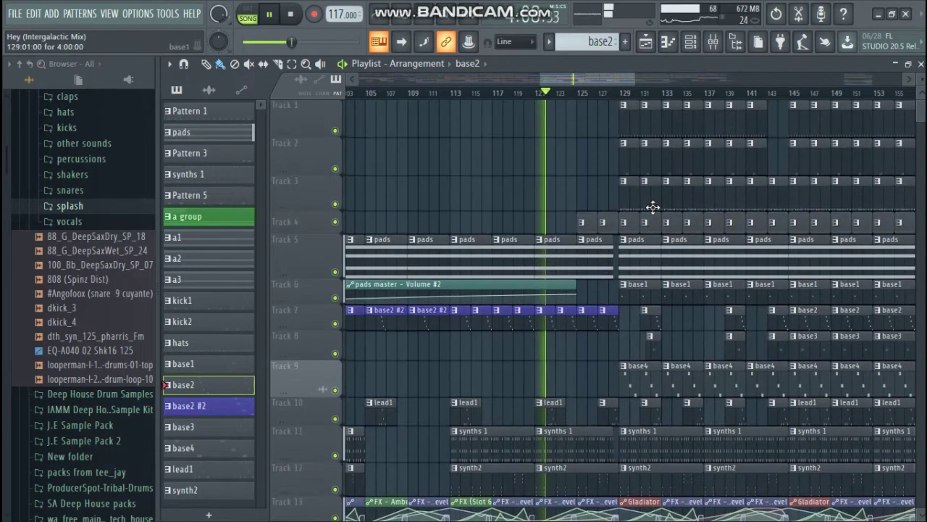
left_click_drag(308, 233, 308, 261)
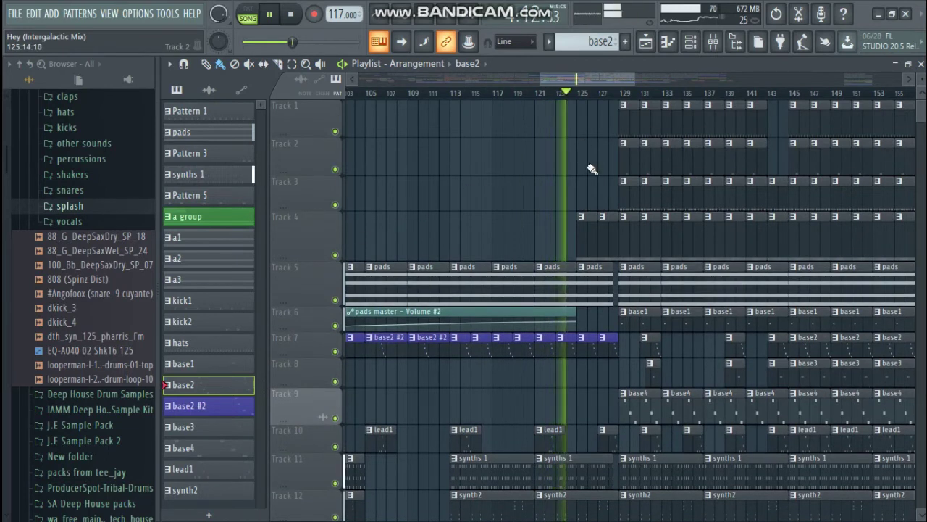
key("space")
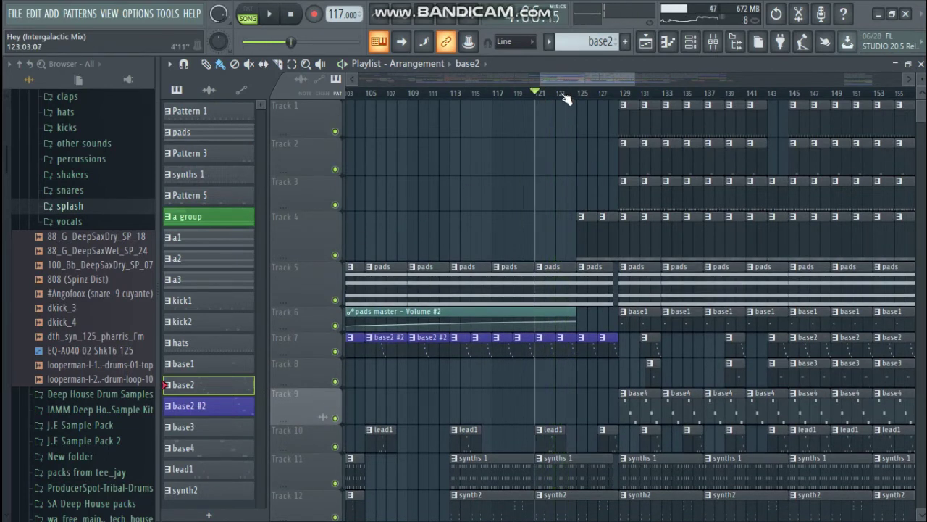
- Zoom in on bars 126–130 and make Track 4's lane slightly shorter
scroll(565, 99, "up", 6)
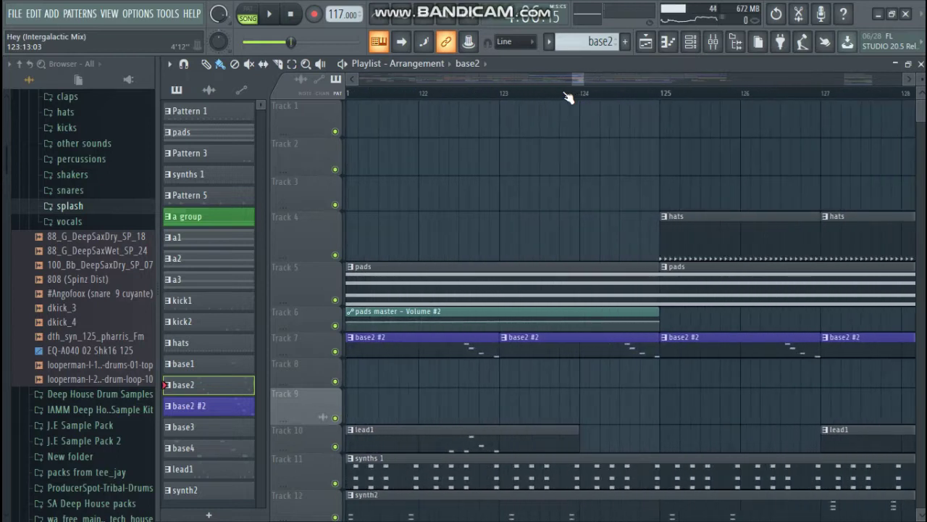
scroll(569, 98, "down", 7)
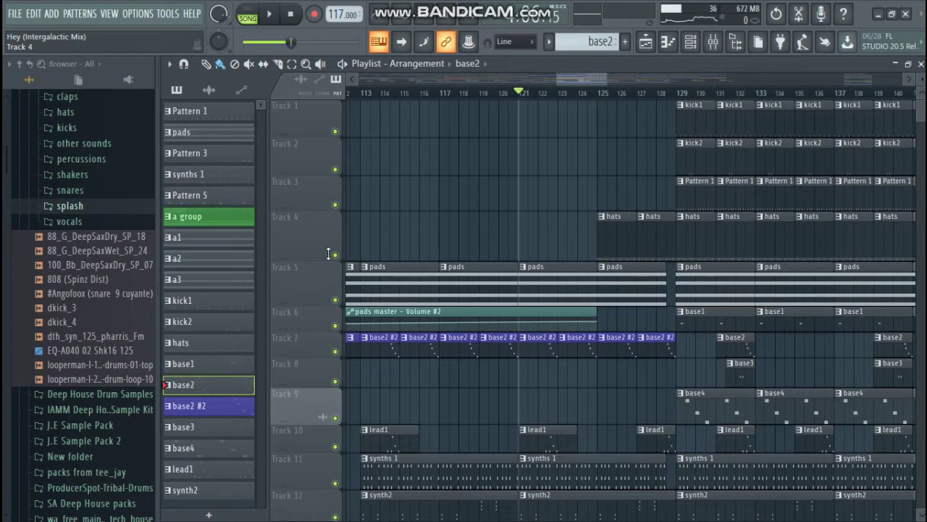
left_click_drag(326, 252, 326, 251)
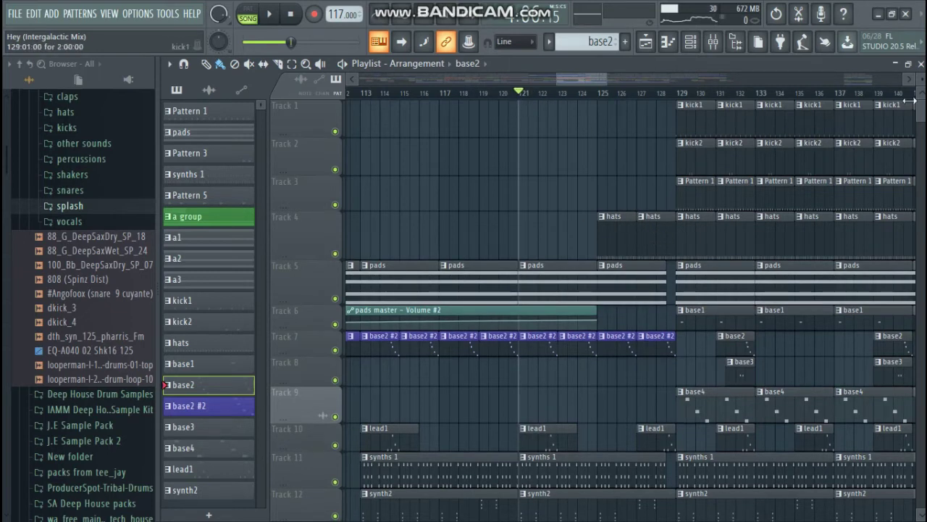
scroll(612, 392, "down", 4)
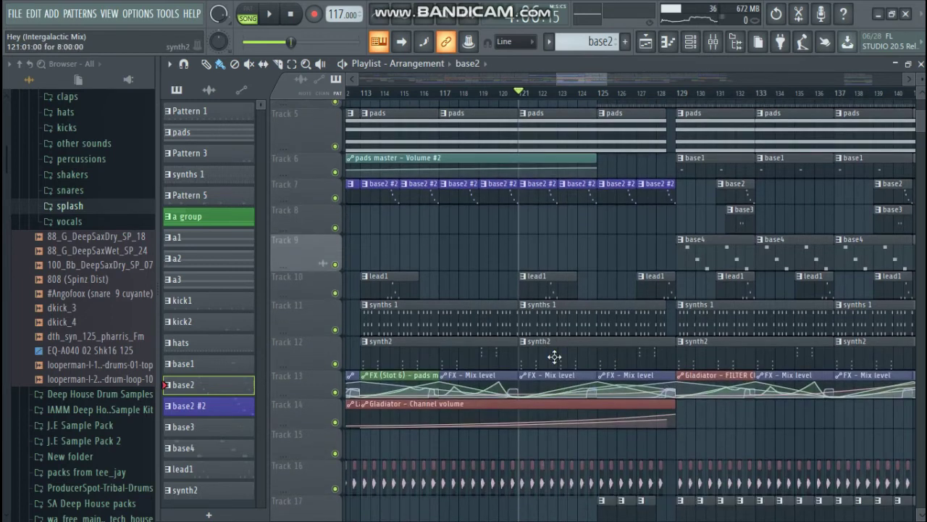
scroll(554, 356, "down", 2)
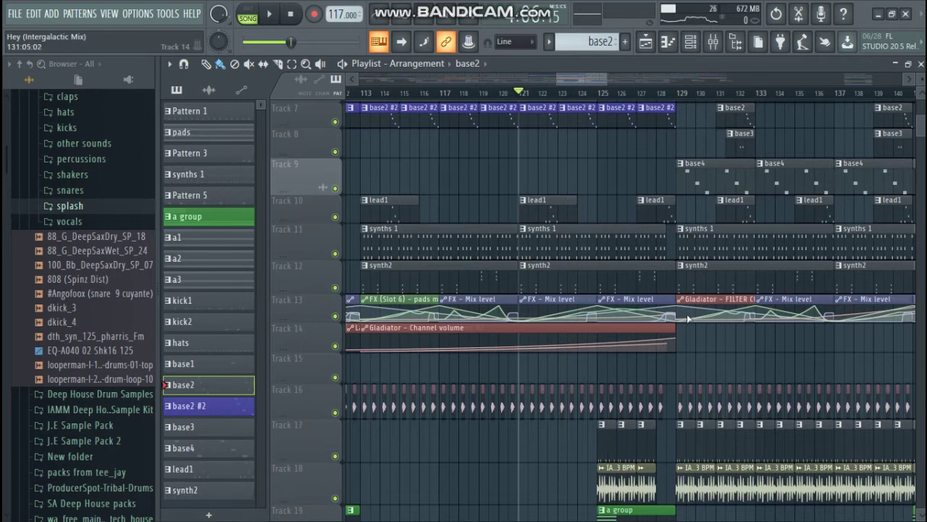
- Zoom back out and play the song again from around bar 121
scroll(688, 319, "up", 6)
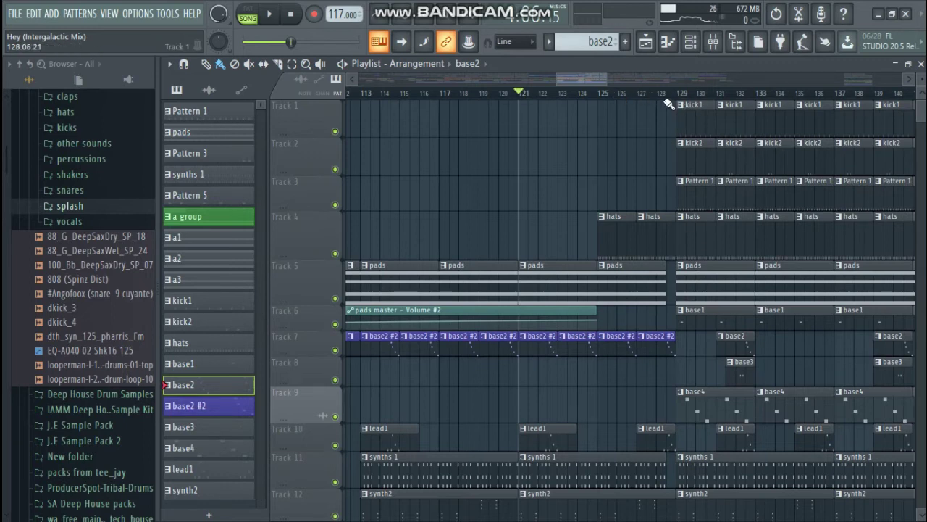
scroll(668, 104, "up", 6)
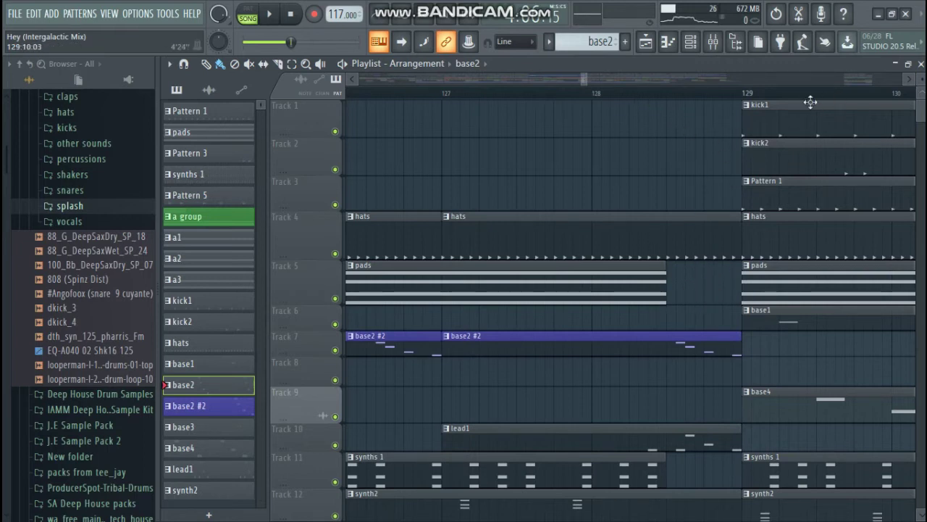
scroll(734, 96, "down", 6)
key("space")
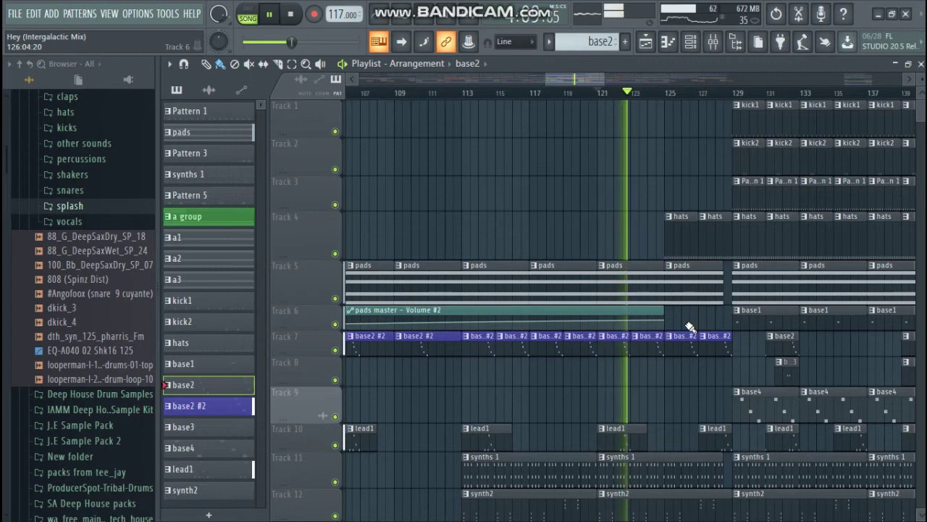
- Raise the system volume slightly and follow playback through bar 129 to past bar 135
key("XF86AudioRaiseVolume")
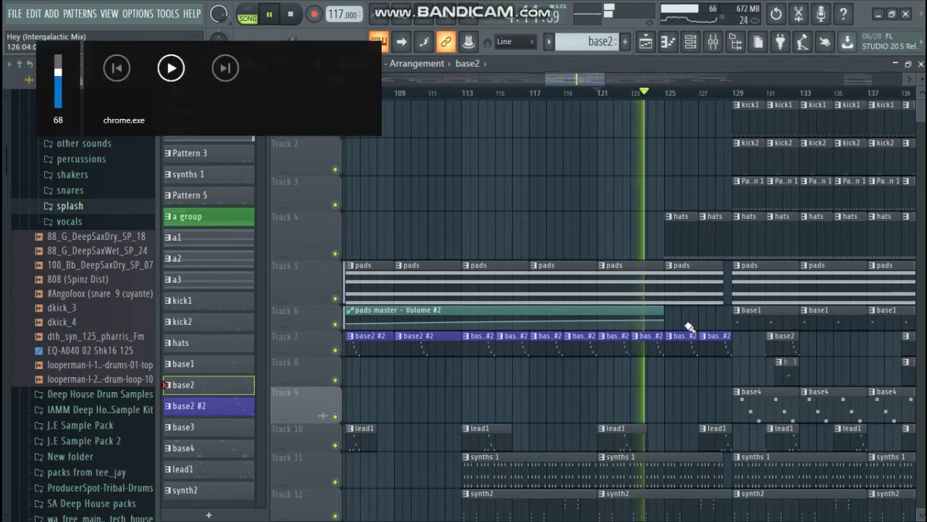
key("XF86AudioRaiseVolume")
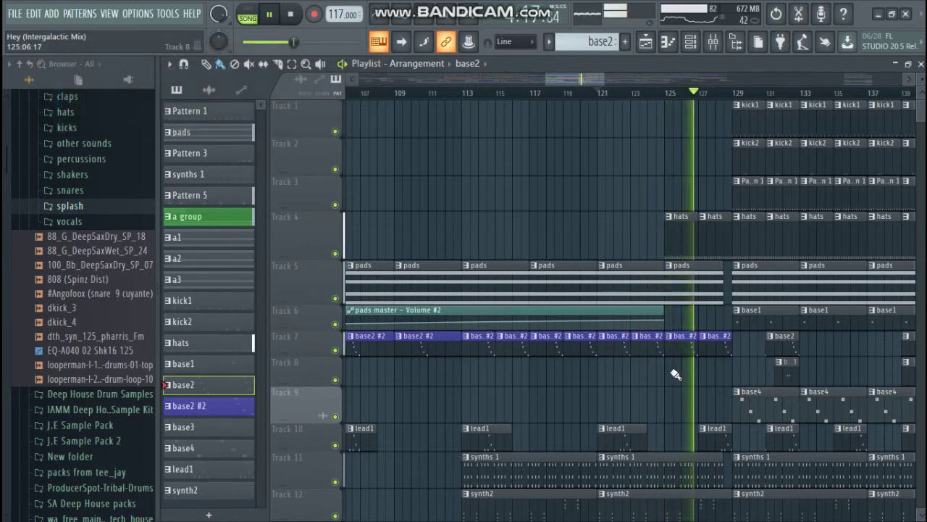
scroll(584, 78, "down", 3)
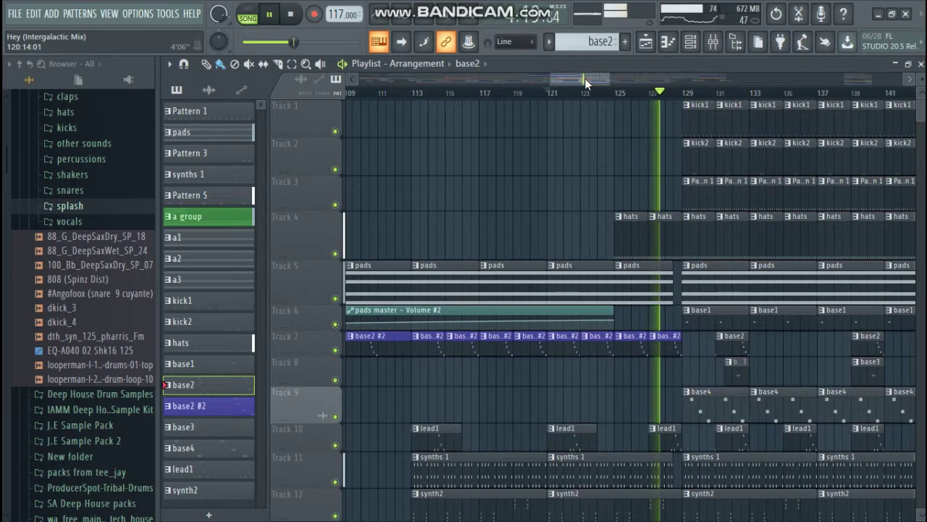
scroll(585, 78, "down", 3)
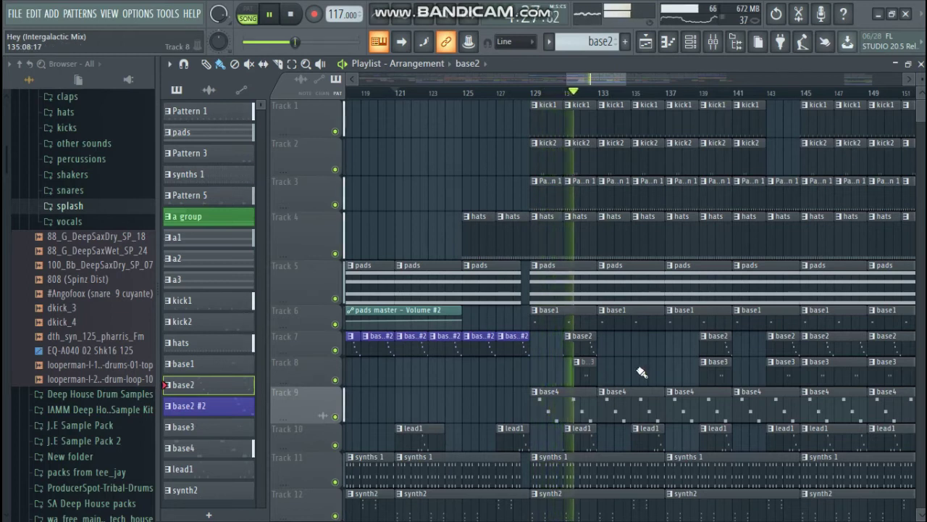
scroll(641, 372, "down", 1)
scroll(641, 373, "down", 1)
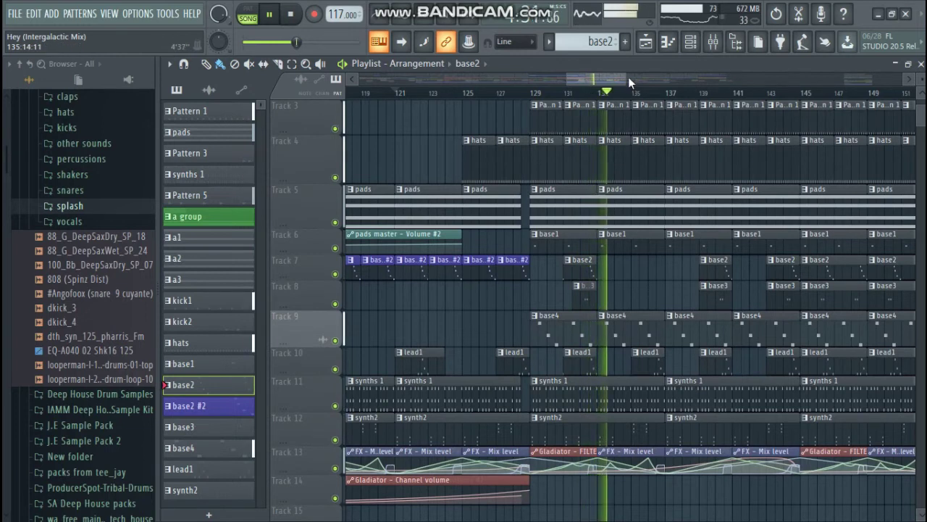
left_click_drag(663, 74, 694, 76)
scroll(673, 182, "up", 2)
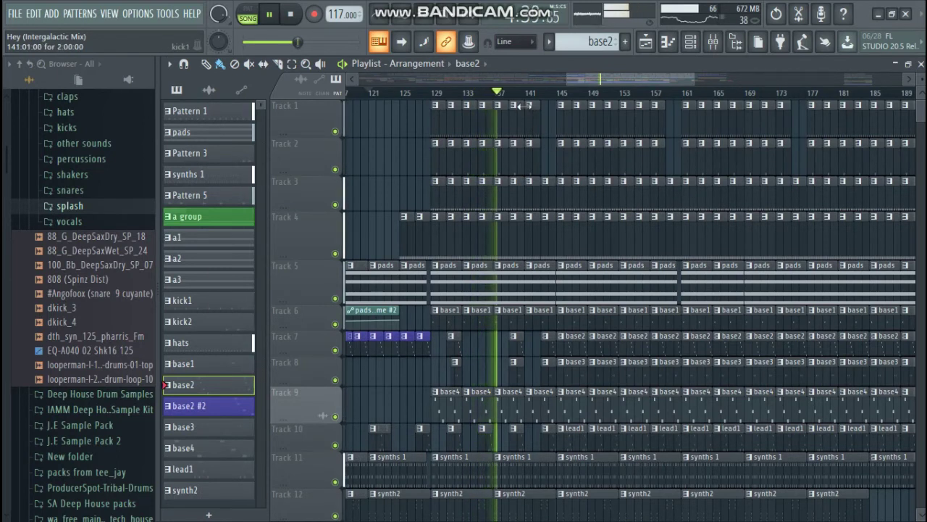
- Zoom the Playlist while it plays, then stop playback near bar 145
scroll(529, 95, "up", 4)
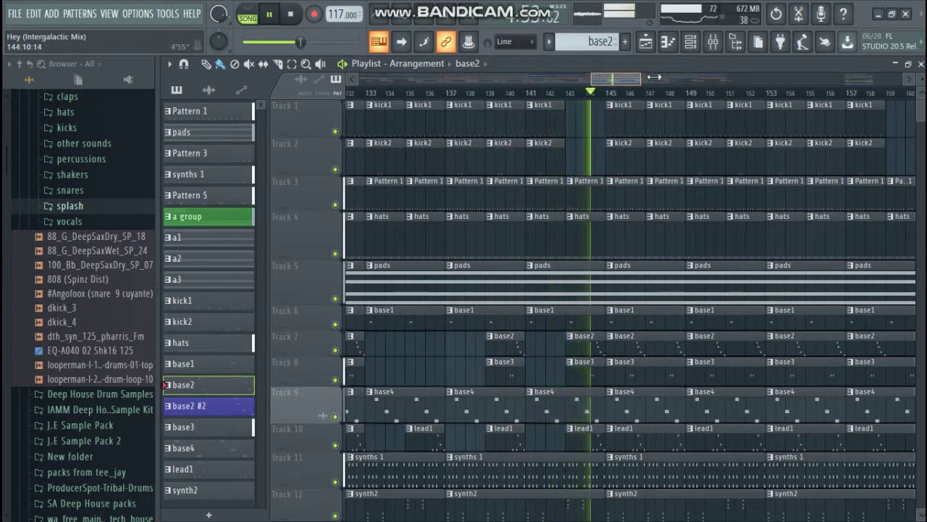
left_click_drag(637, 76, 668, 77)
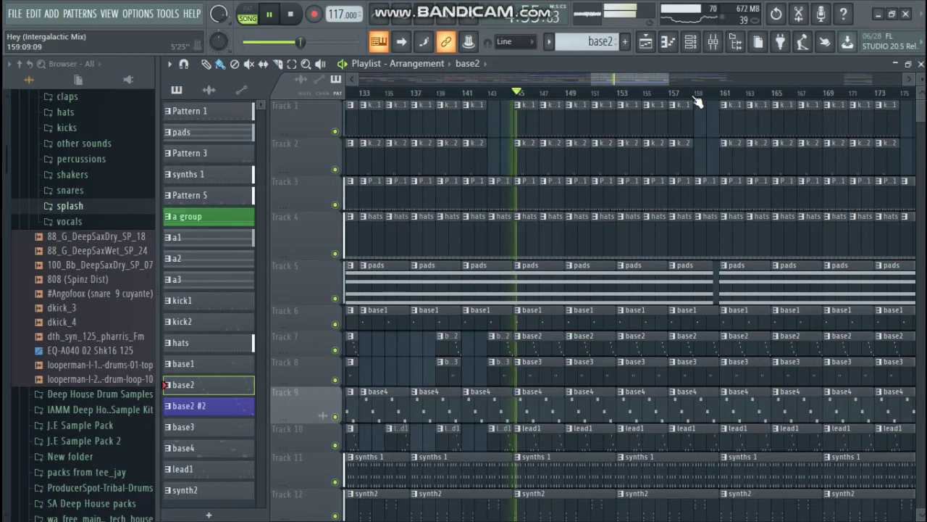
key("space")
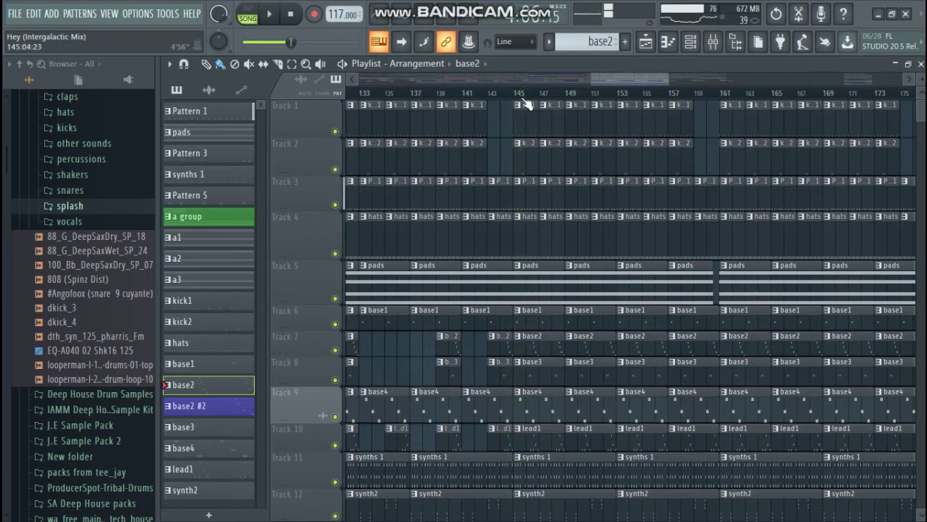
- Move the Playlist view to around bar 195, where Track 7 switches to base2 #2
scroll(591, 104, "down", 3)
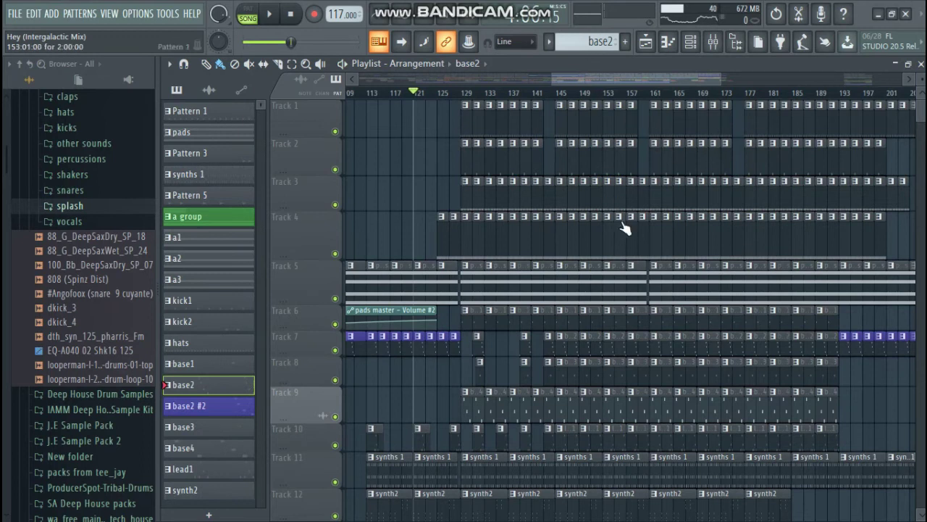
scroll(606, 232, "down", 5)
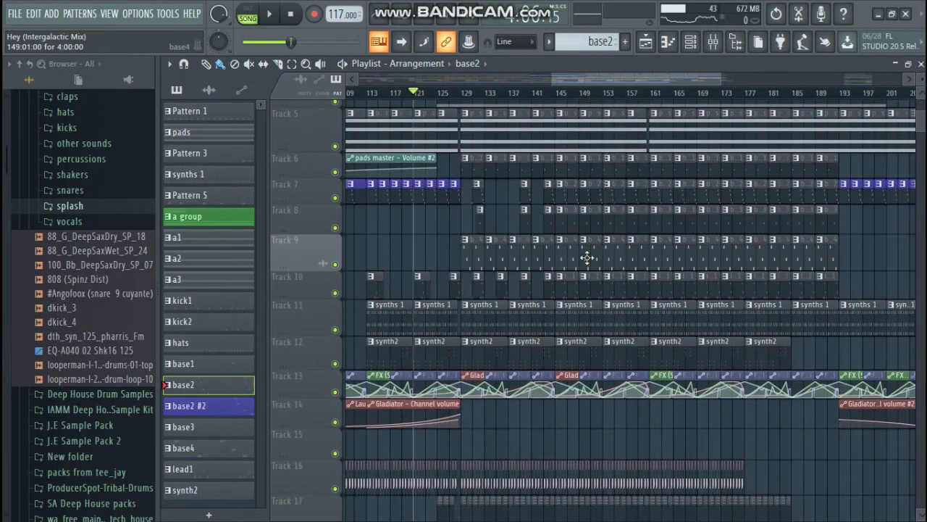
scroll(567, 137, "up", 4)
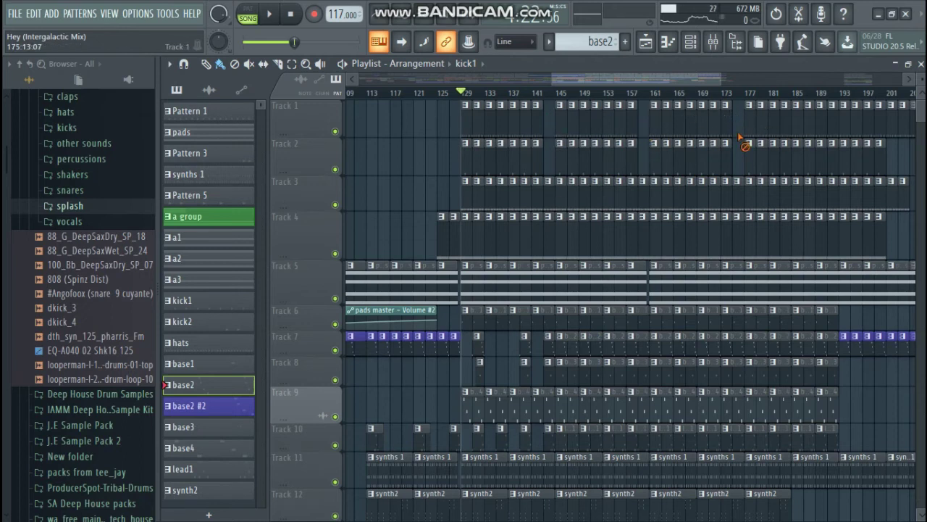
left_click_drag(617, 77, 656, 87)
- Set the song position to bar 193 and play the final section
left_click(714, 94)
scroll(714, 95, "up", 4)
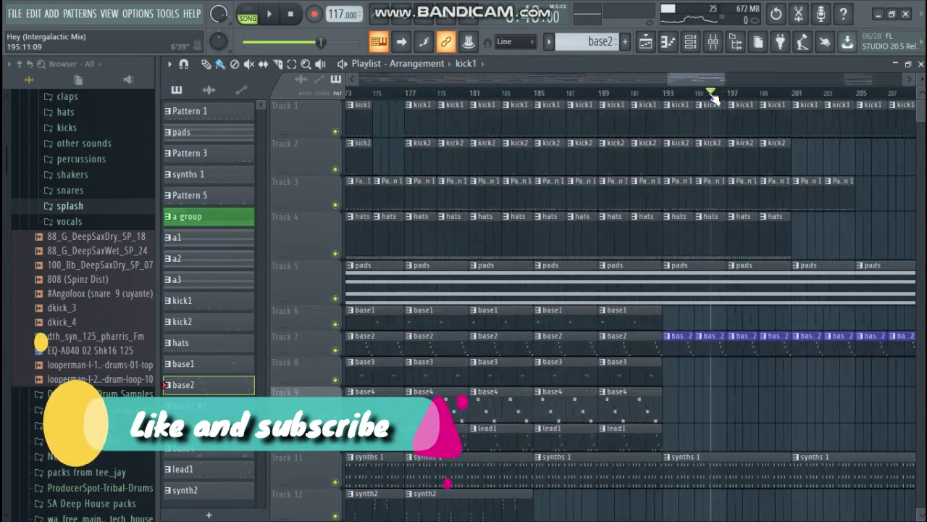
scroll(714, 95, "up", 5)
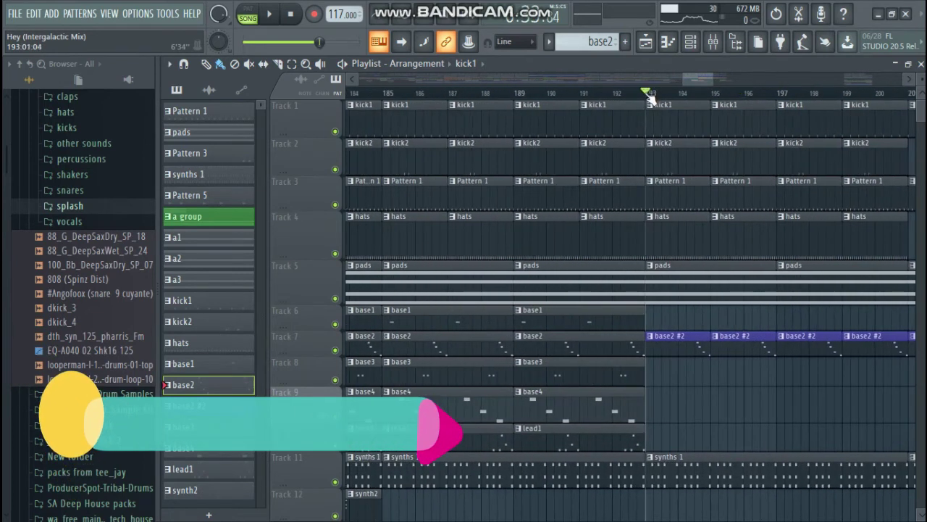
scroll(674, 98, "down", 4)
scroll(700, 103, "up", 4)
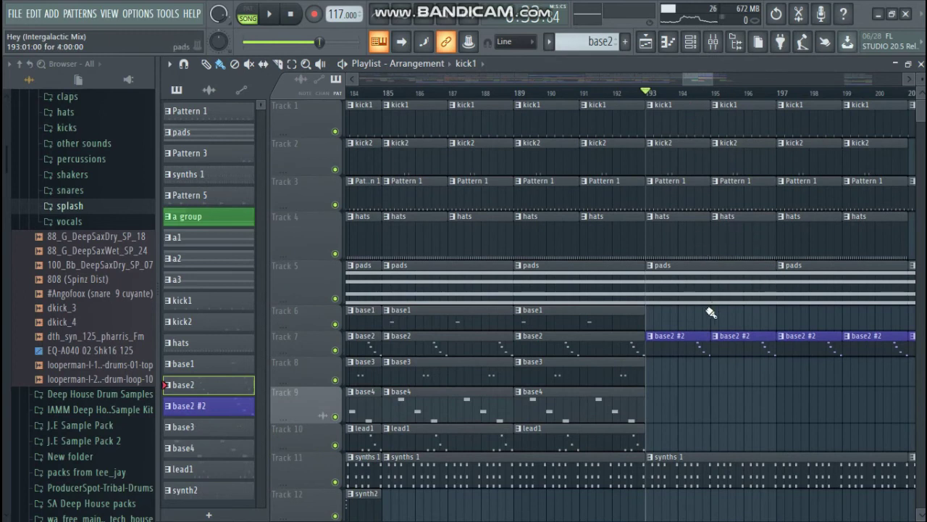
scroll(739, 200, "down", 5)
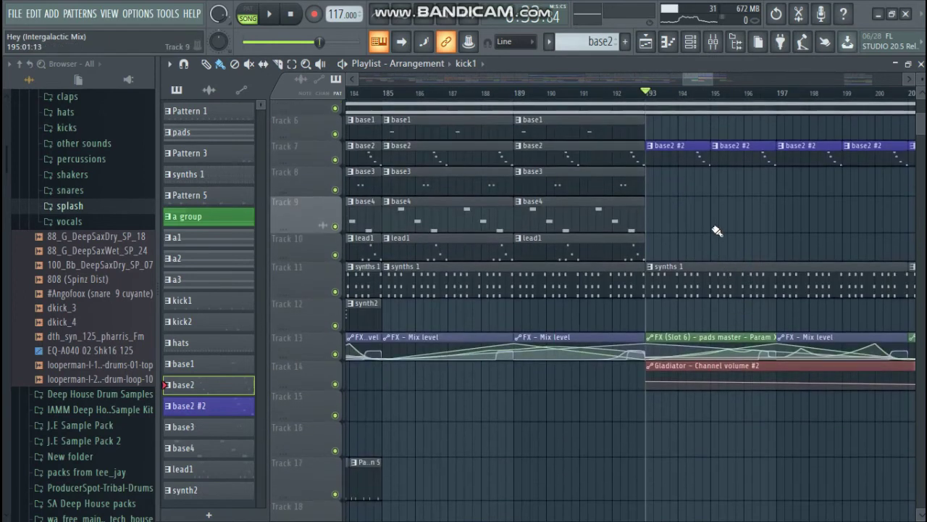
key("space")
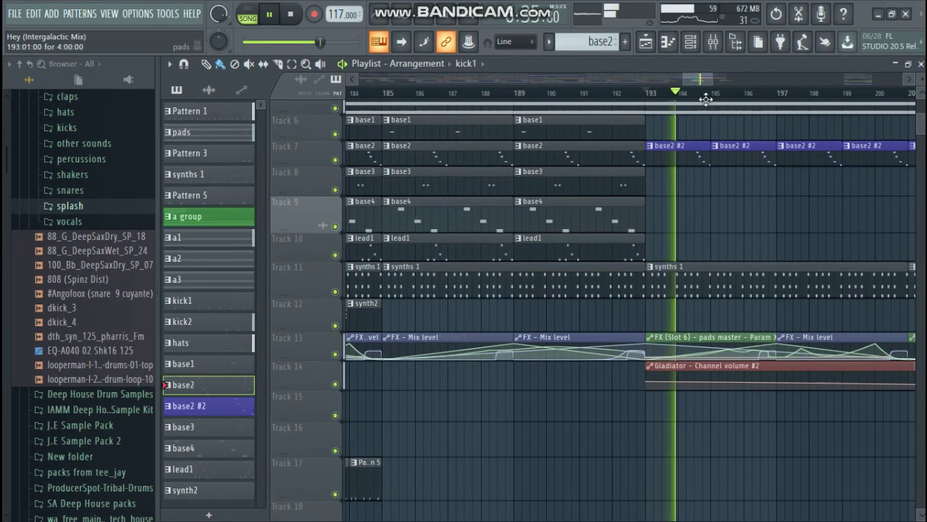
- Jump to around bar 203 and let playback reach the song's end near bar 209
scroll(706, 99, "down", 6)
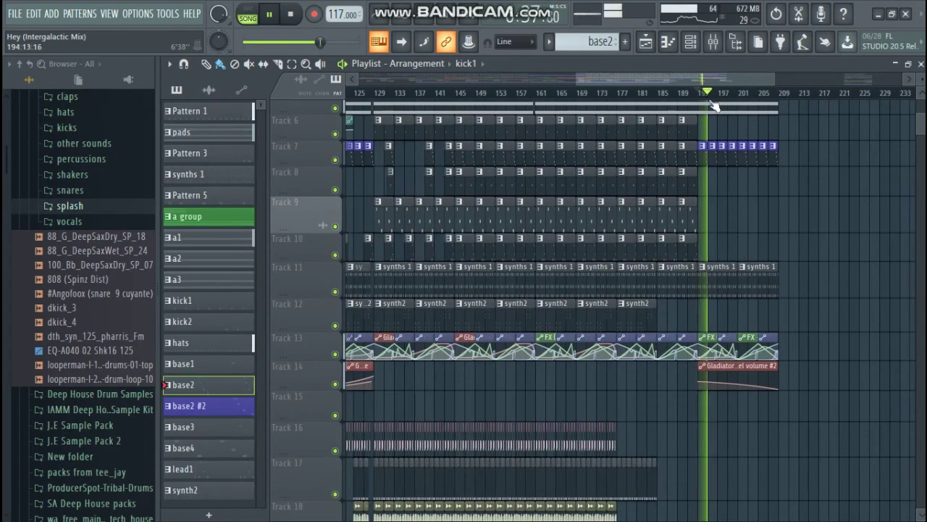
left_click_drag(737, 80, 754, 83)
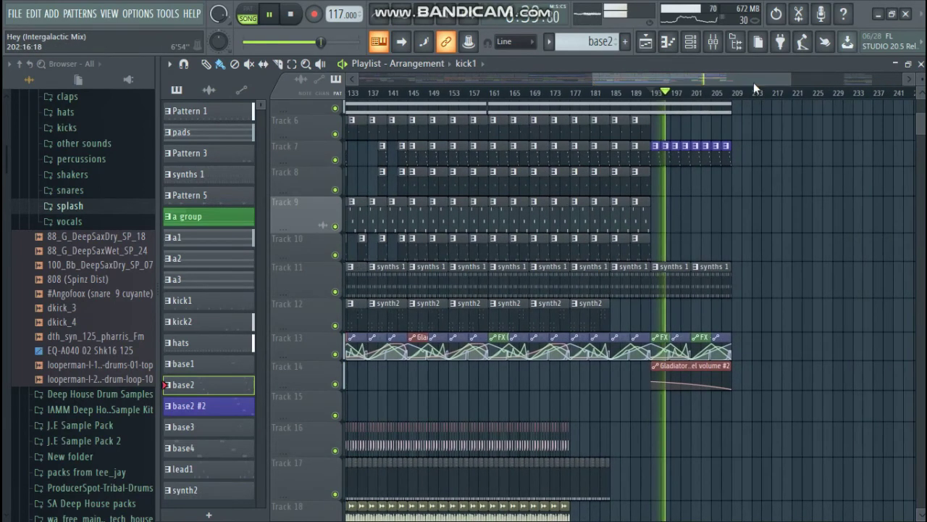
left_click(703, 95)
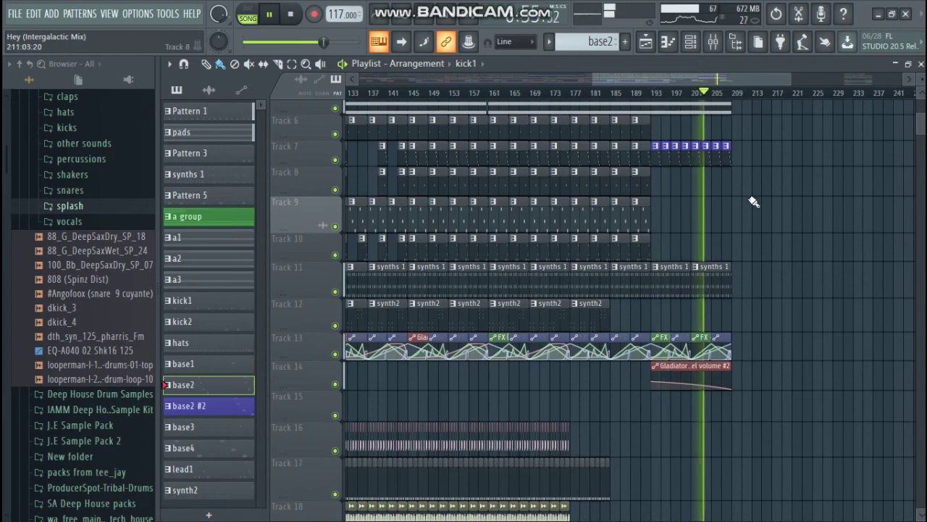
scroll(754, 202, "up", 4)
scroll(755, 199, "up", 1)
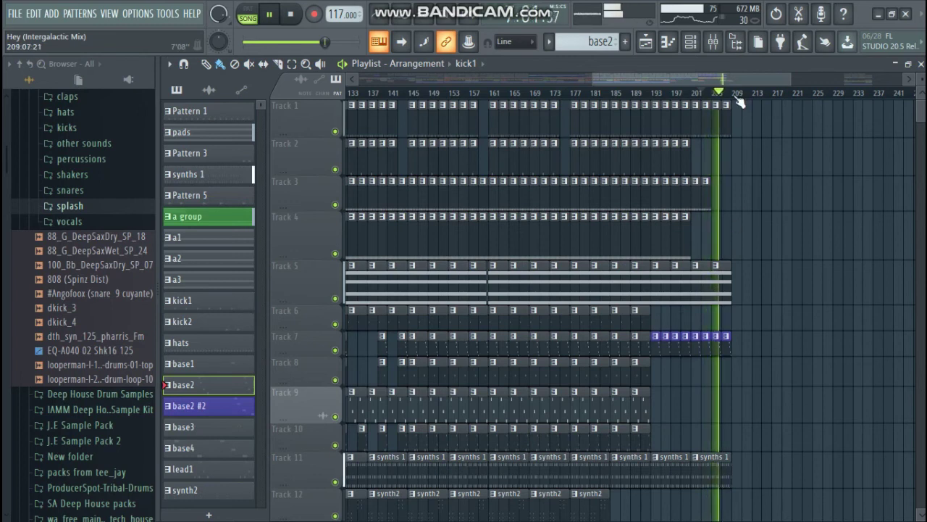
scroll(739, 101, "up", 2)
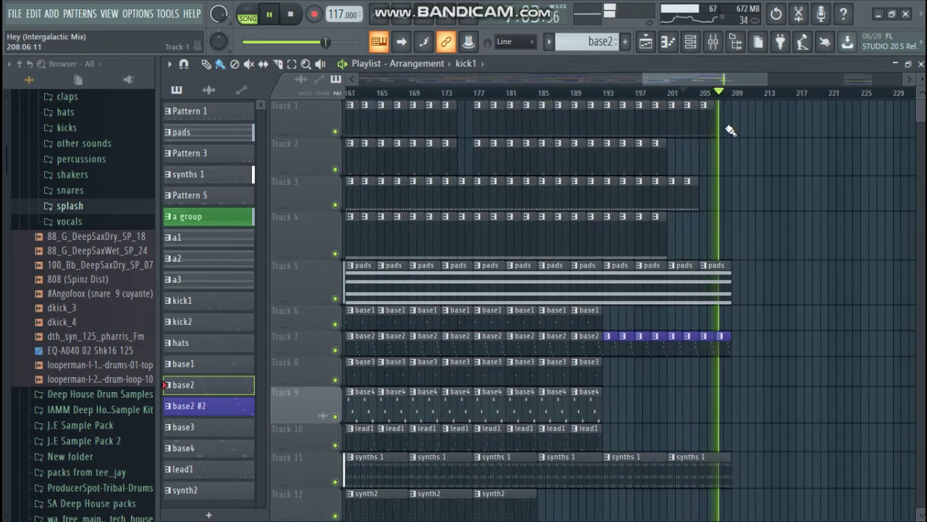
scroll(736, 95, "up", 3)
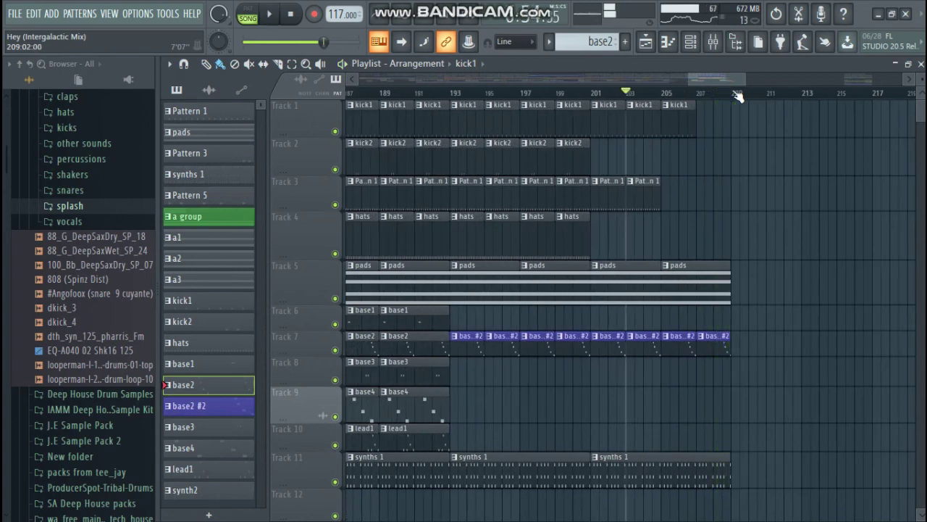
scroll(734, 102, "down", 7)
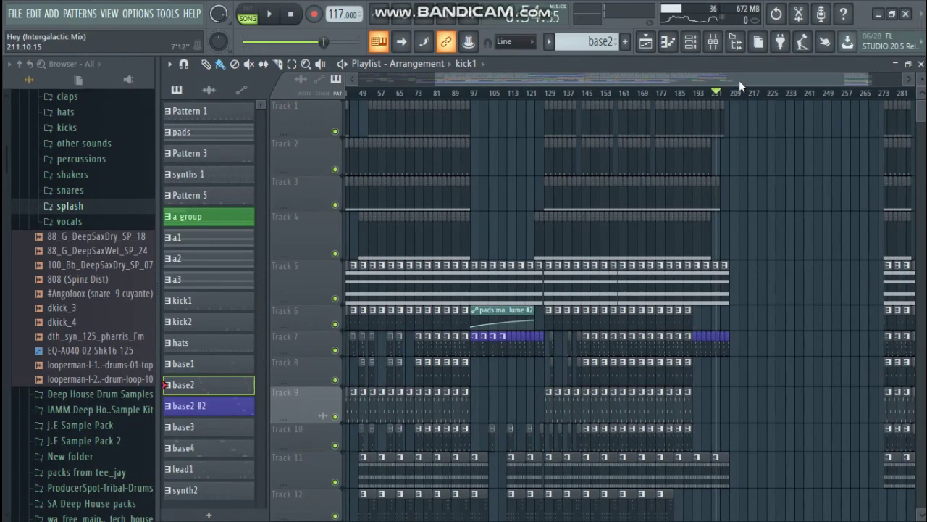
- Make Track 4's lane shorter and shift the Playlist view back left
scroll(739, 81, "left", 3)
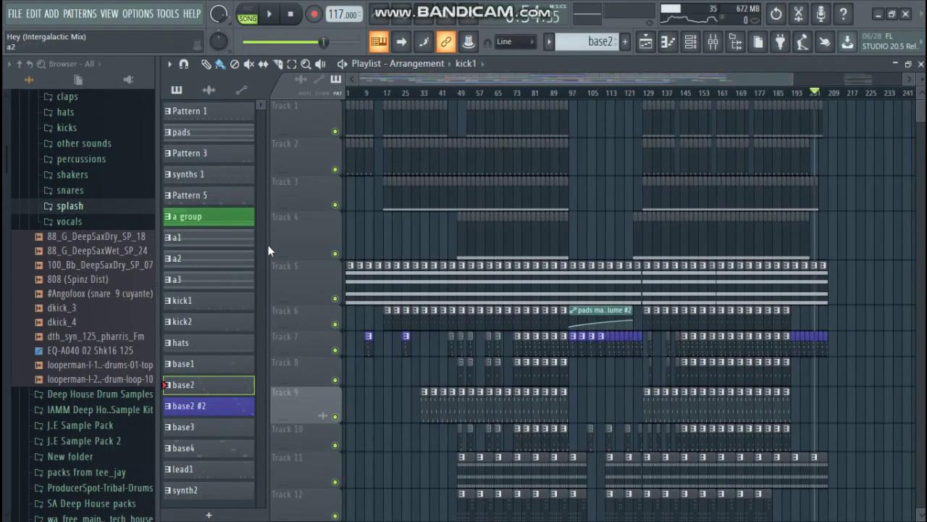
left_click_drag(290, 258, 290, 195)
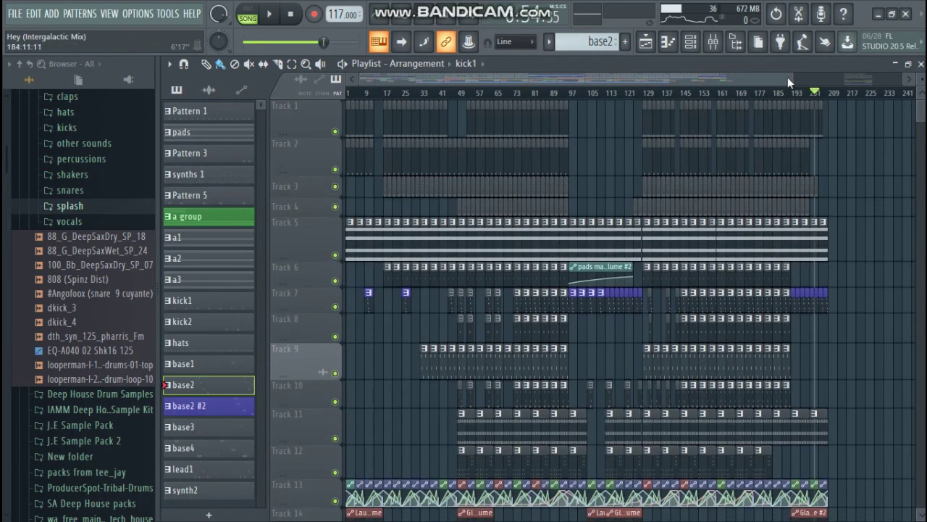
left_click_drag(794, 79, 550, 78)
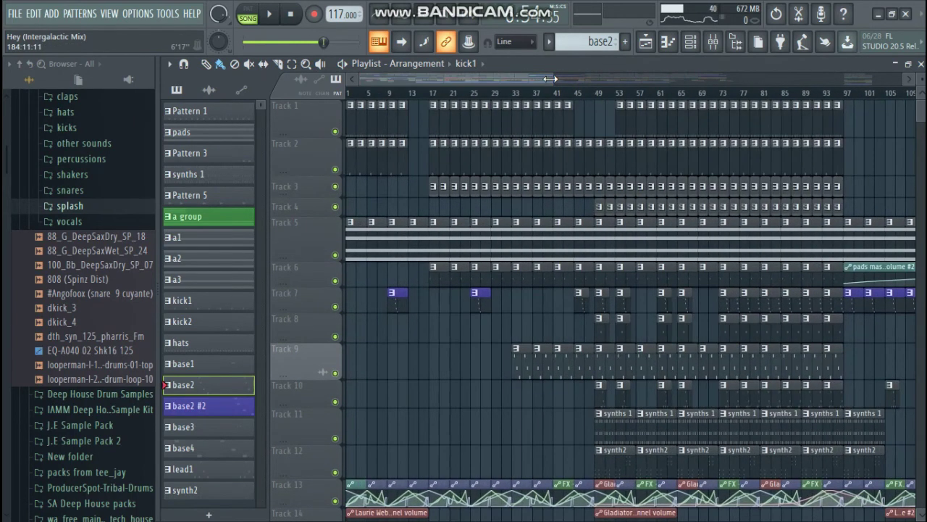